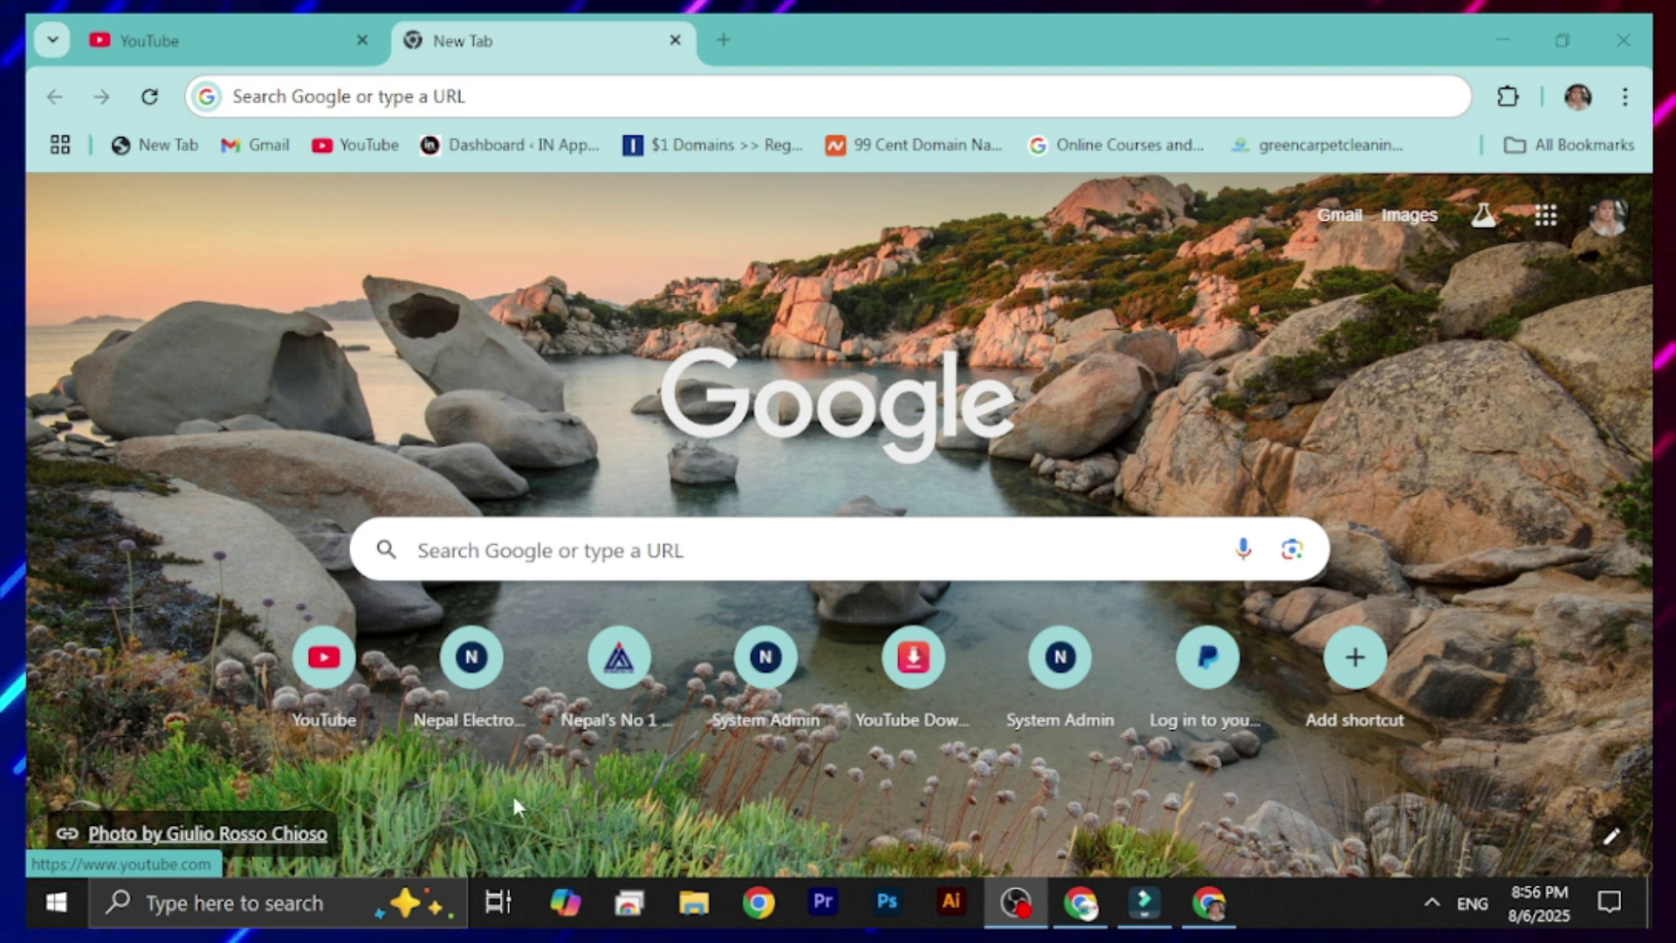
Step: Search Google for 'THE N LIGHTENE HOSTING' and scroll the results
{"action": "left_click", "coordinate": [546, 551]}
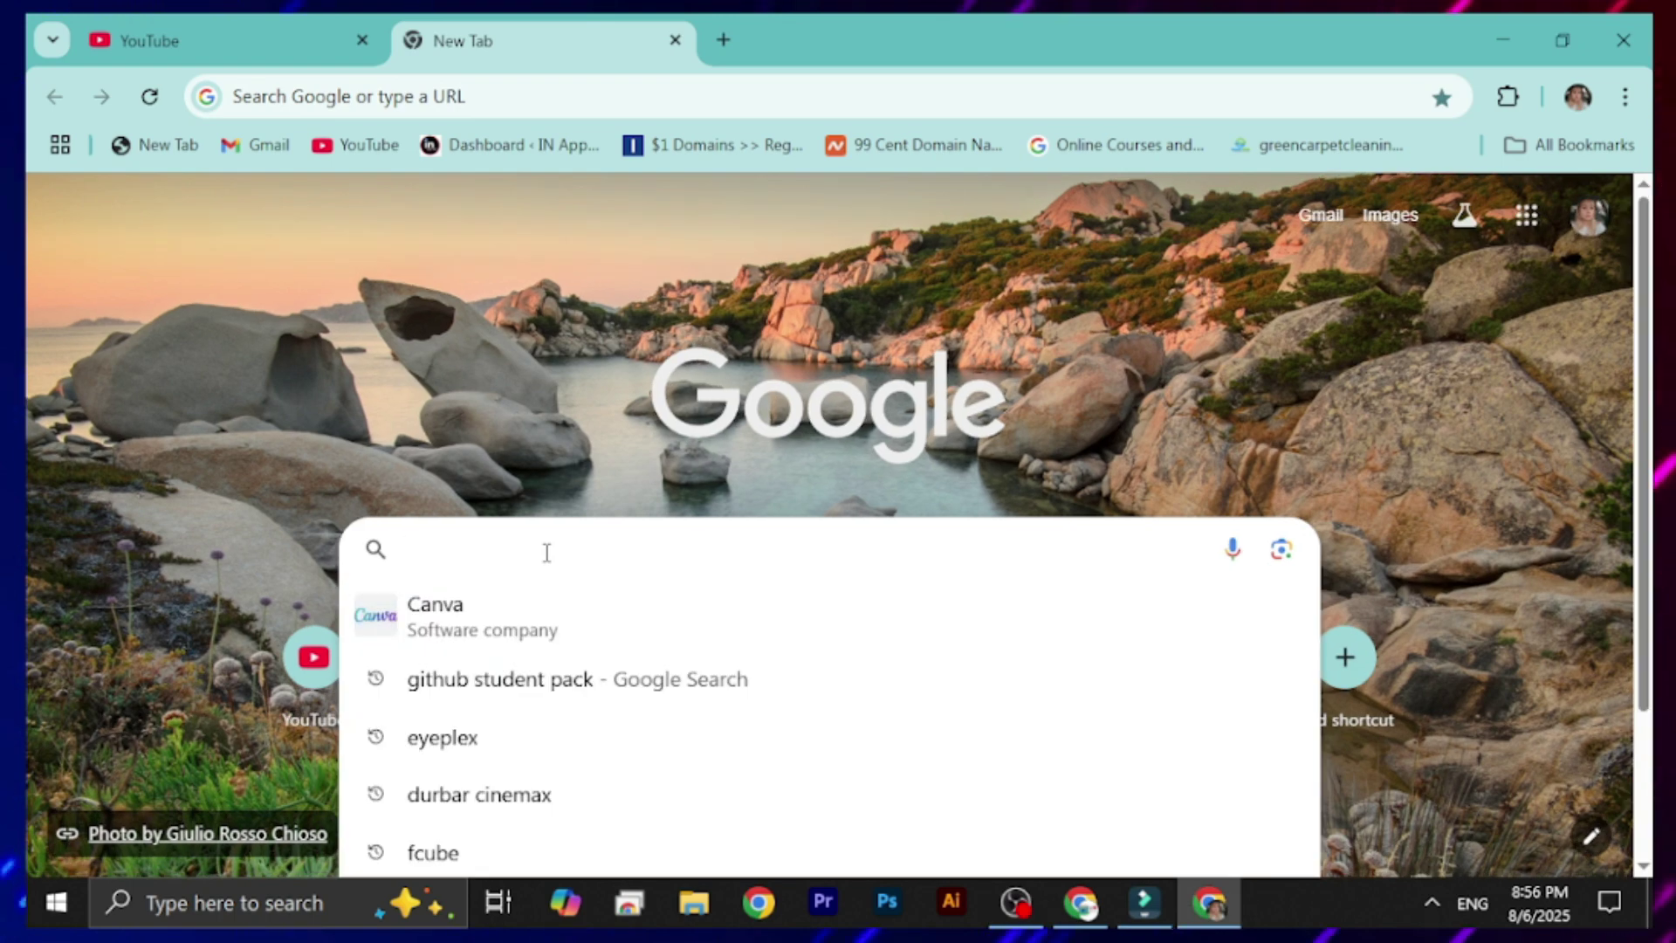
{"action": "type", "text": "THE N LIGHTENE HOSTIN"}
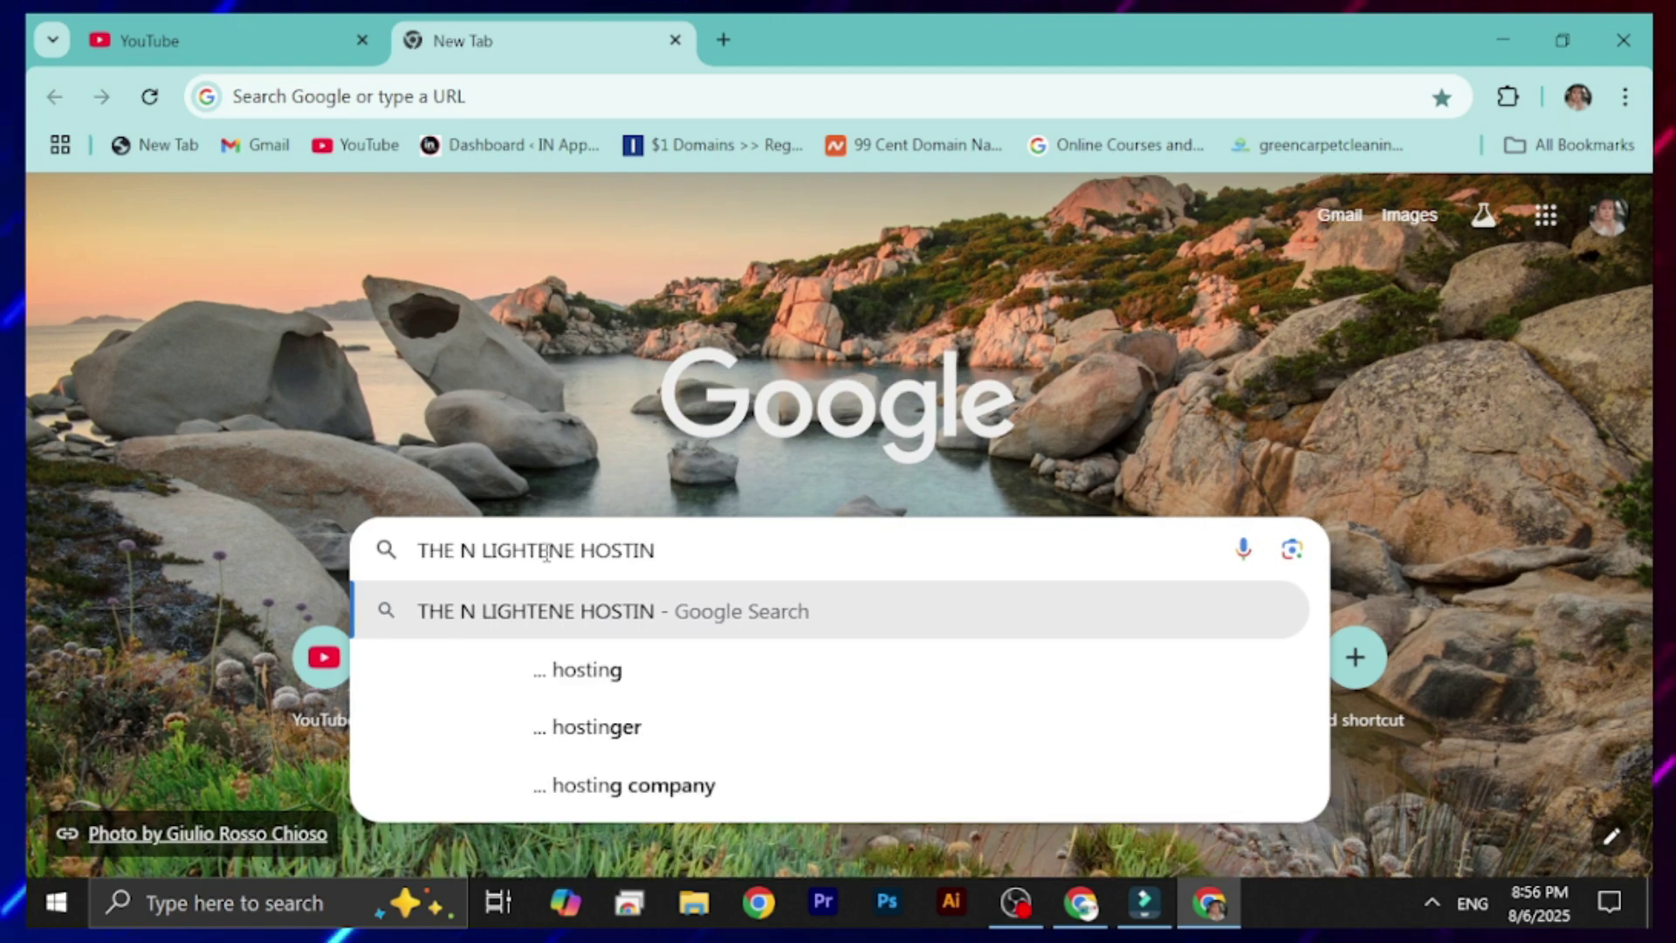
{"action": "type", "text": "G"}
{"action": "key", "text": "Return"}
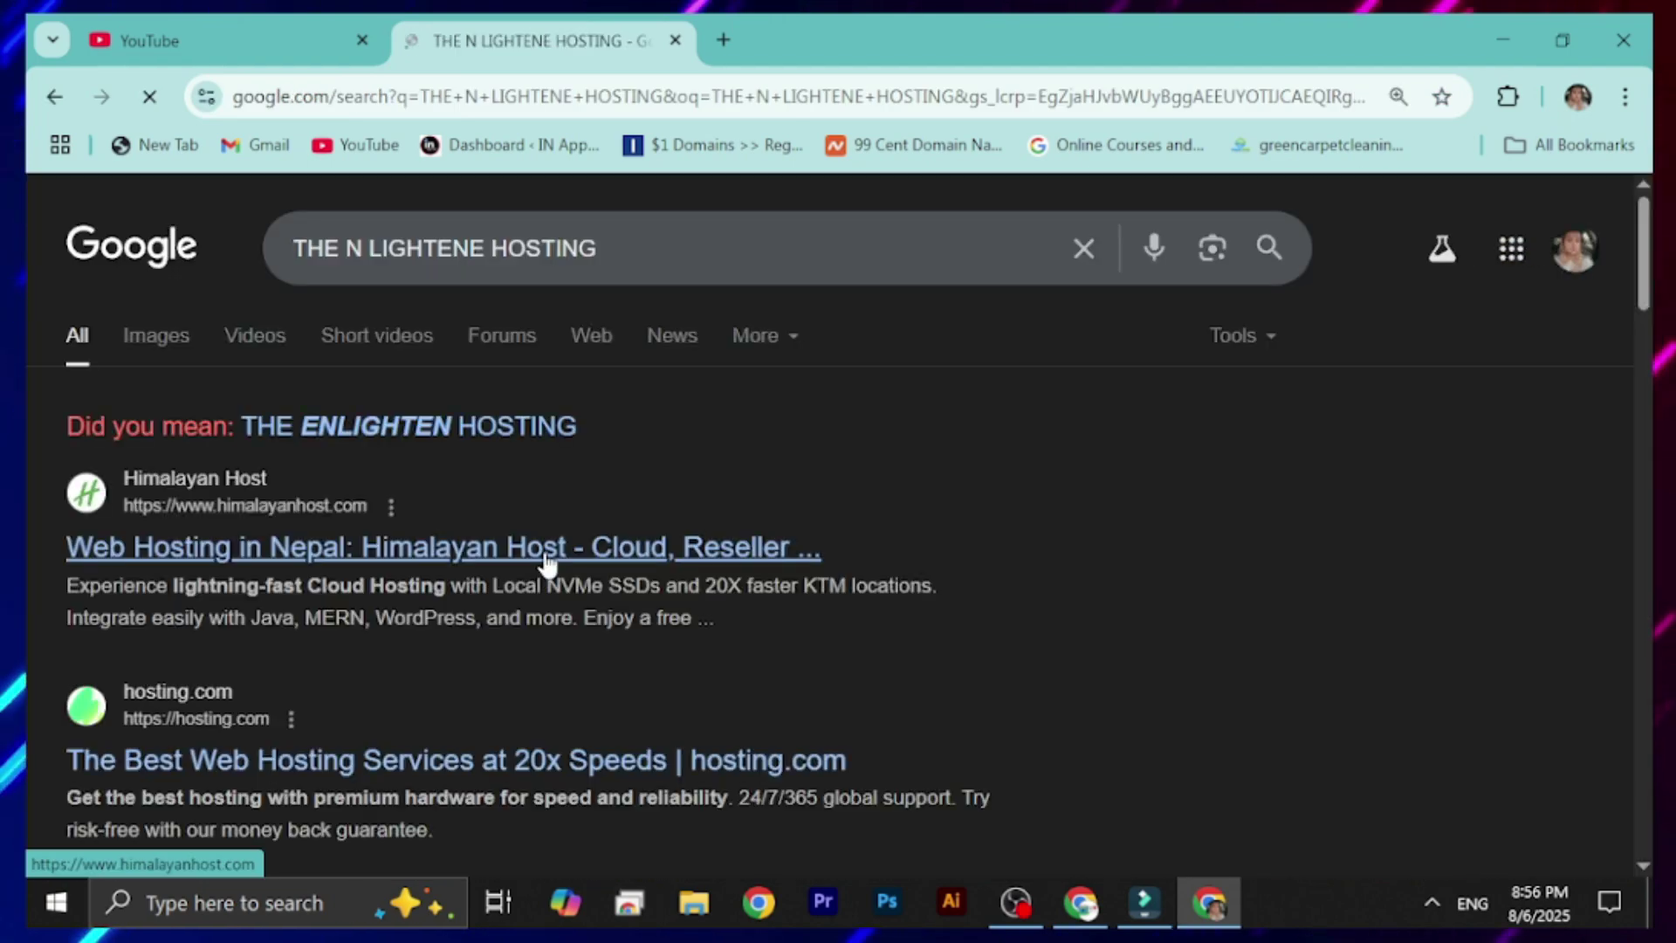
{"action": "scroll", "coordinate": [547, 564], "scroll_direction": "down", "scroll_amount": 5}
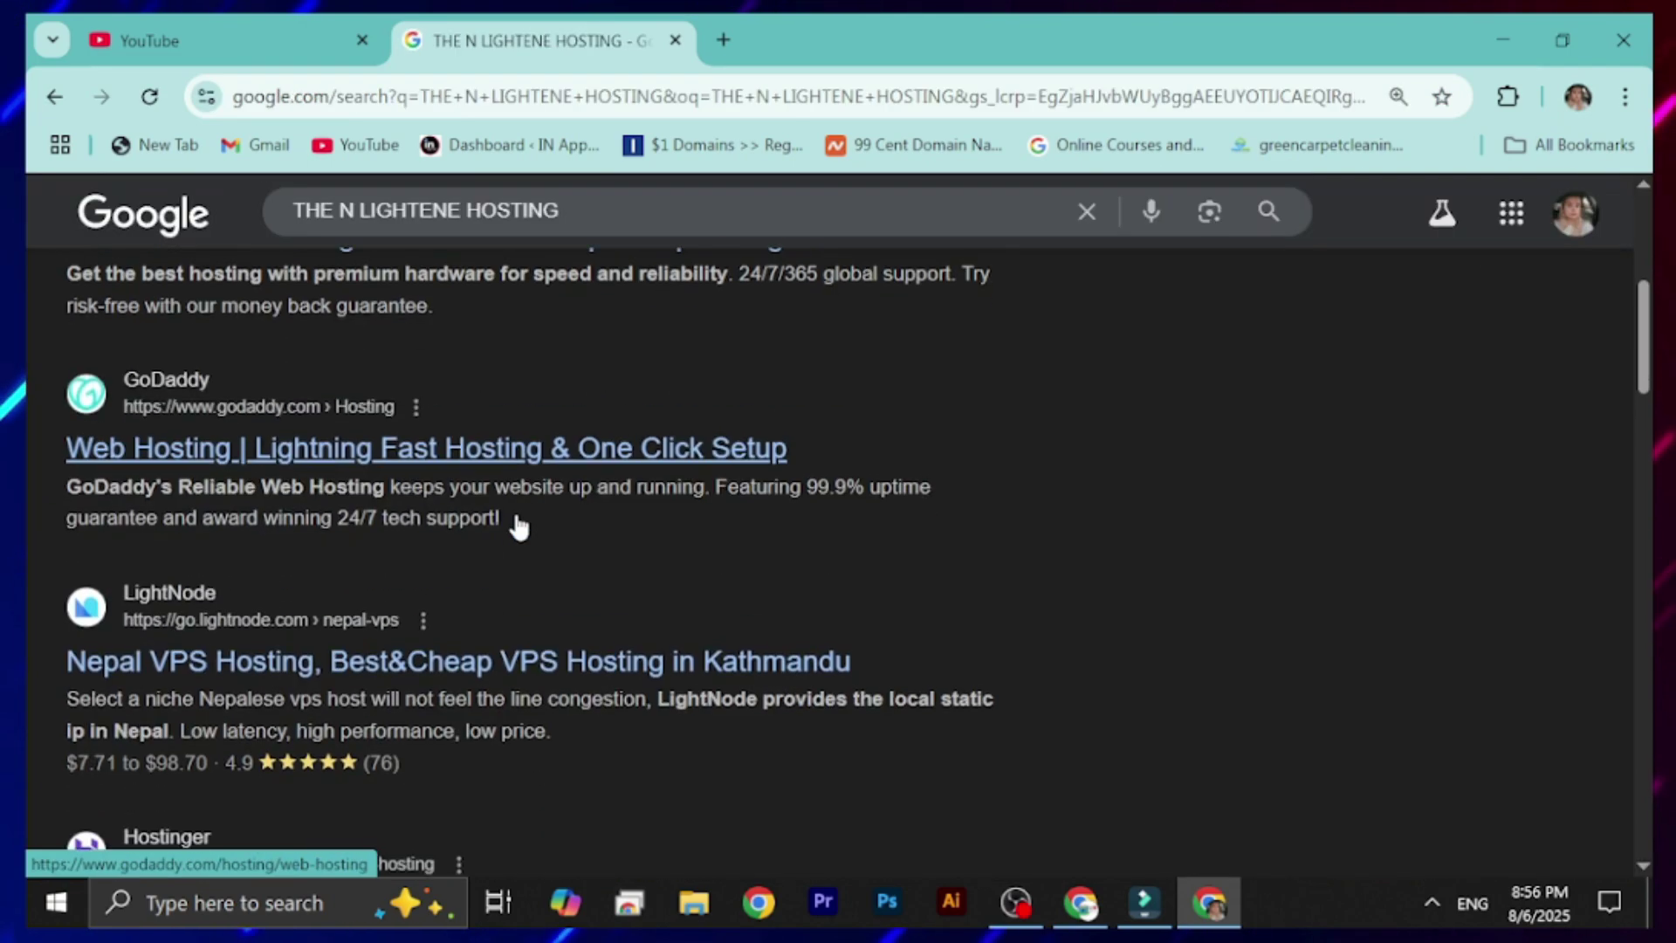
{"action": "scroll", "coordinate": [523, 515], "scroll_direction": "down", "scroll_amount": 5}
{"action": "scroll", "coordinate": [527, 512], "scroll_direction": "down", "scroll_amount": 4}
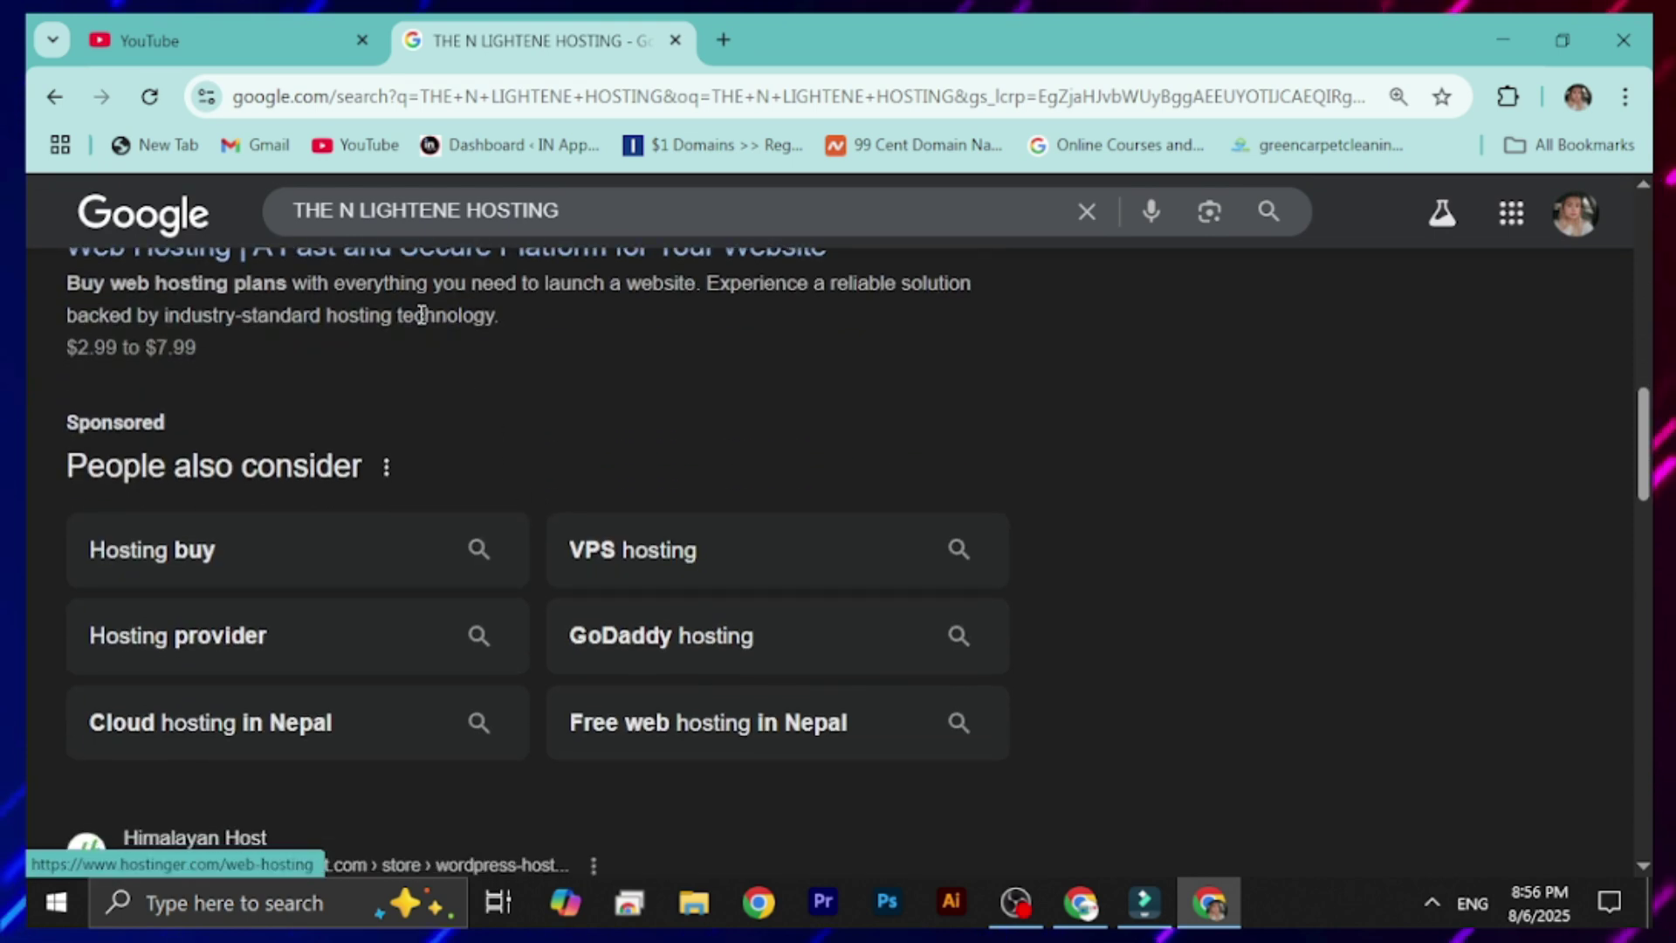
Step: Correct the query to 'THE NLIGHTENED HOSTING', search again and open the thenlightened.com home page
{"action": "left_click", "coordinate": [358, 208]}
{"action": "key", "text": "BackSpace"}
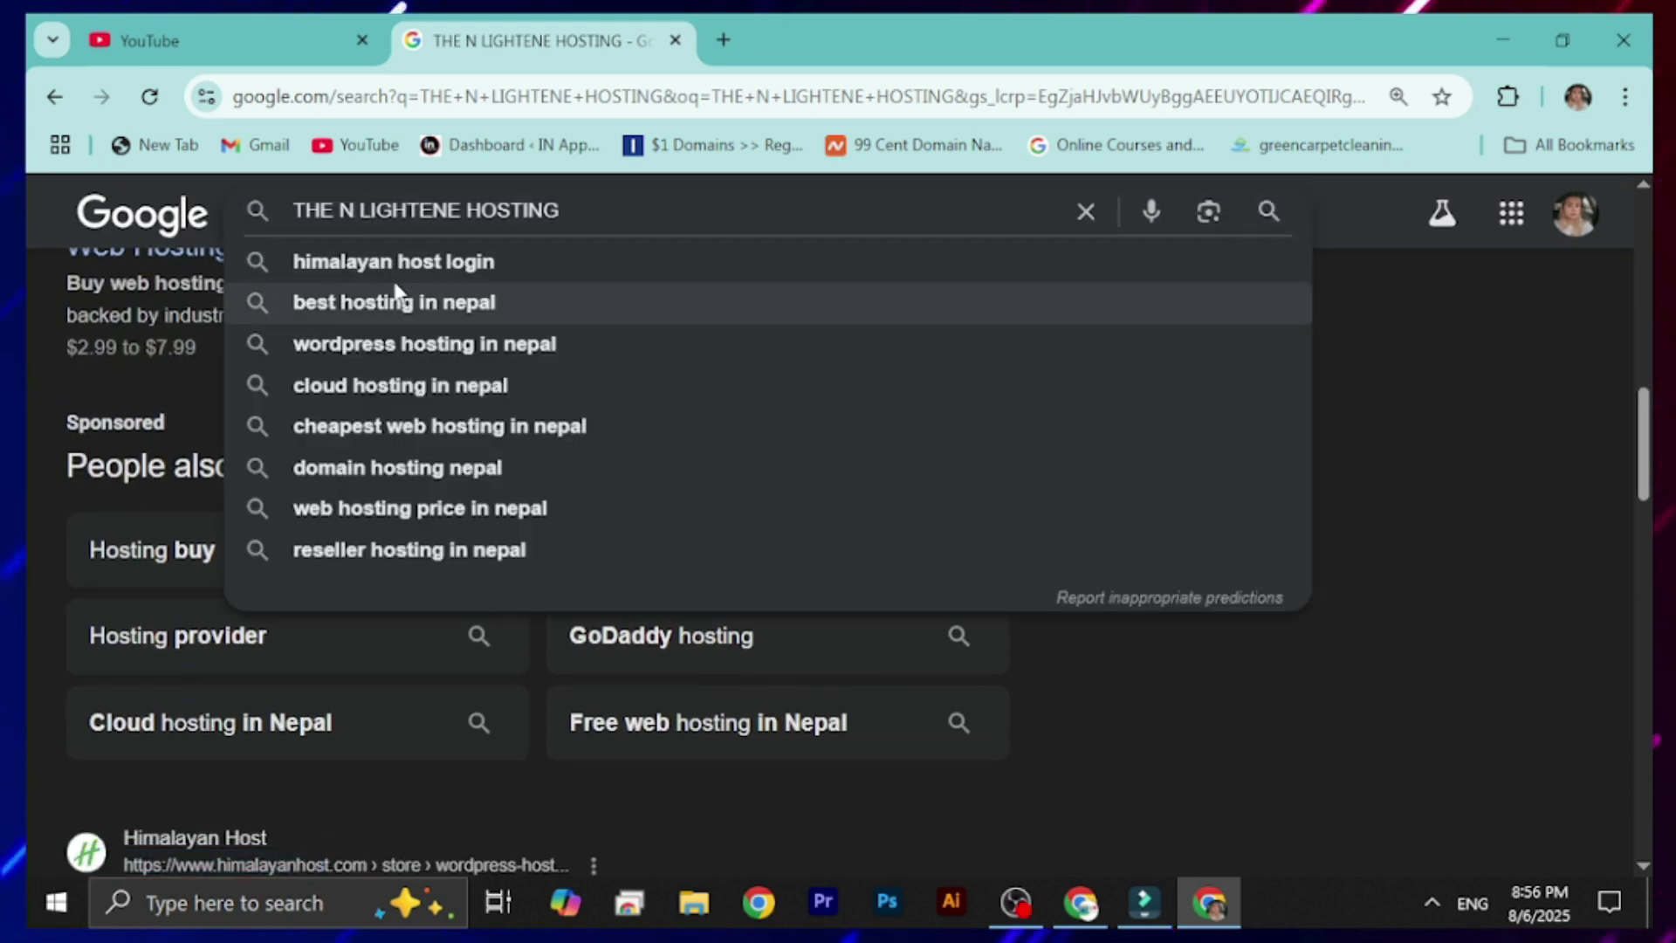
{"action": "key", "text": "Right"}
{"action": "key", "text": "Right"}
{"action": "key", "text": "Right"}
{"action": "key", "text": "Right"}
{"action": "key", "text": "Right"}
{"action": "key", "text": "Right"}
{"action": "key", "text": "Right"}
{"action": "type", "text": "D"}
{"action": "key", "text": "Return"}
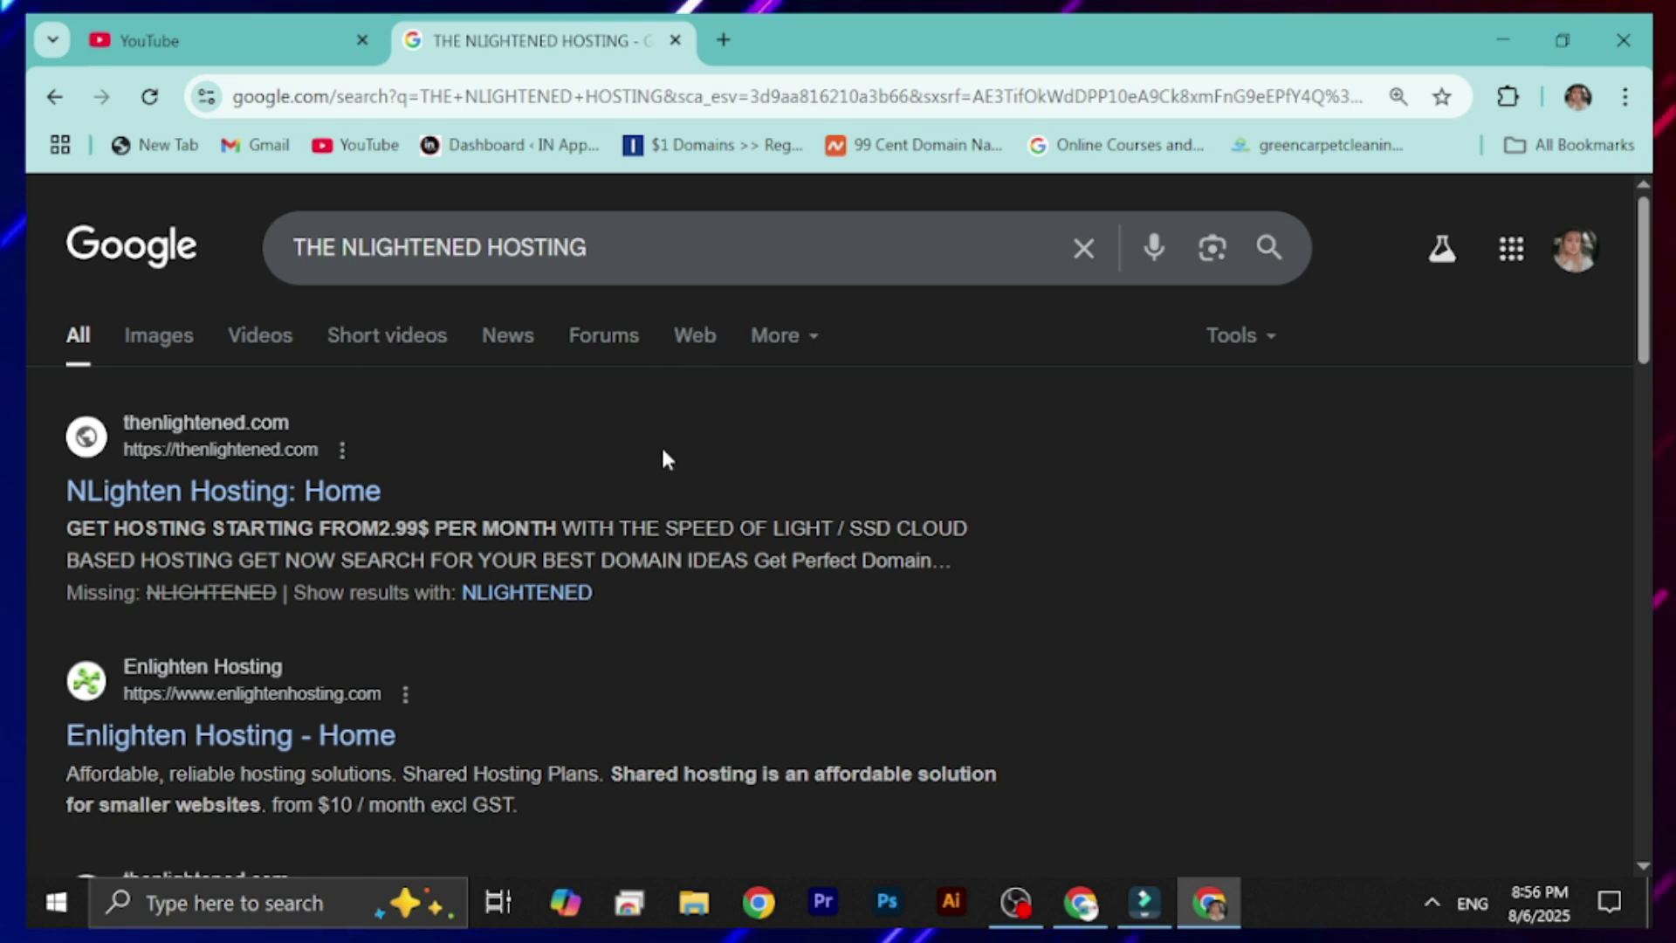
{"action": "left_click", "coordinate": [233, 487]}
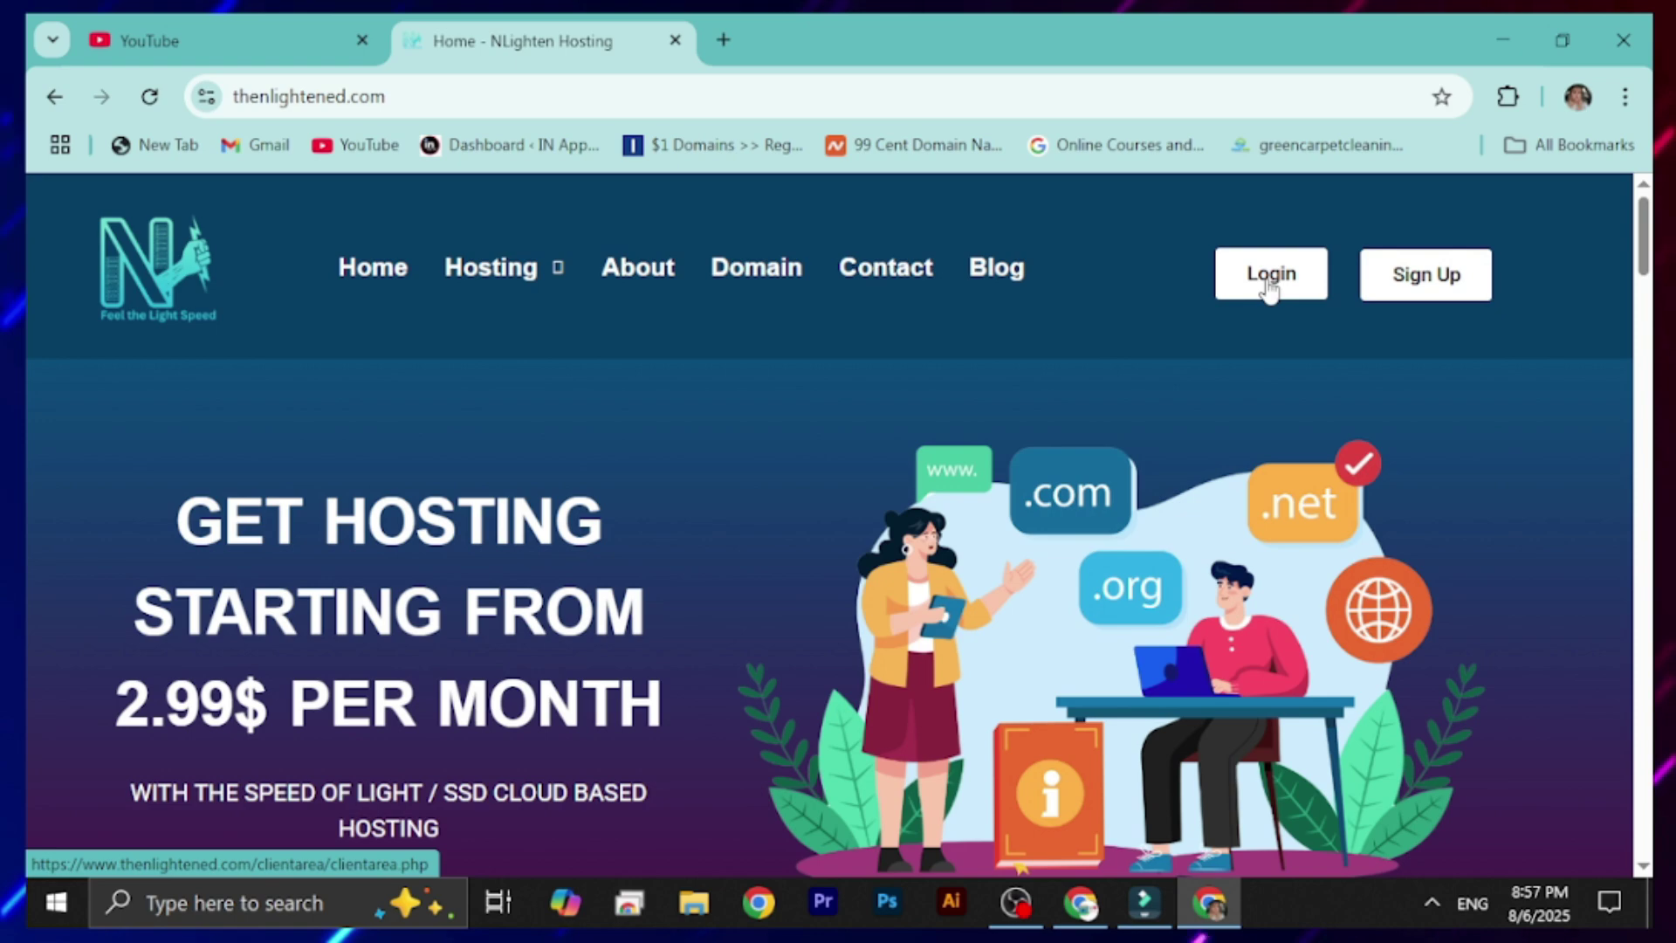
Step: Scroll down the NLighten Hosting home page
{"action": "scroll", "coordinate": [647, 513], "scroll_direction": "down", "scroll_amount": 10}
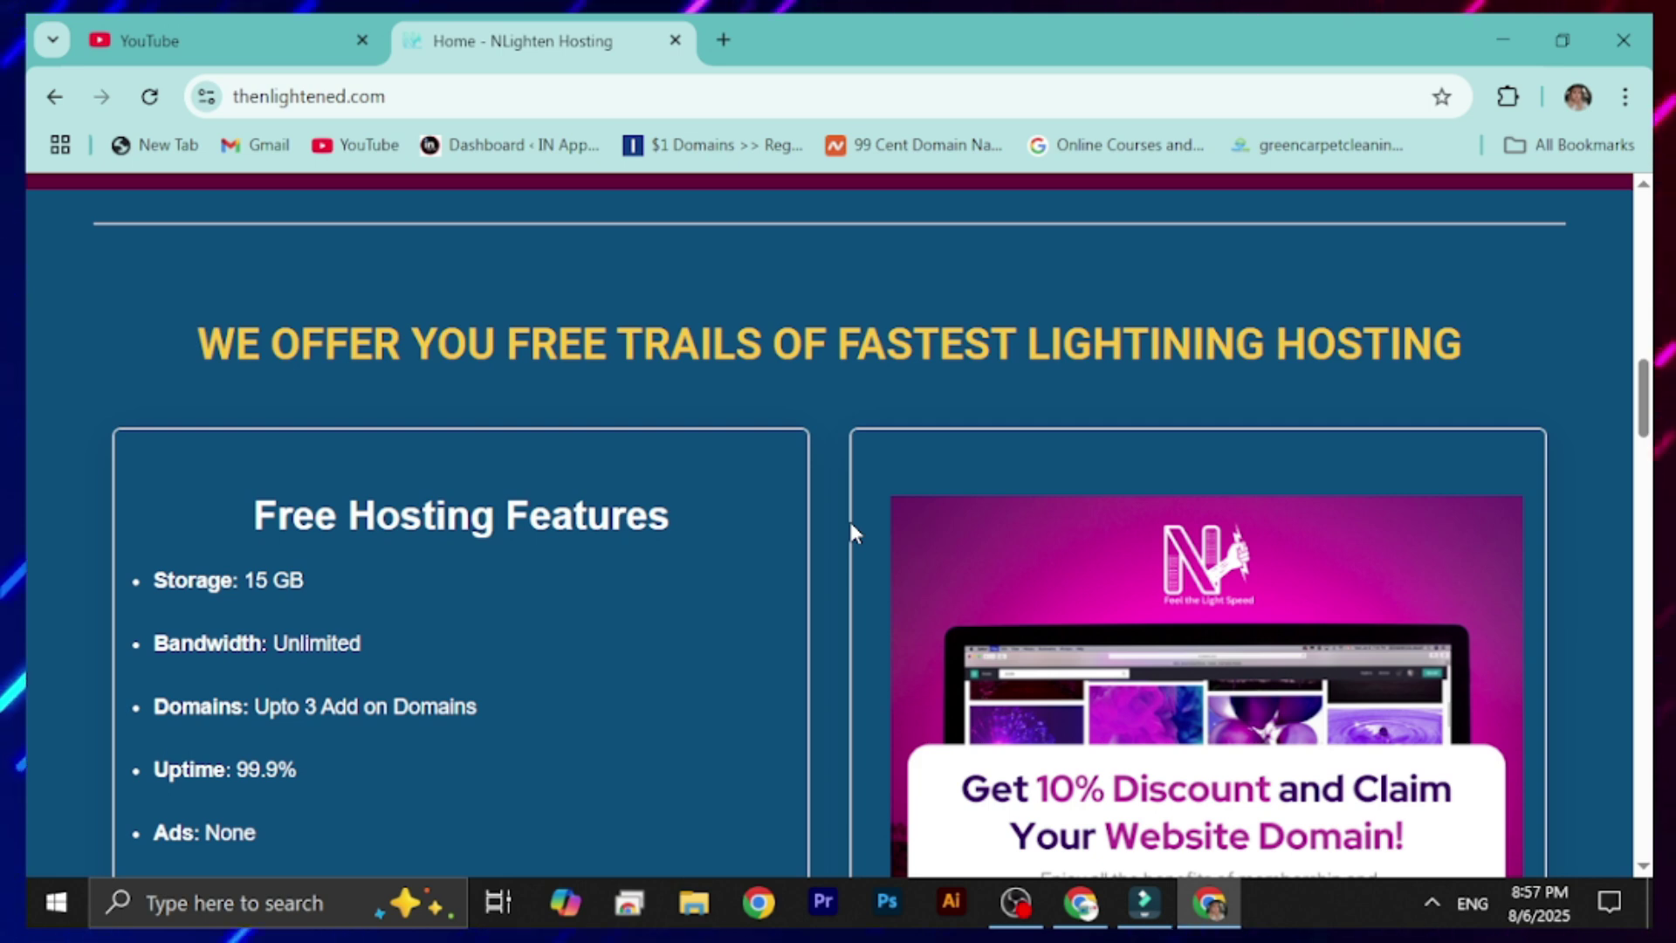
{"action": "scroll", "coordinate": [690, 522], "scroll_direction": "down", "scroll_amount": 5}
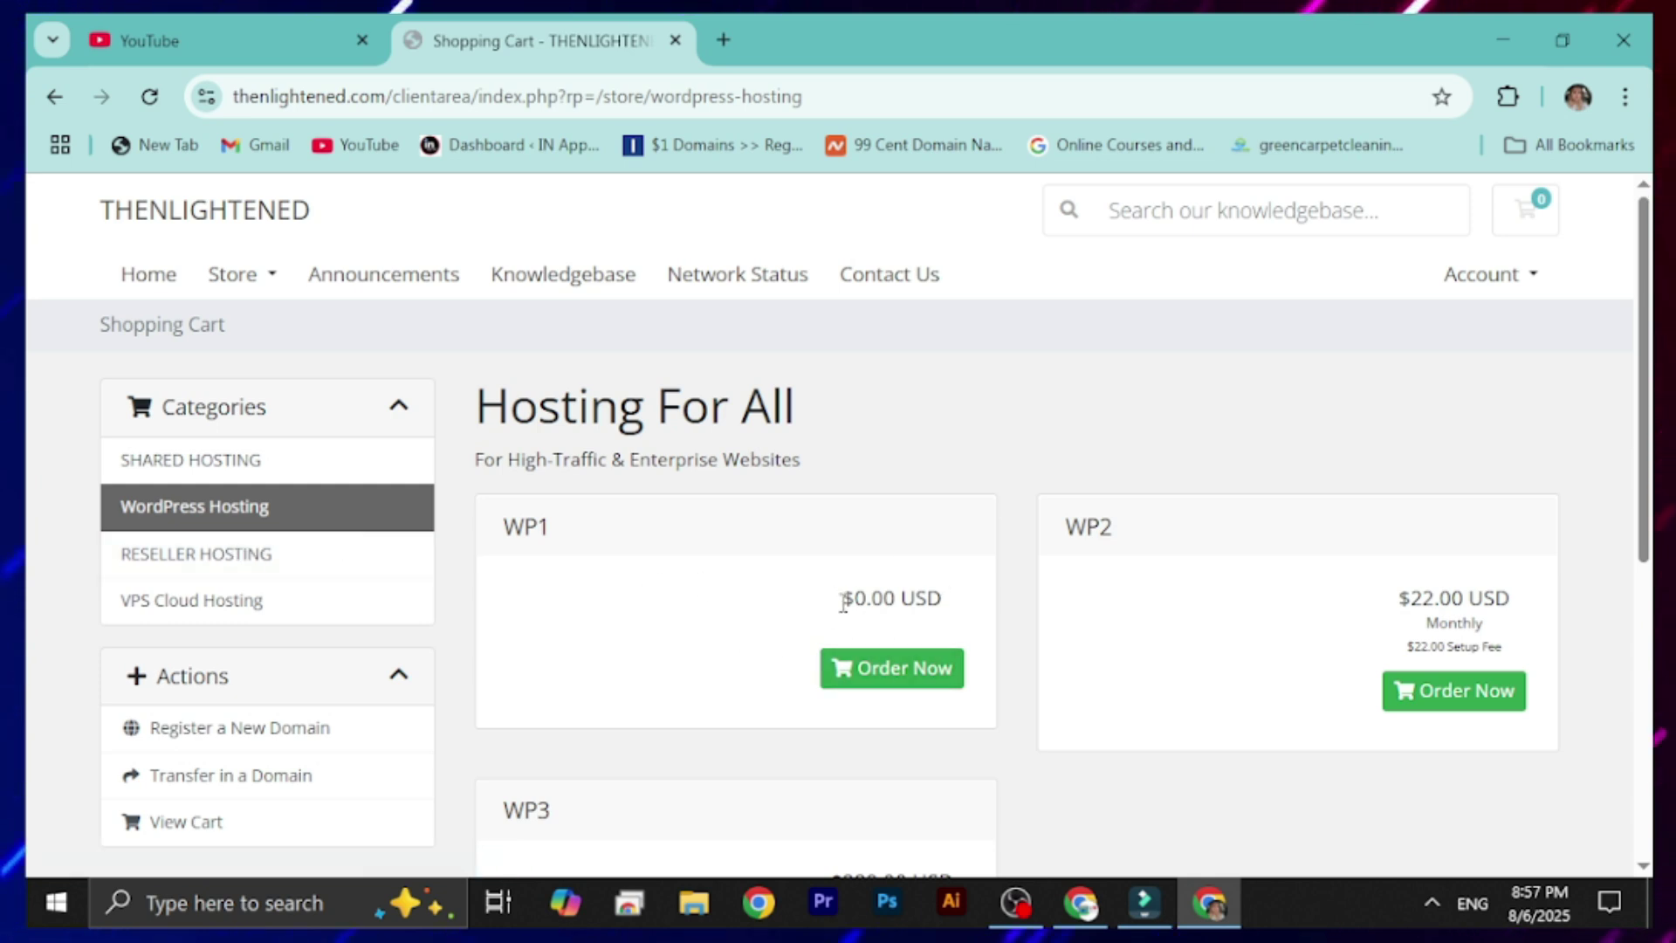
Step: Order the WP1 WordPress plan priced at $0.00 USD to reach Choose a Domain
{"action": "left_click_drag", "start_coordinate": [873, 598], "coordinate": [946, 600]}
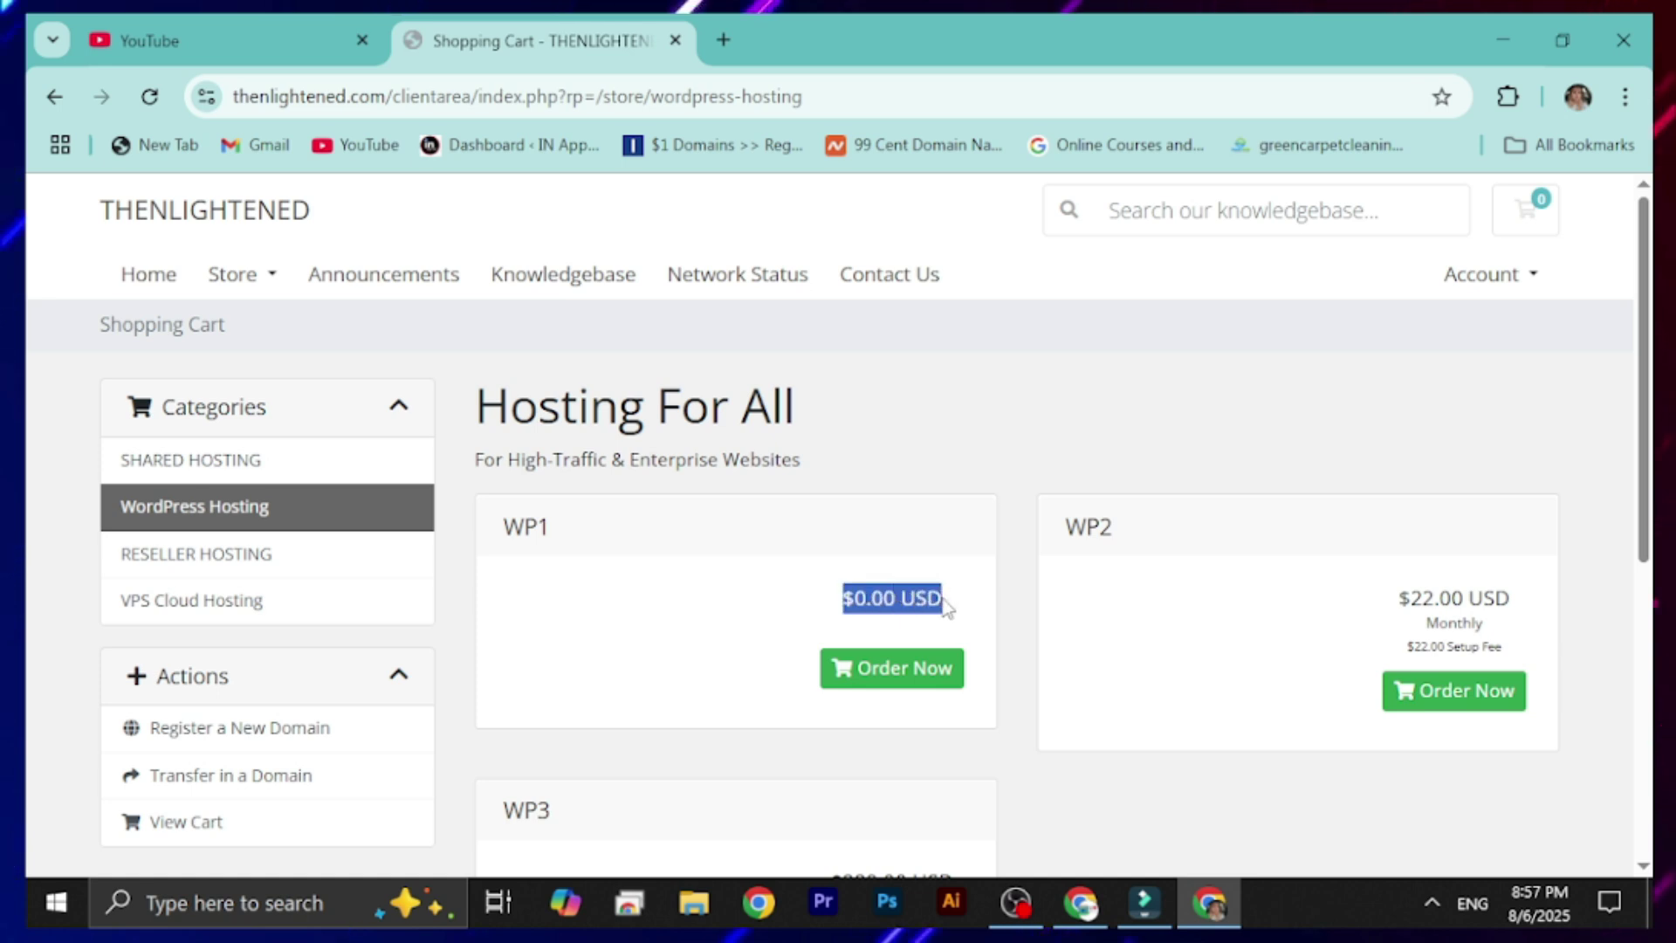
{"action": "scroll", "coordinate": [872, 579], "scroll_direction": "down", "scroll_amount": 3}
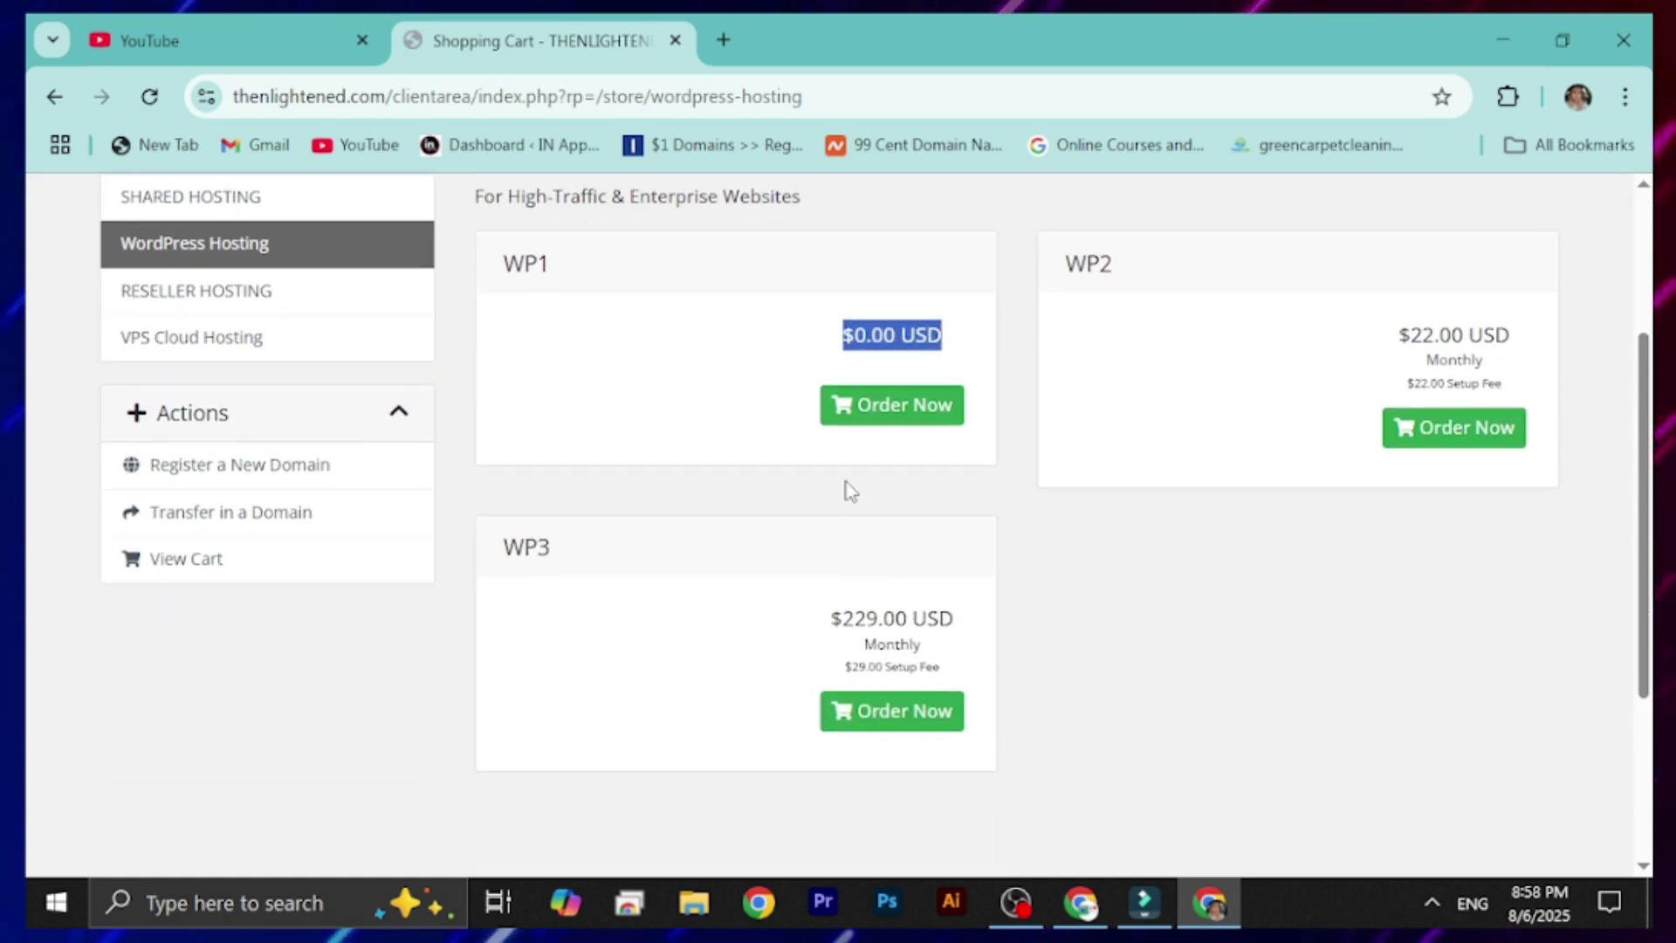
{"action": "left_click", "coordinate": [856, 414]}
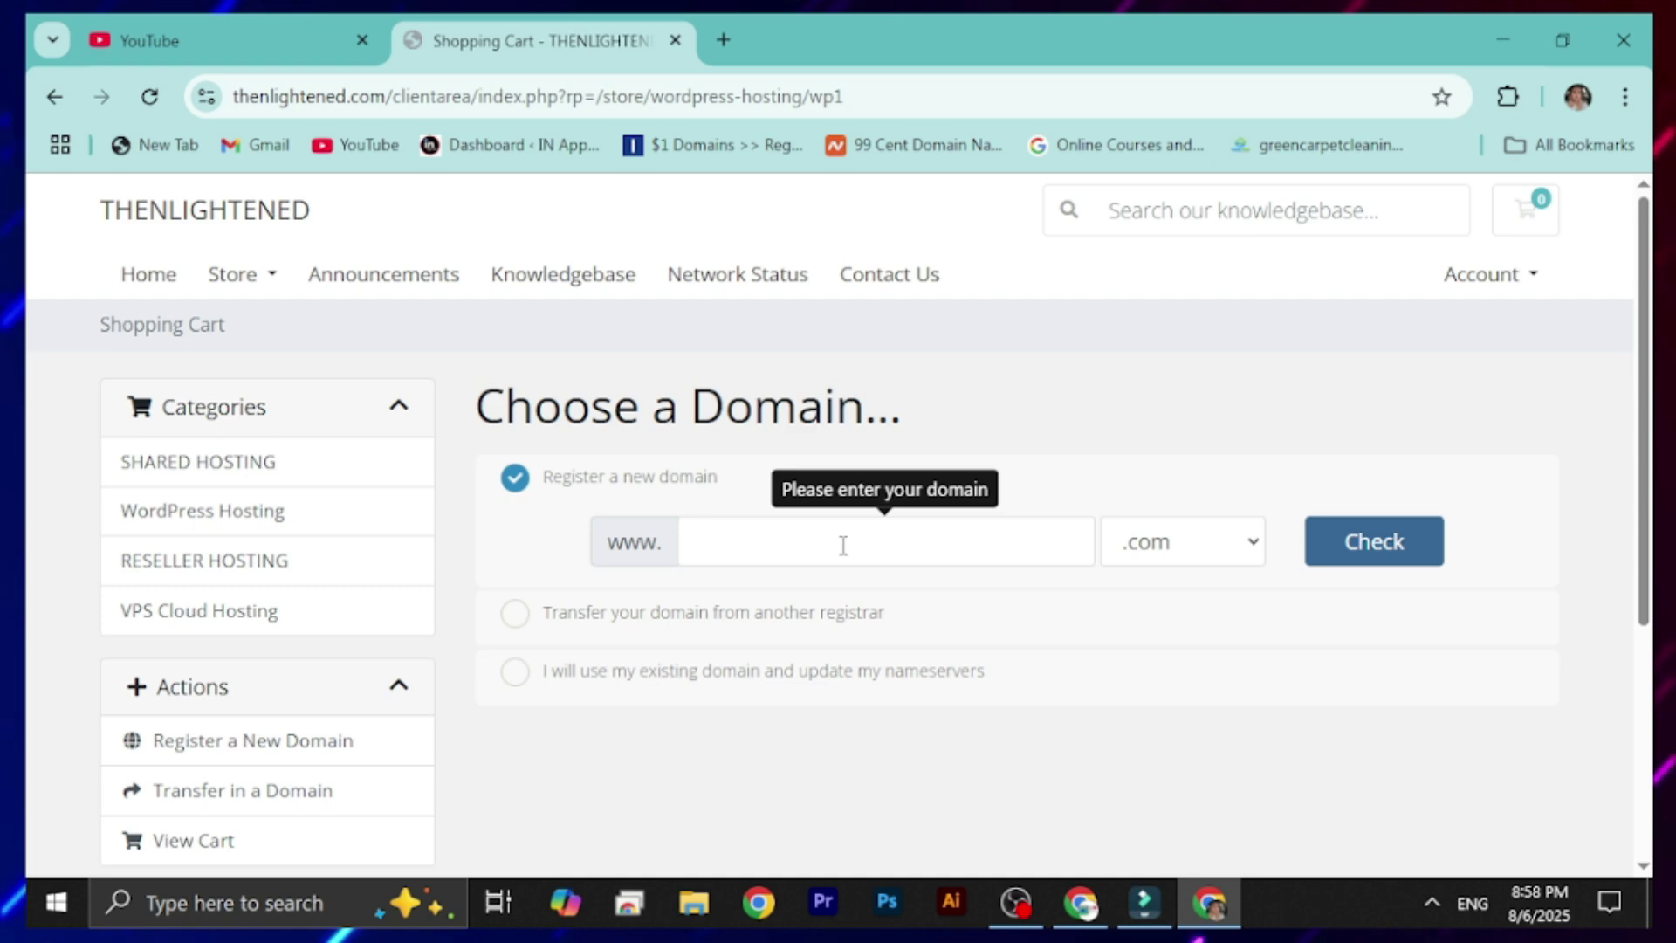
{"action": "left_click", "coordinate": [722, 39]}
Step: In a new tab, find the home page's free-domain giveaway code ANIGIFT, then return to the domain order
{"action": "type", "text": "THE"}
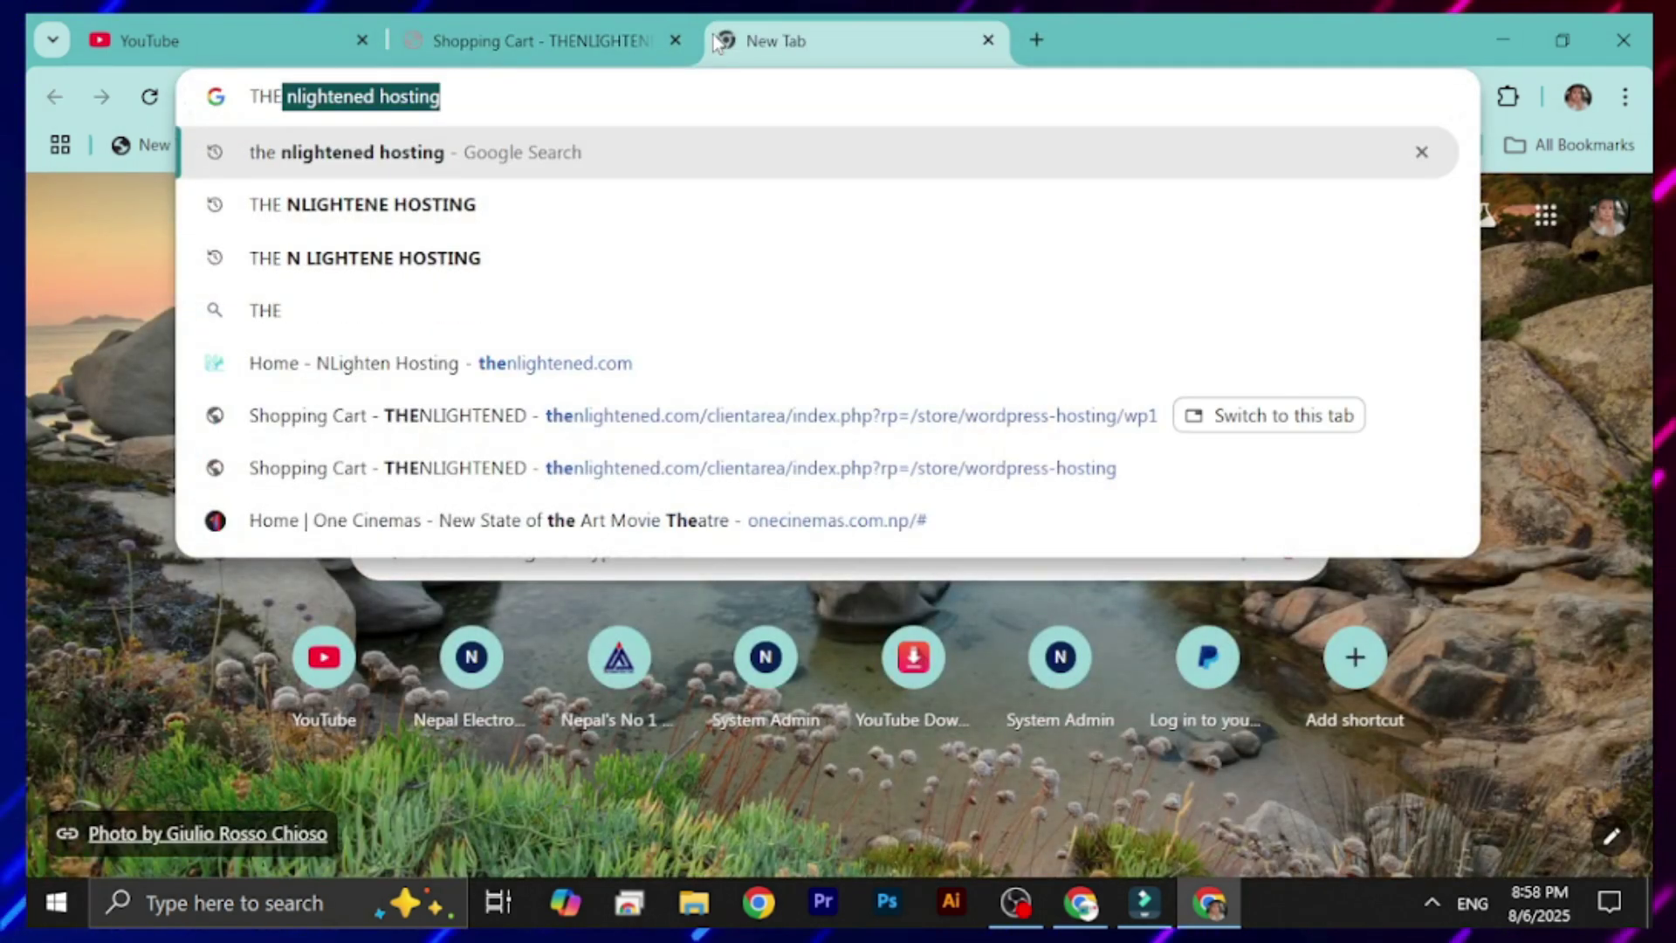
{"action": "left_click", "coordinate": [654, 361]}
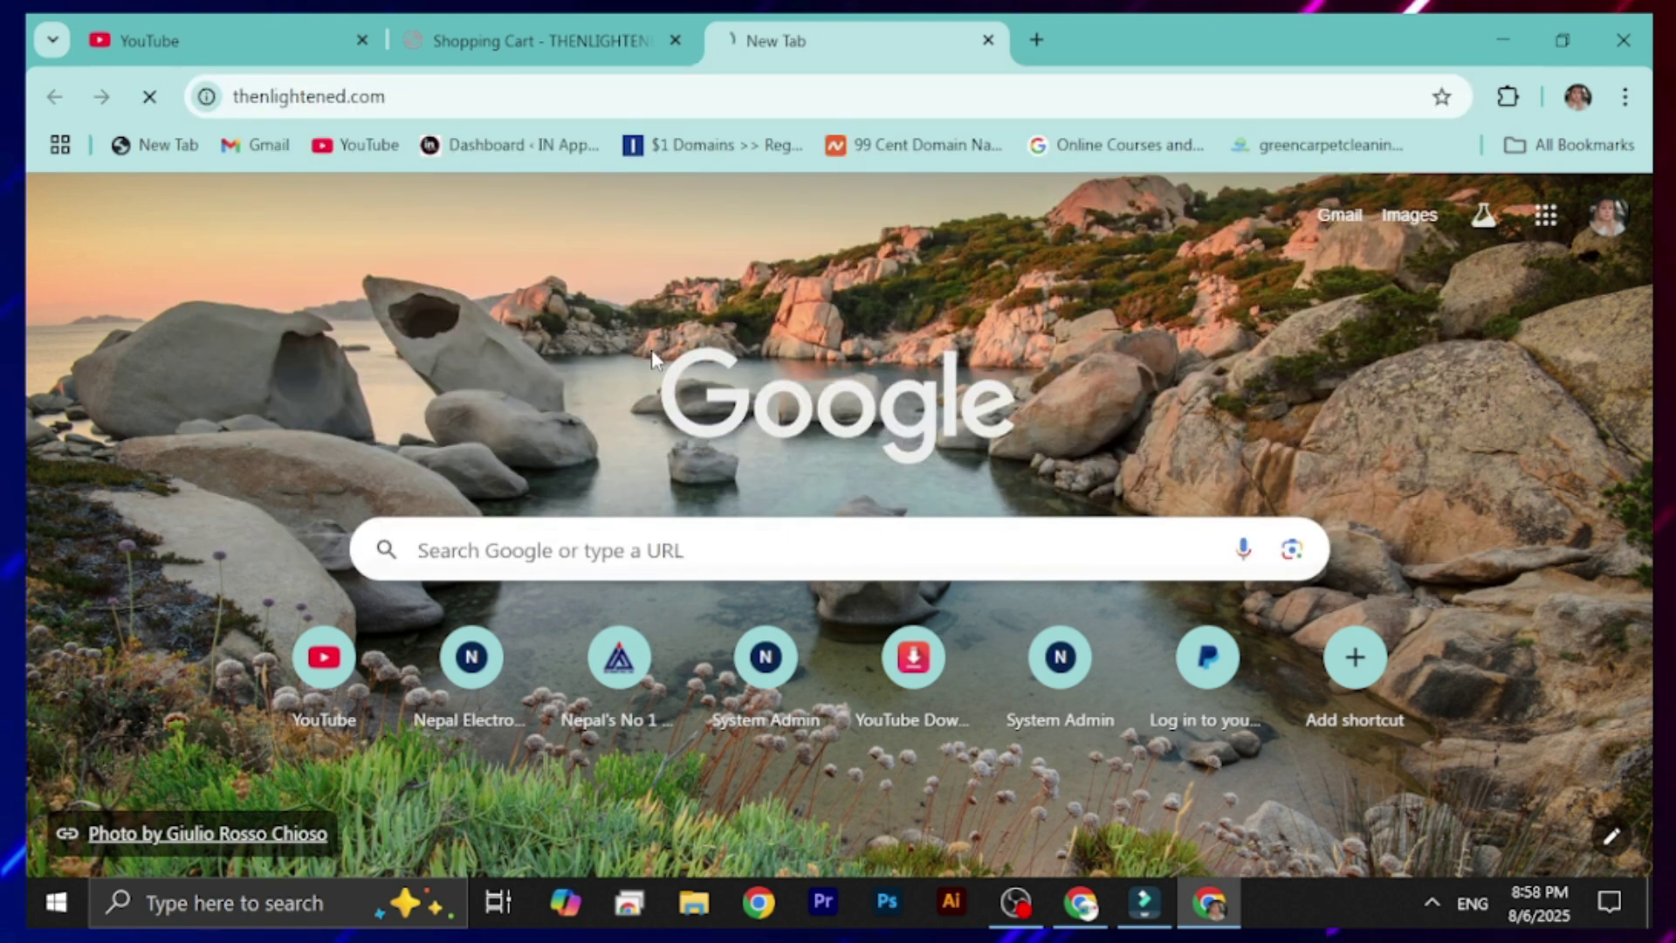
{"action": "scroll", "coordinate": [662, 359], "scroll_direction": "down", "scroll_amount": 15}
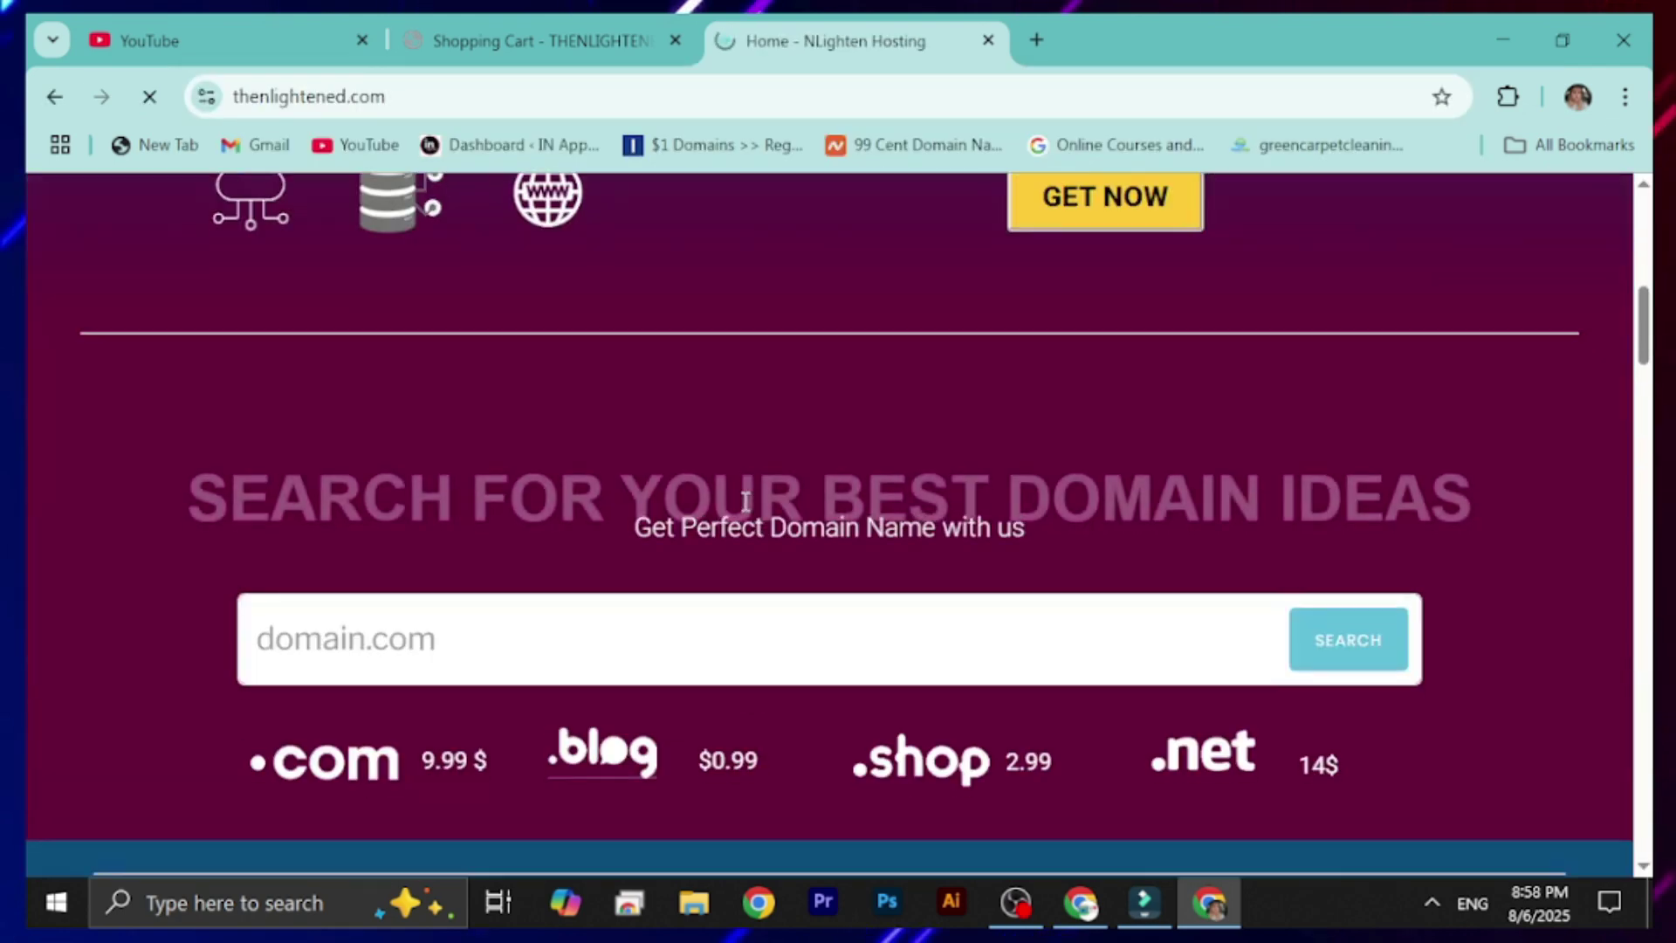
{"action": "scroll", "coordinate": [740, 494], "scroll_direction": "down", "scroll_amount": 4}
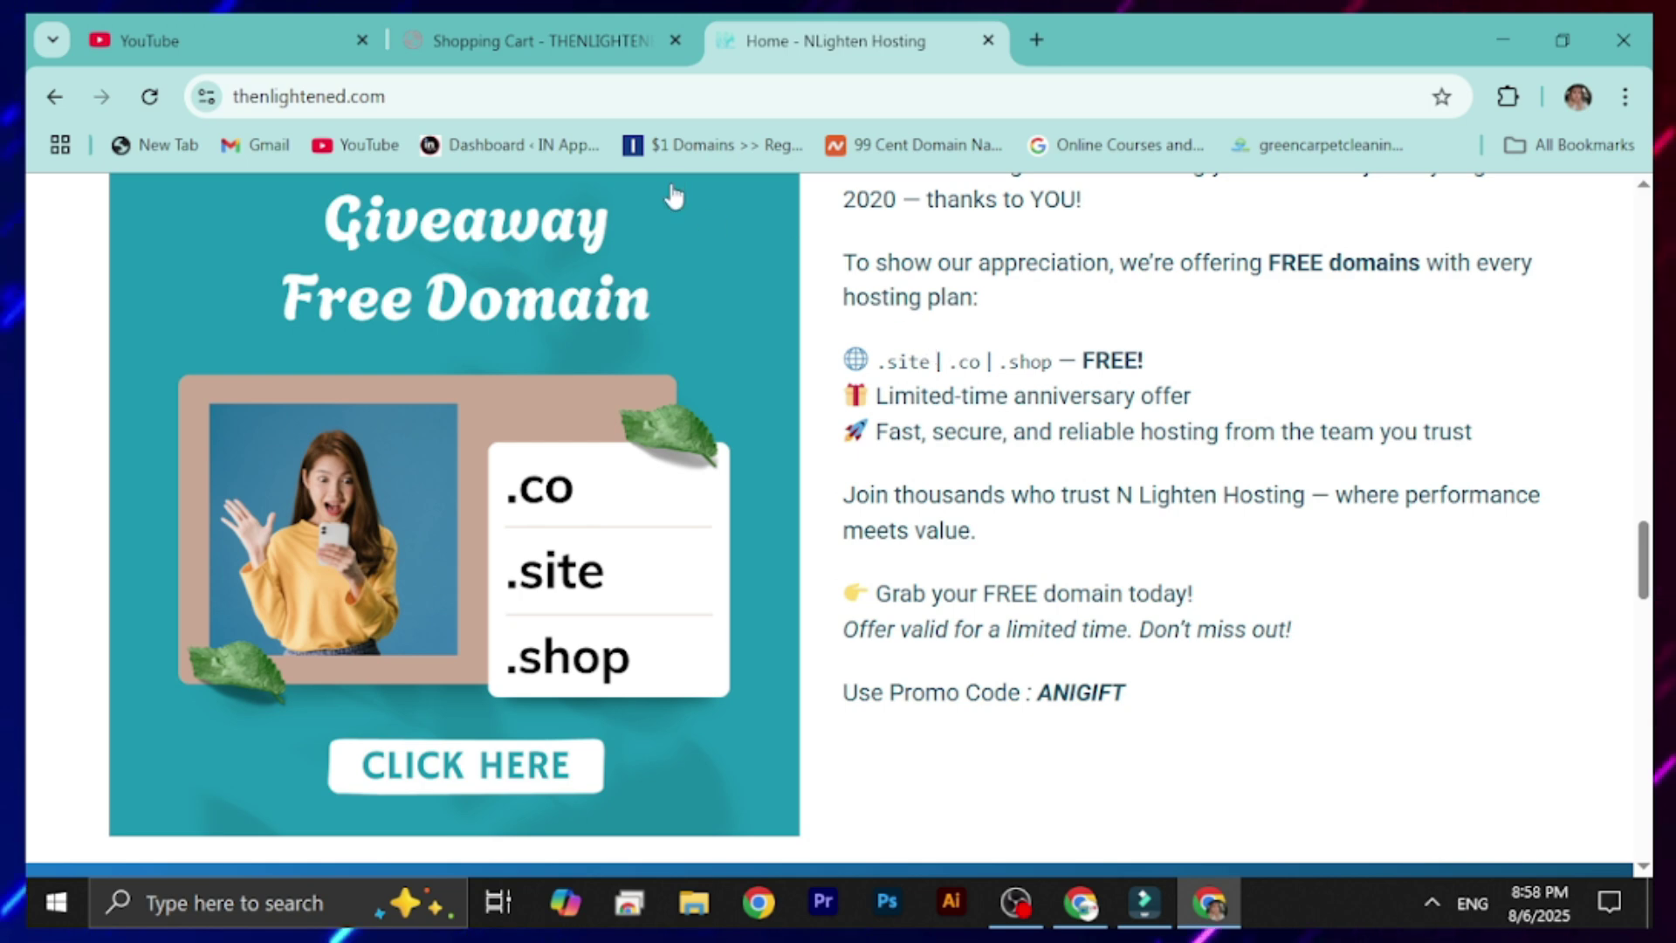
{"action": "left_click", "coordinate": [532, 40]}
{"action": "left_click", "coordinate": [766, 533]}
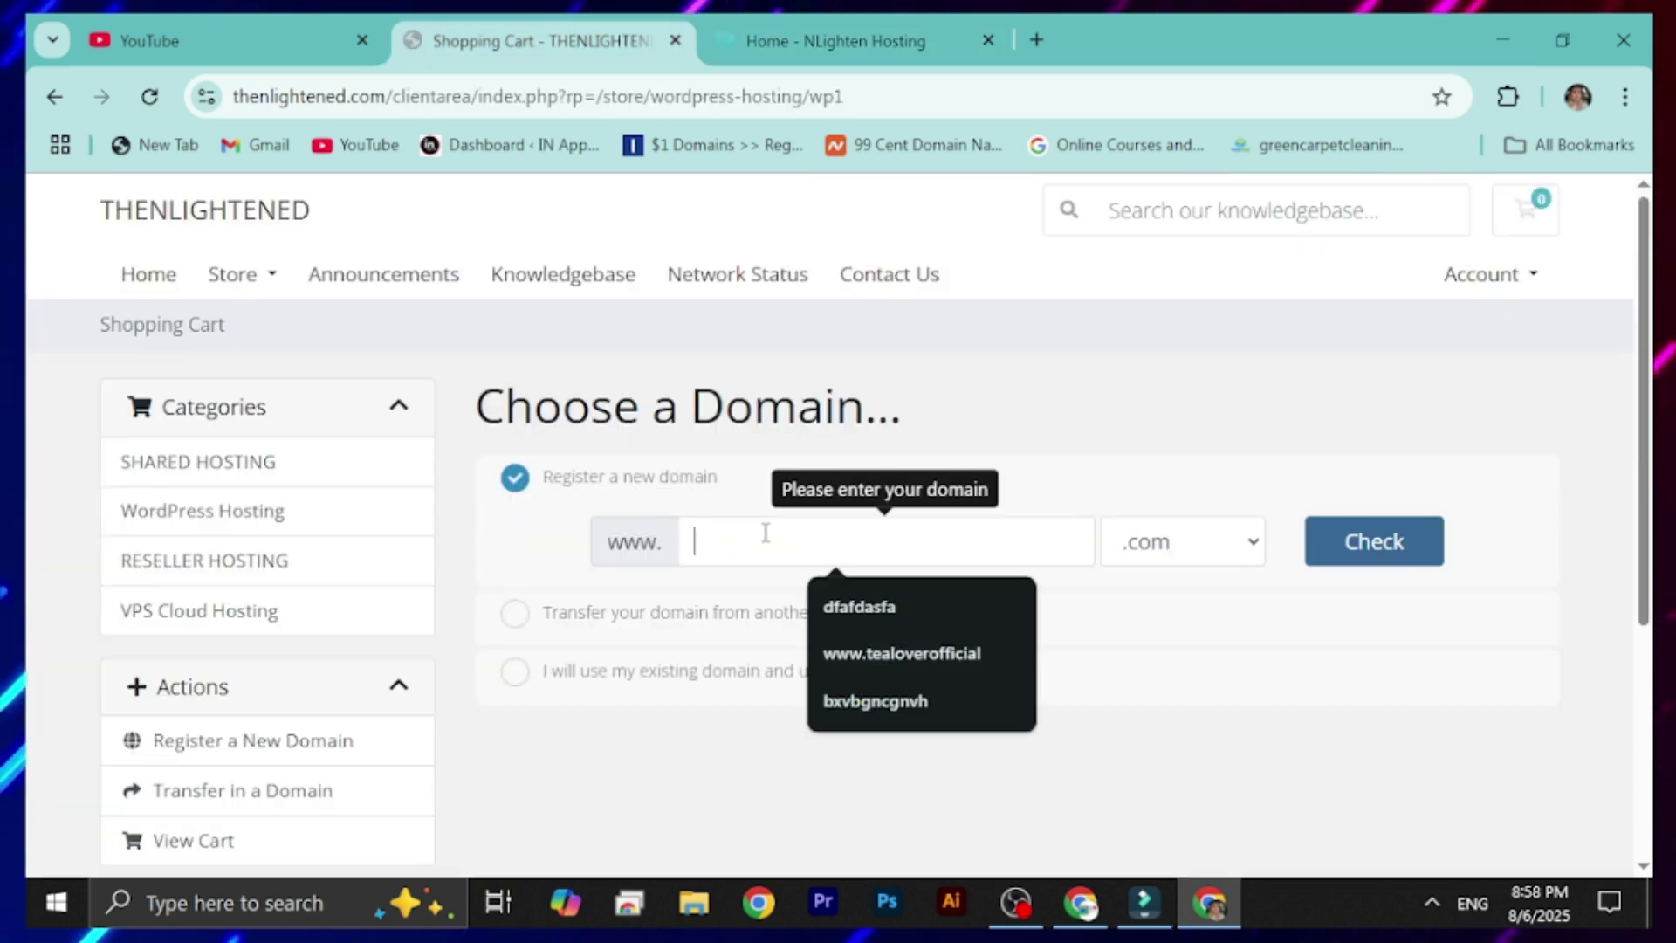
Step: Check that freeofferdomain.co is available at $12.67 USD and continue registering it
{"action": "type", "text": "FREEOFFERDOMAIN"}
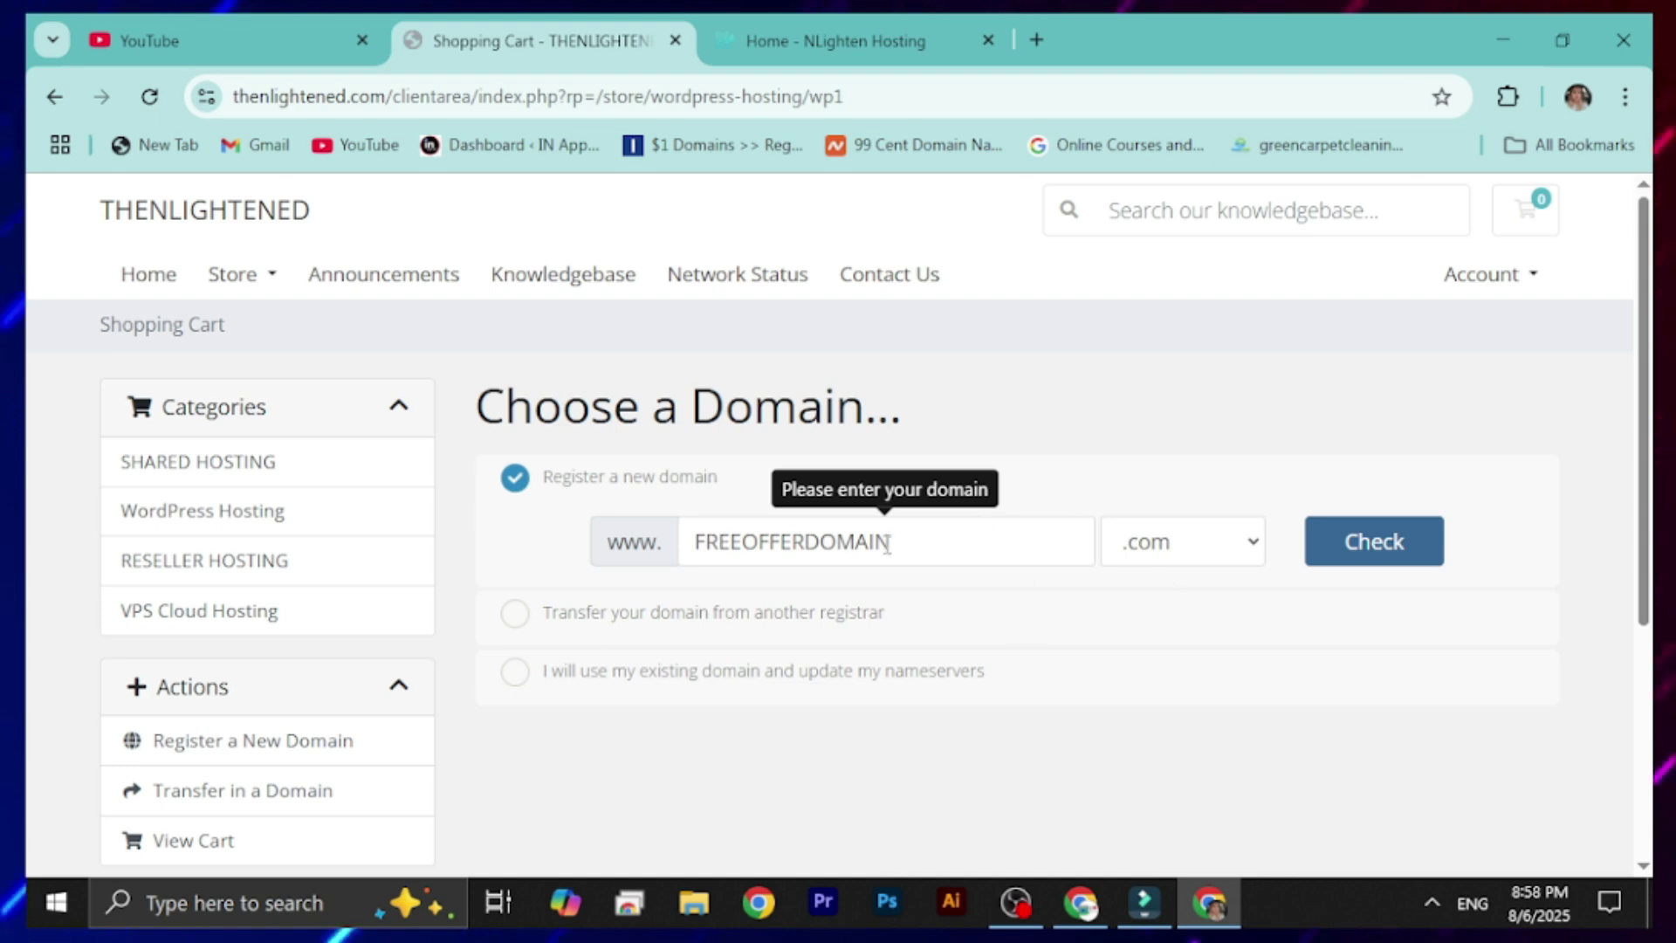
{"action": "left_click", "coordinate": [1153, 559]}
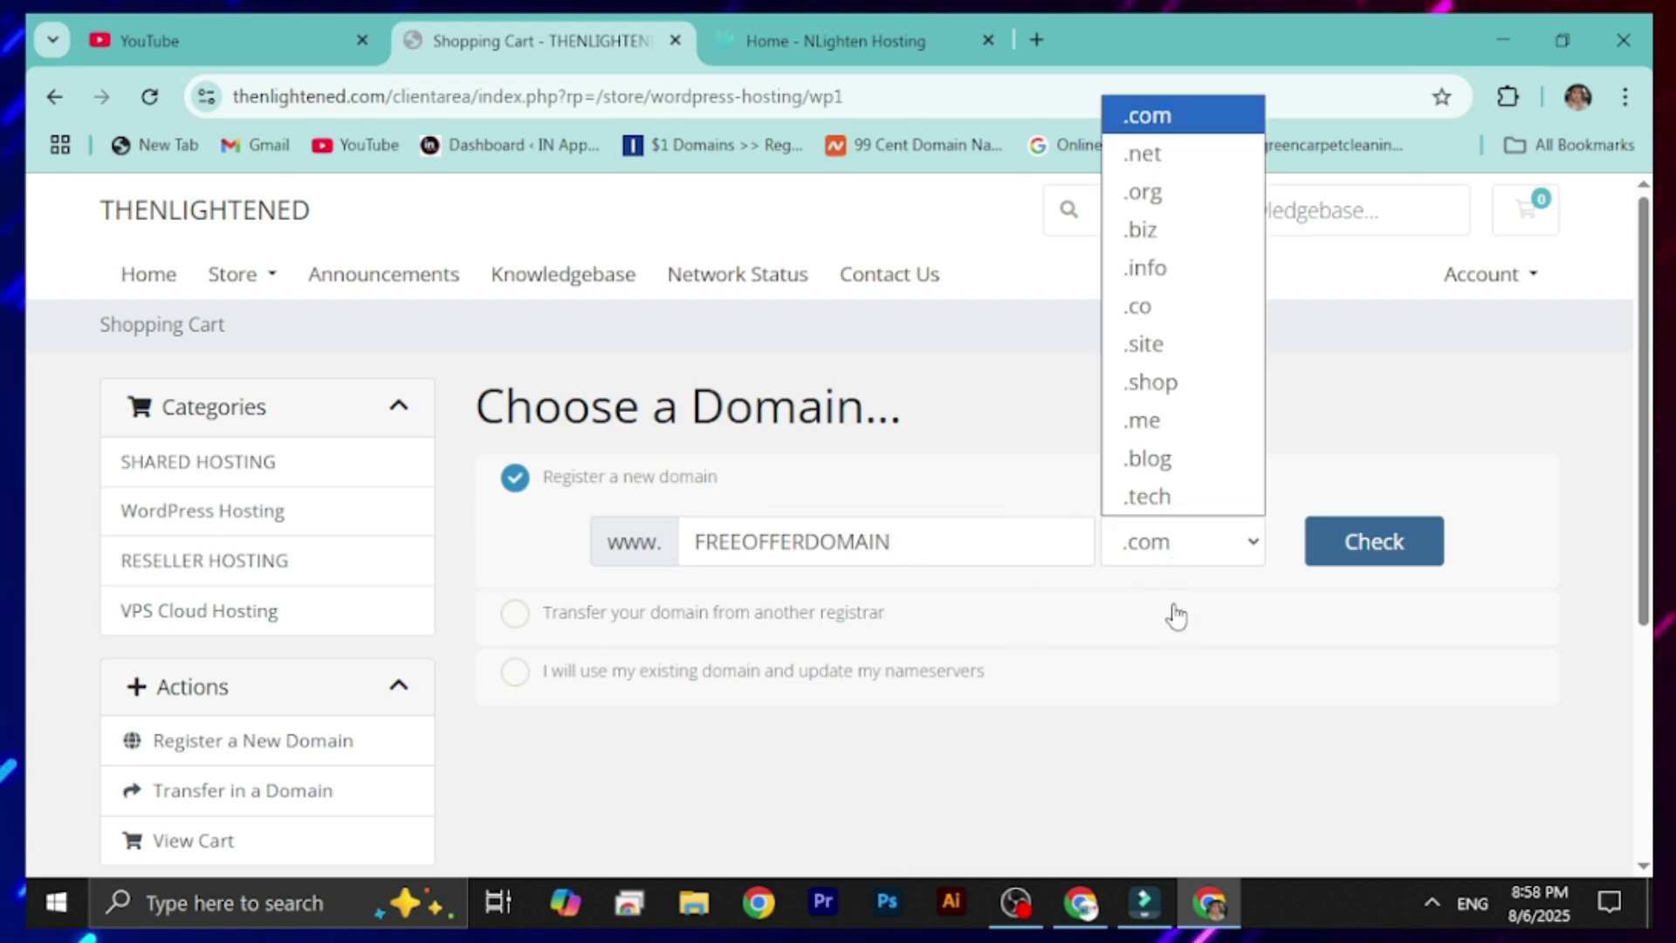
{"action": "left_click", "coordinate": [1151, 325]}
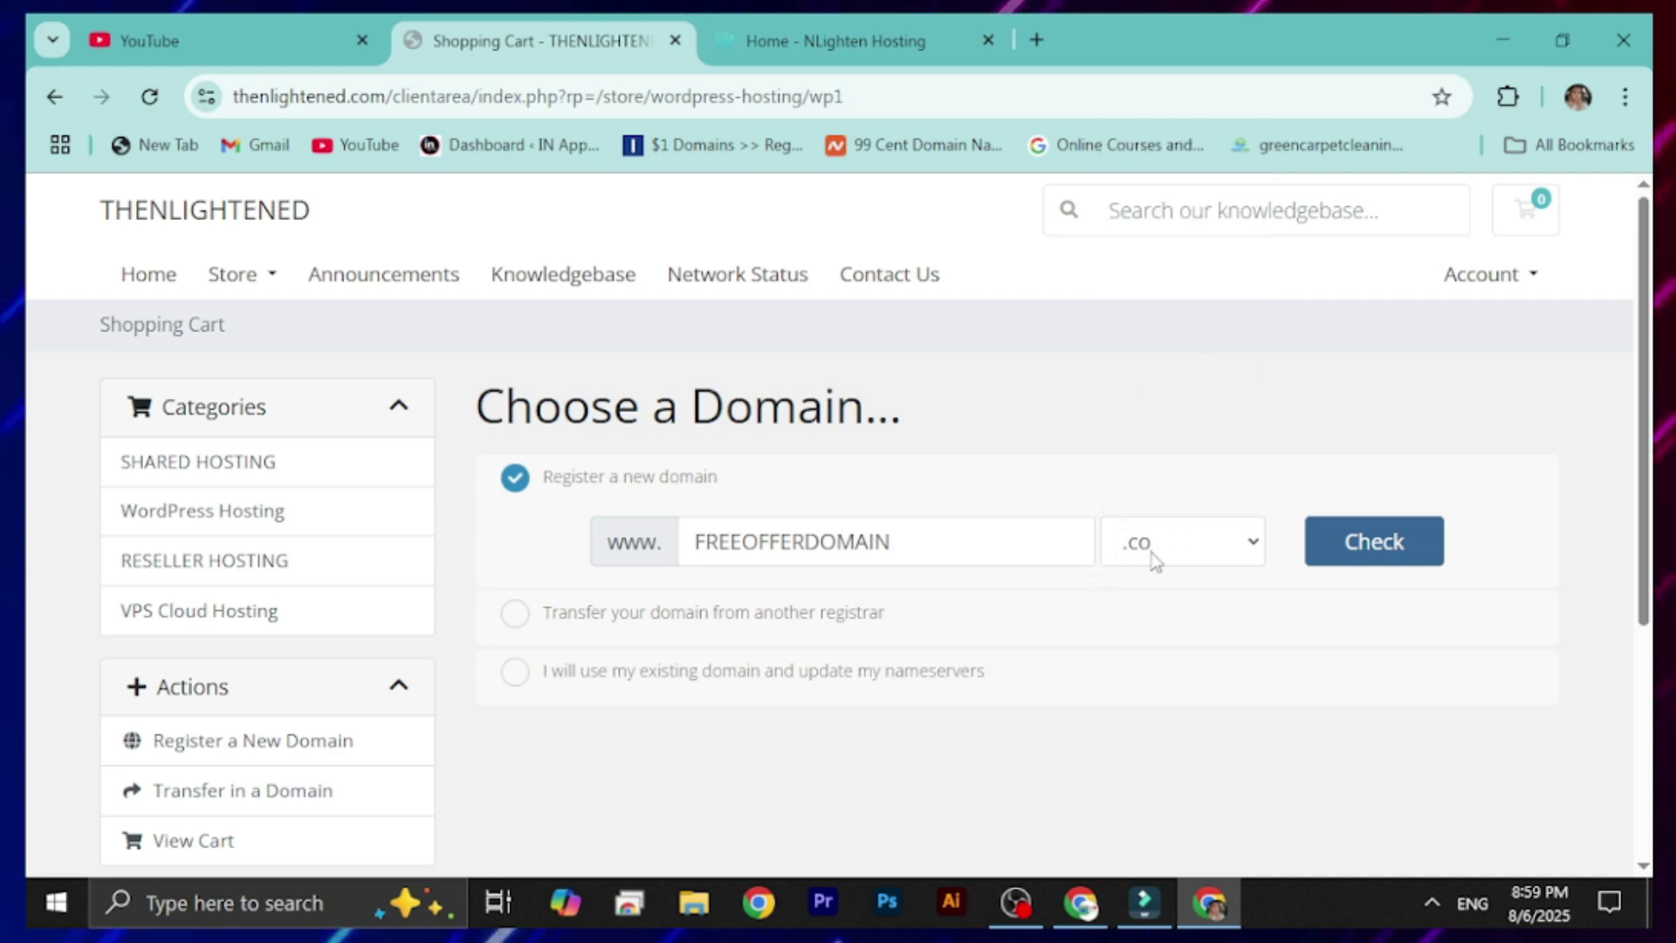
{"action": "left_click", "coordinate": [1376, 562]}
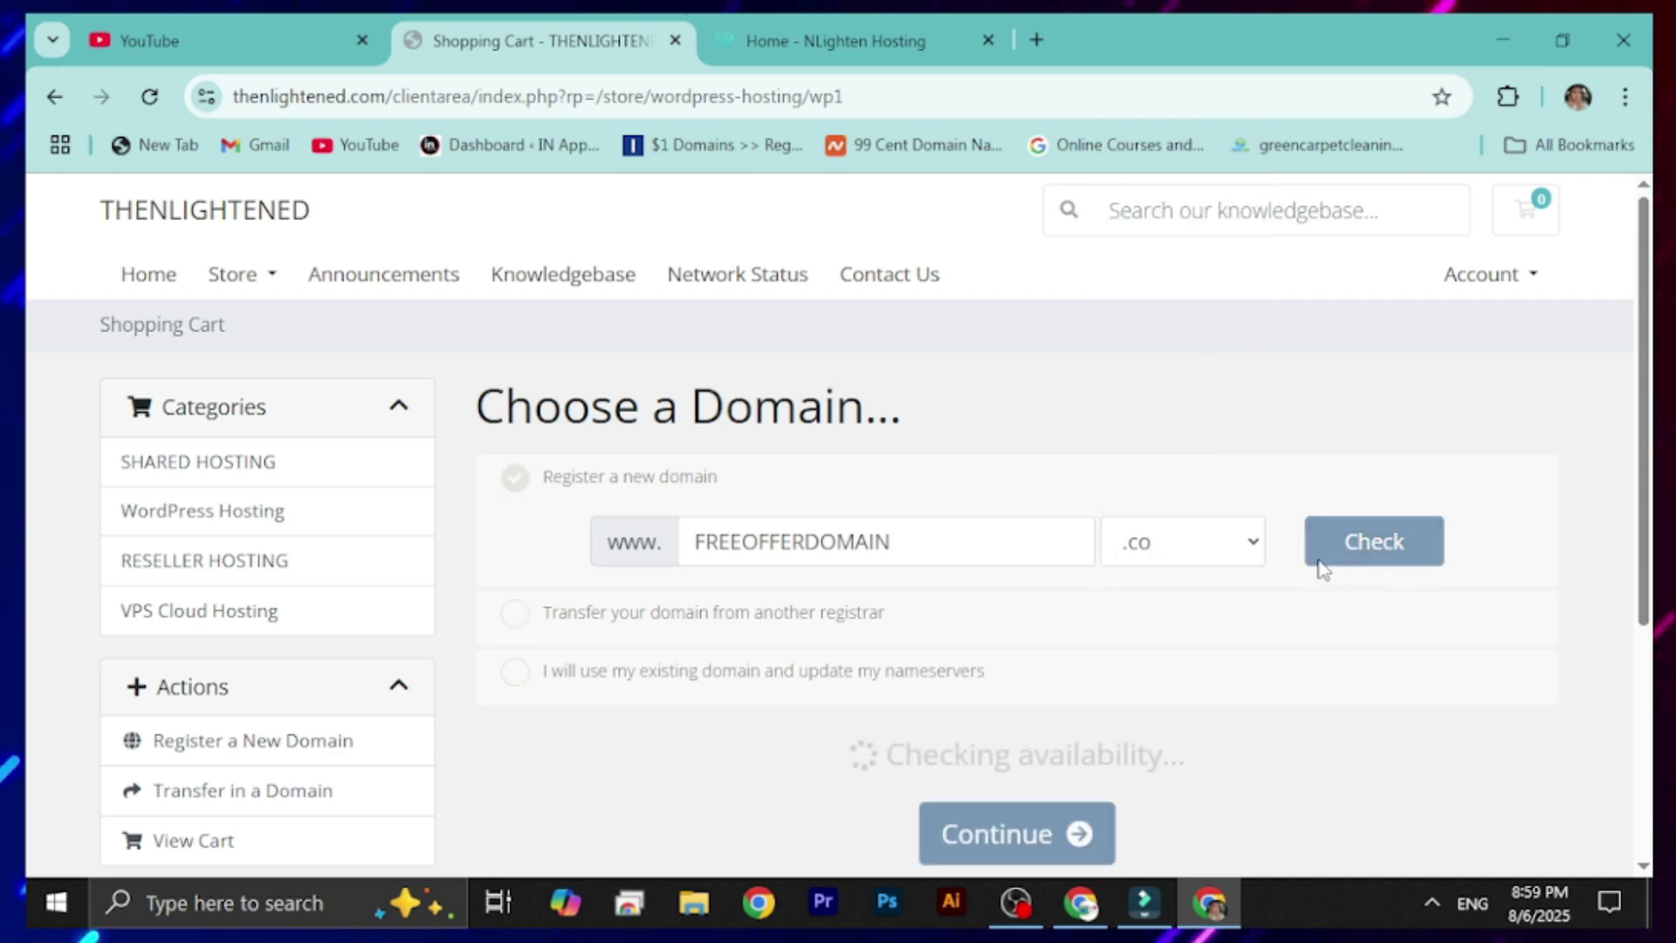
{"action": "scroll", "coordinate": [1292, 565], "scroll_direction": "down", "scroll_amount": 3}
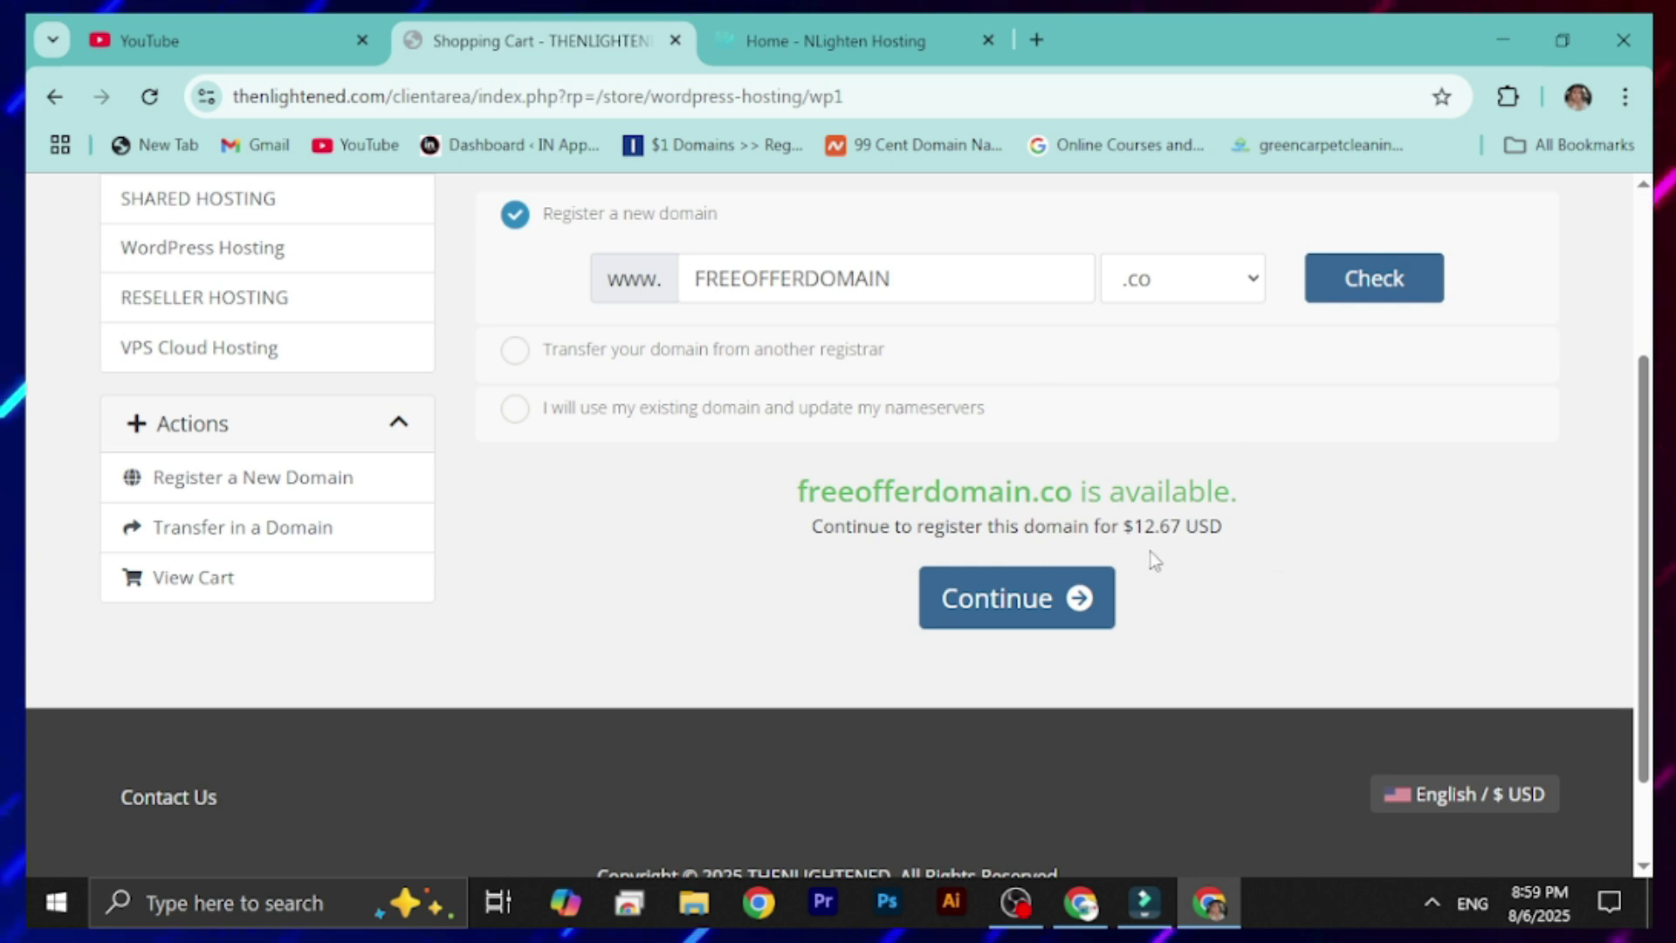
{"action": "left_click_drag", "start_coordinate": [1133, 527], "coordinate": [1191, 527]}
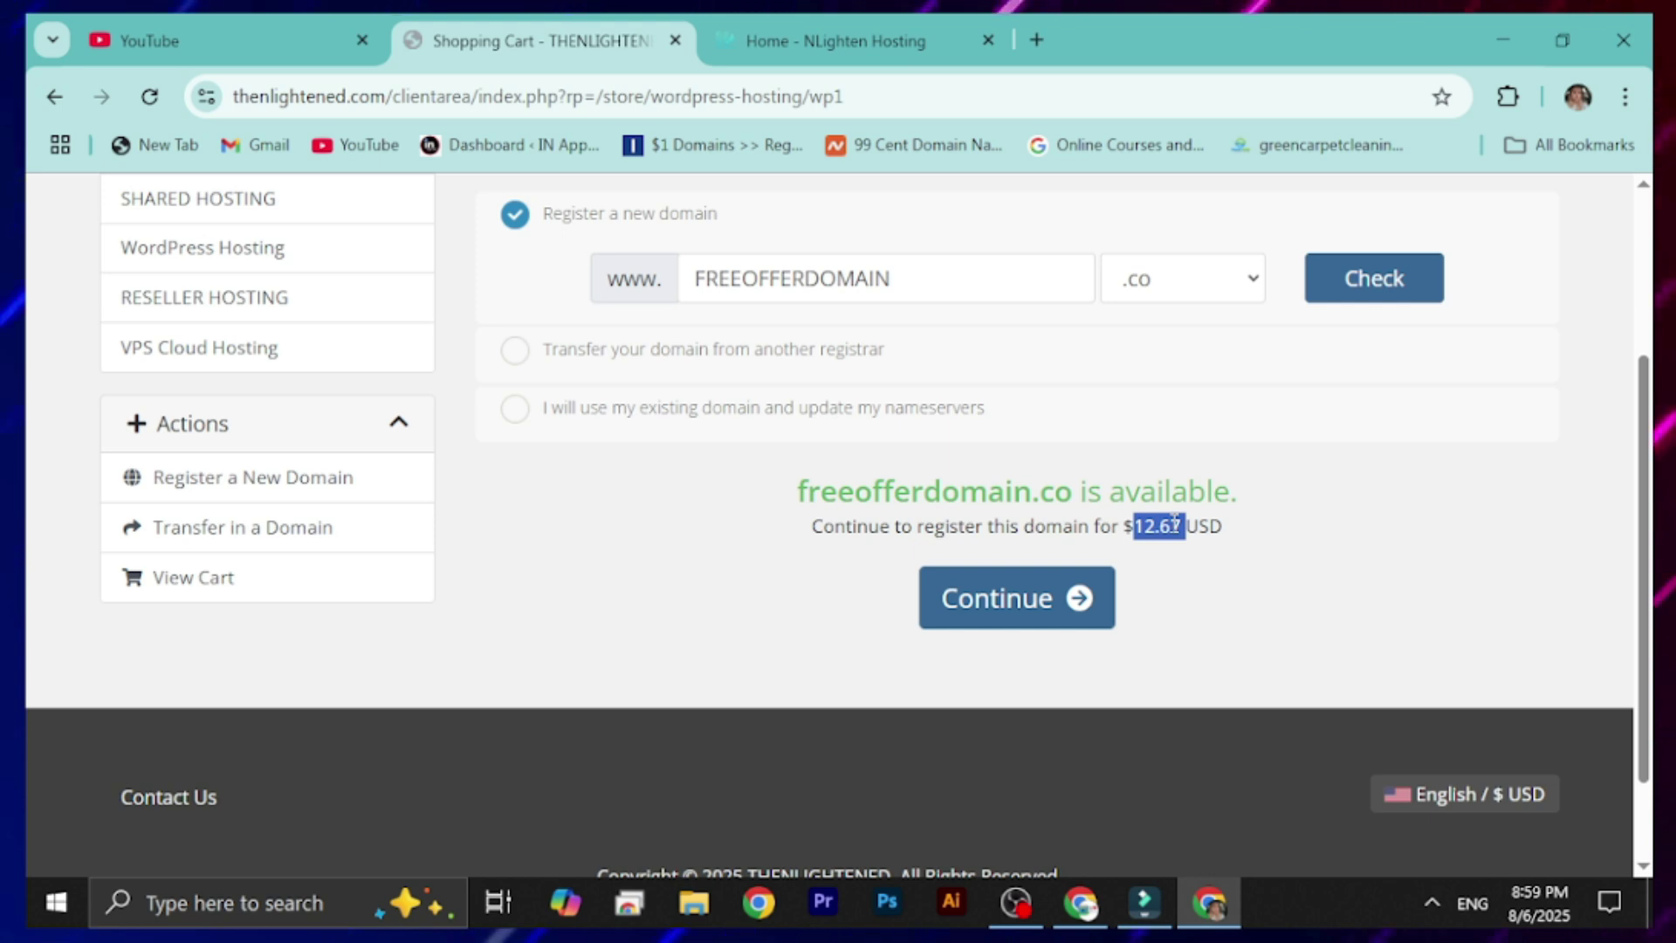
{"action": "left_click", "coordinate": [1012, 629]}
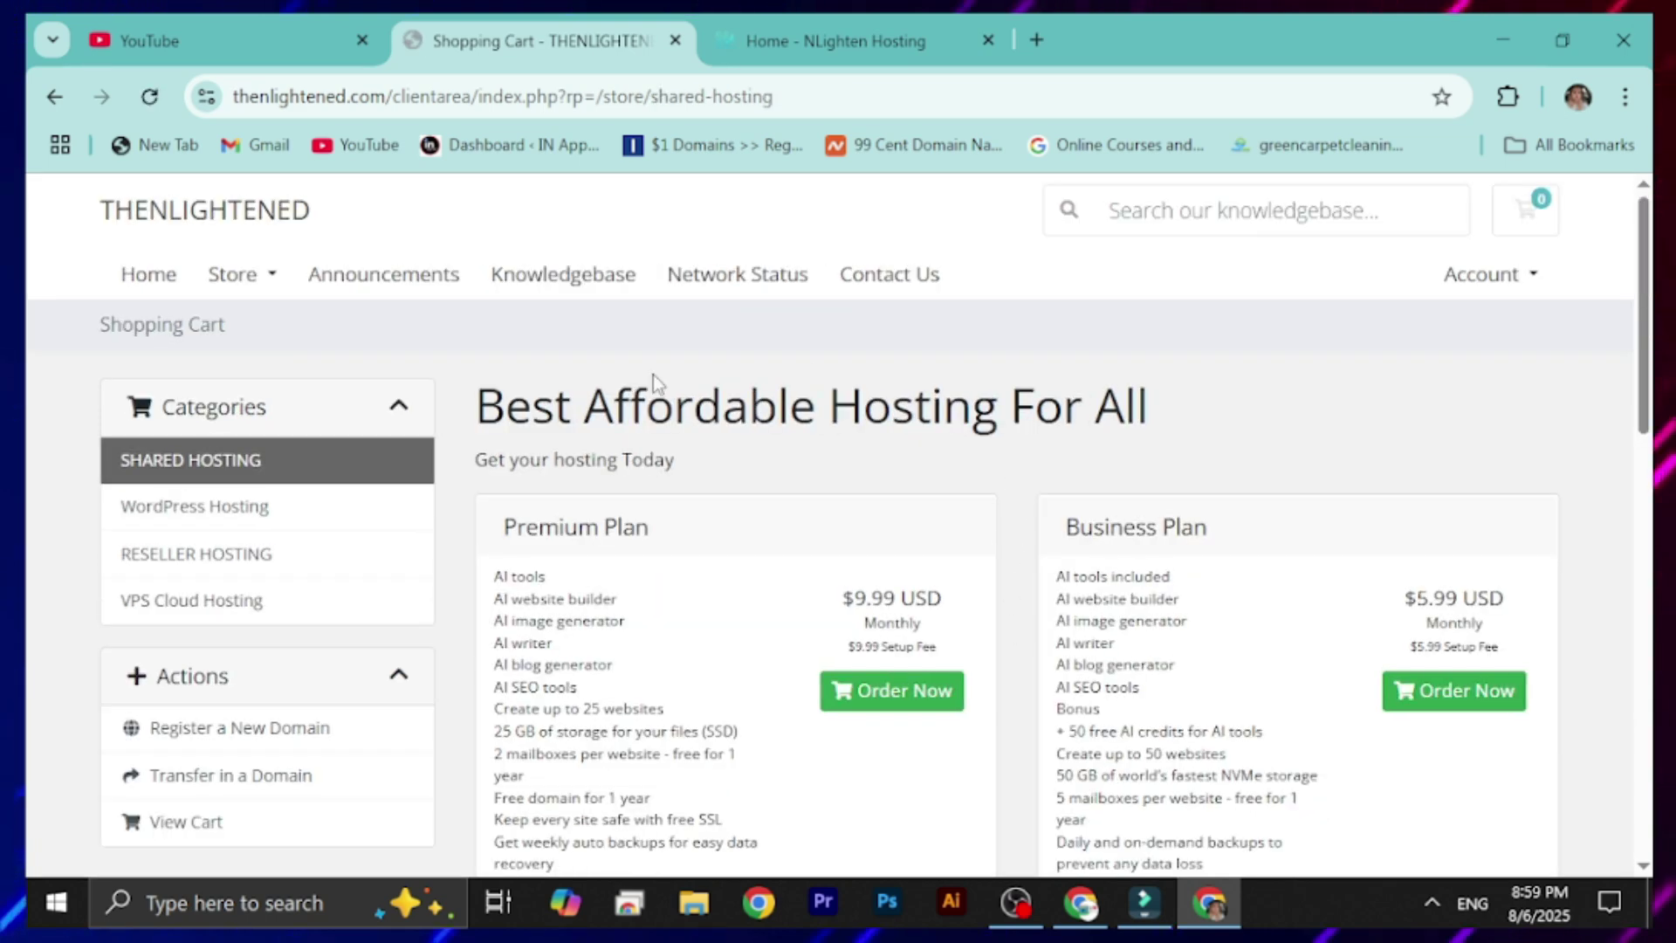
Step: Go back to WordPress Hosting and order the free WP1 plan again
{"action": "left_click_drag", "start_coordinate": [1061, 519], "coordinate": [1292, 873]}
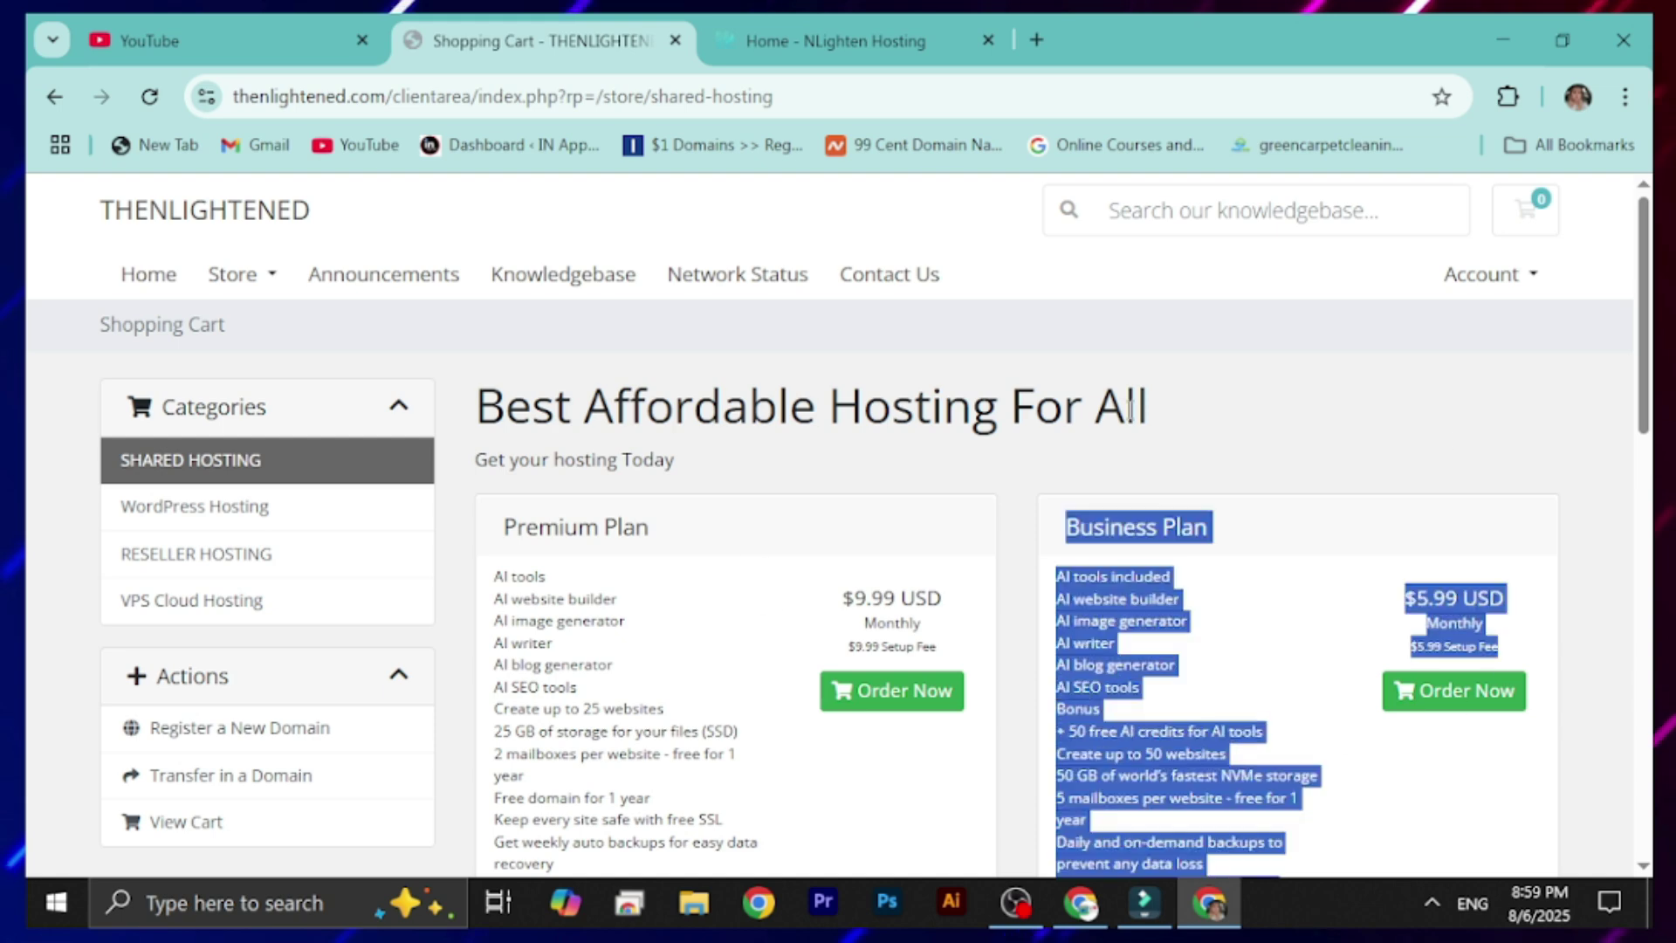
{"action": "left_click", "coordinate": [914, 452]}
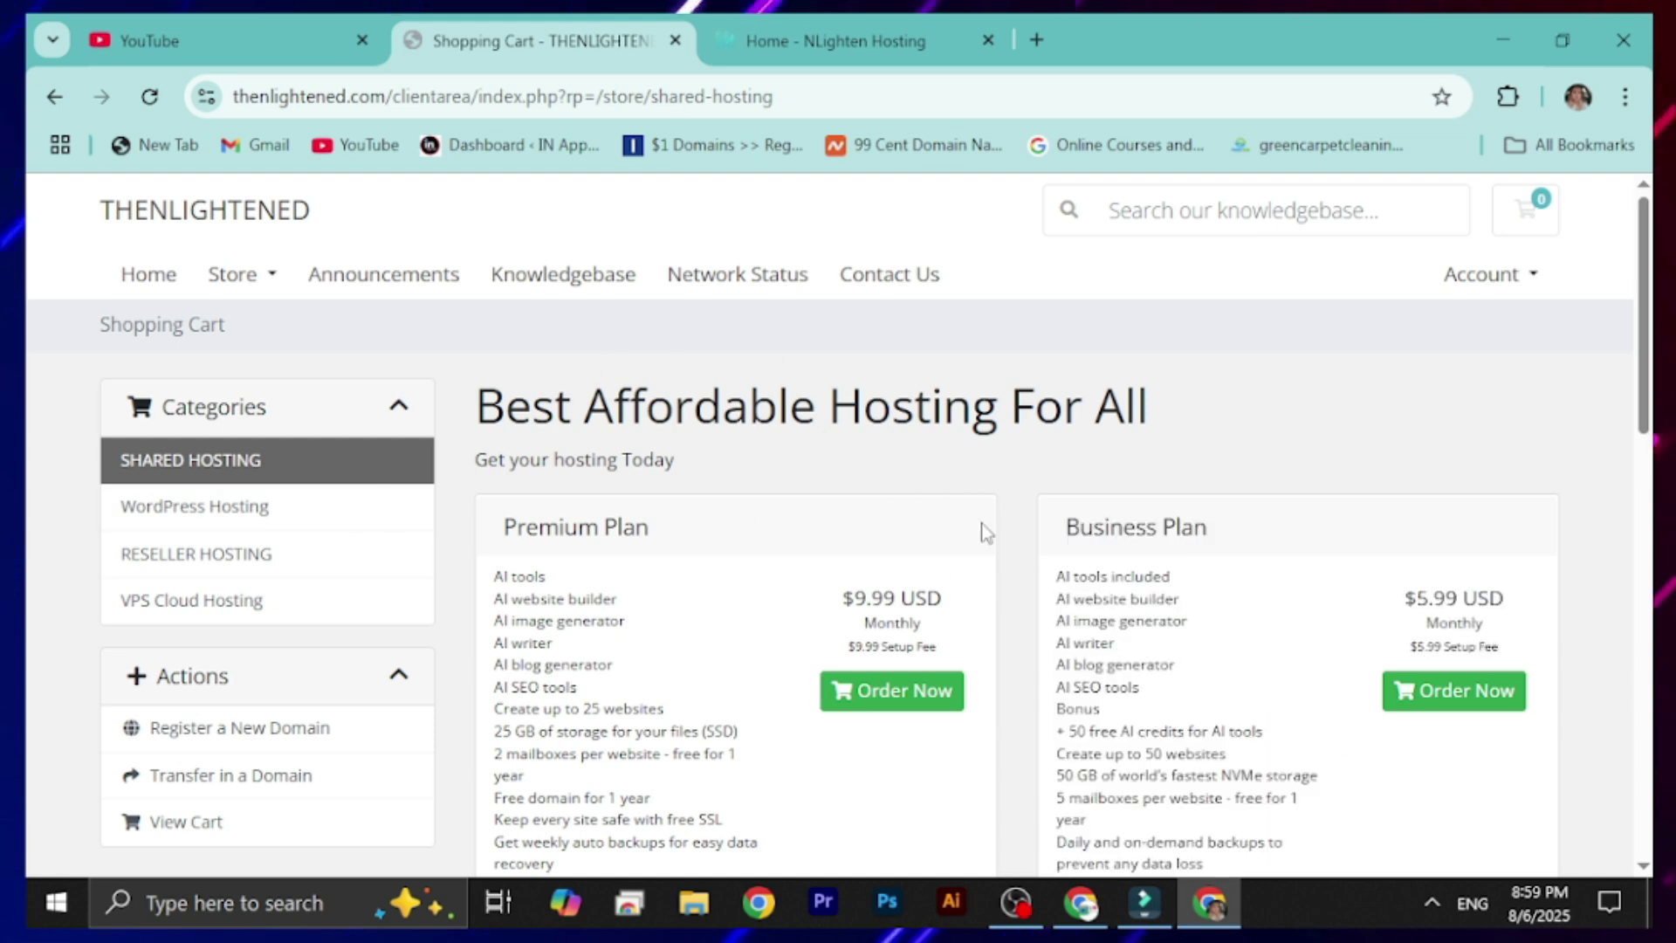
{"action": "left_click", "coordinate": [213, 517]}
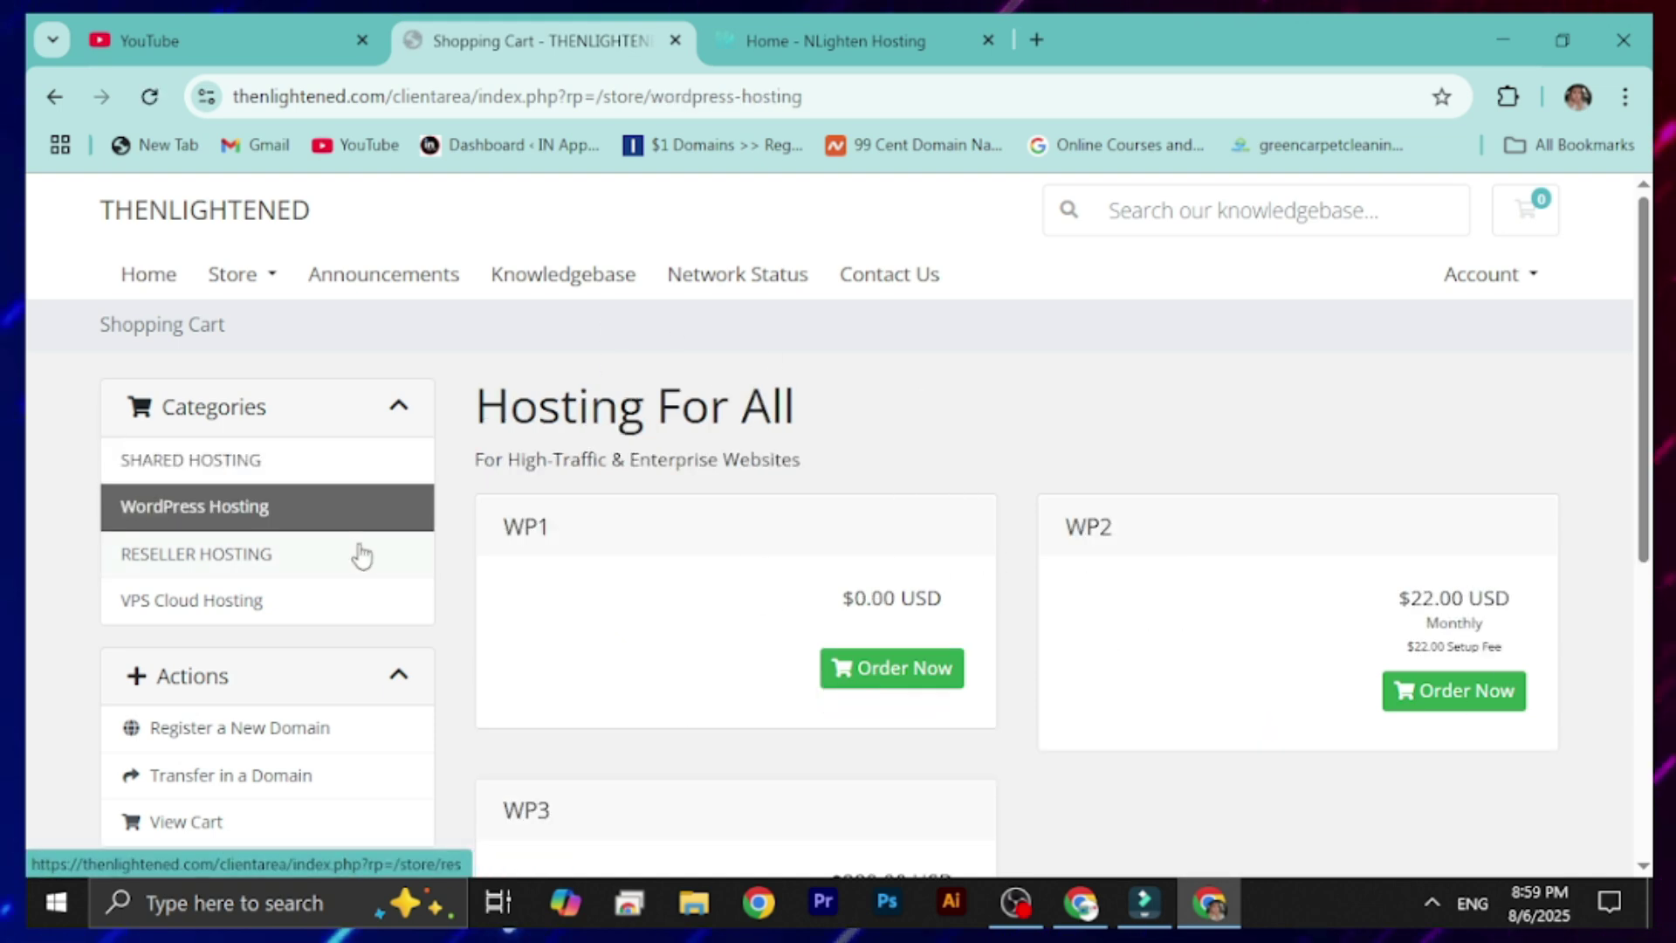
{"action": "left_click", "coordinate": [908, 681]}
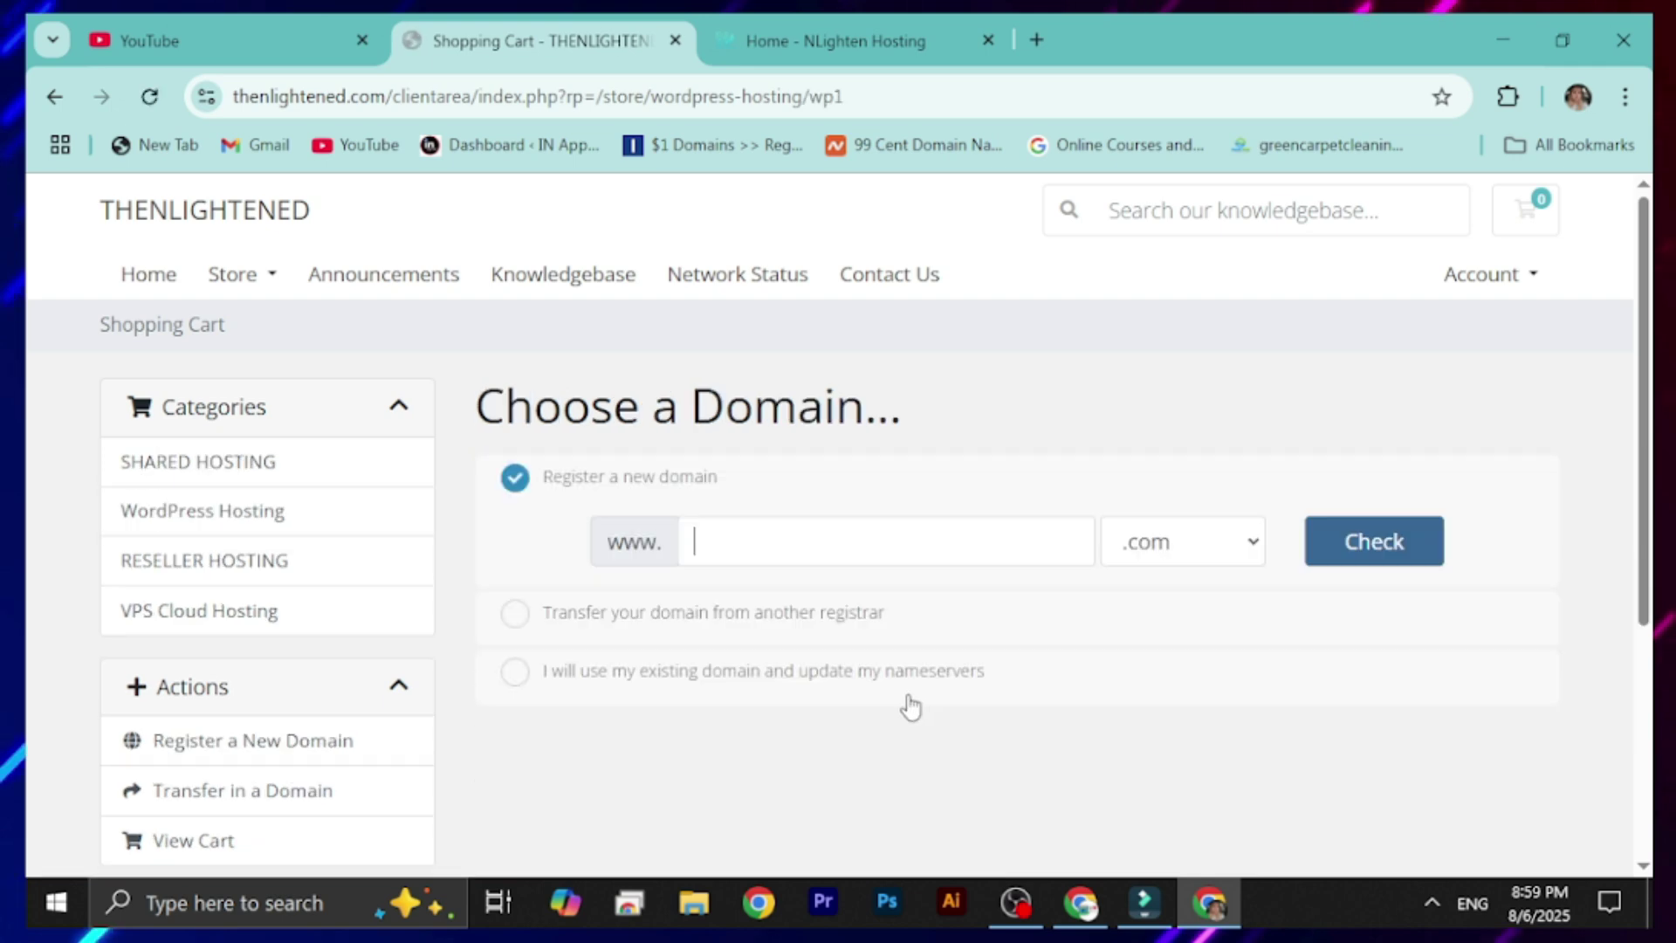
Step: Enter FREEOFFERDOMAIN with the .co extension, confirm it's available and continue
{"action": "type", "text": "FREEOFFERDOMAIN"}
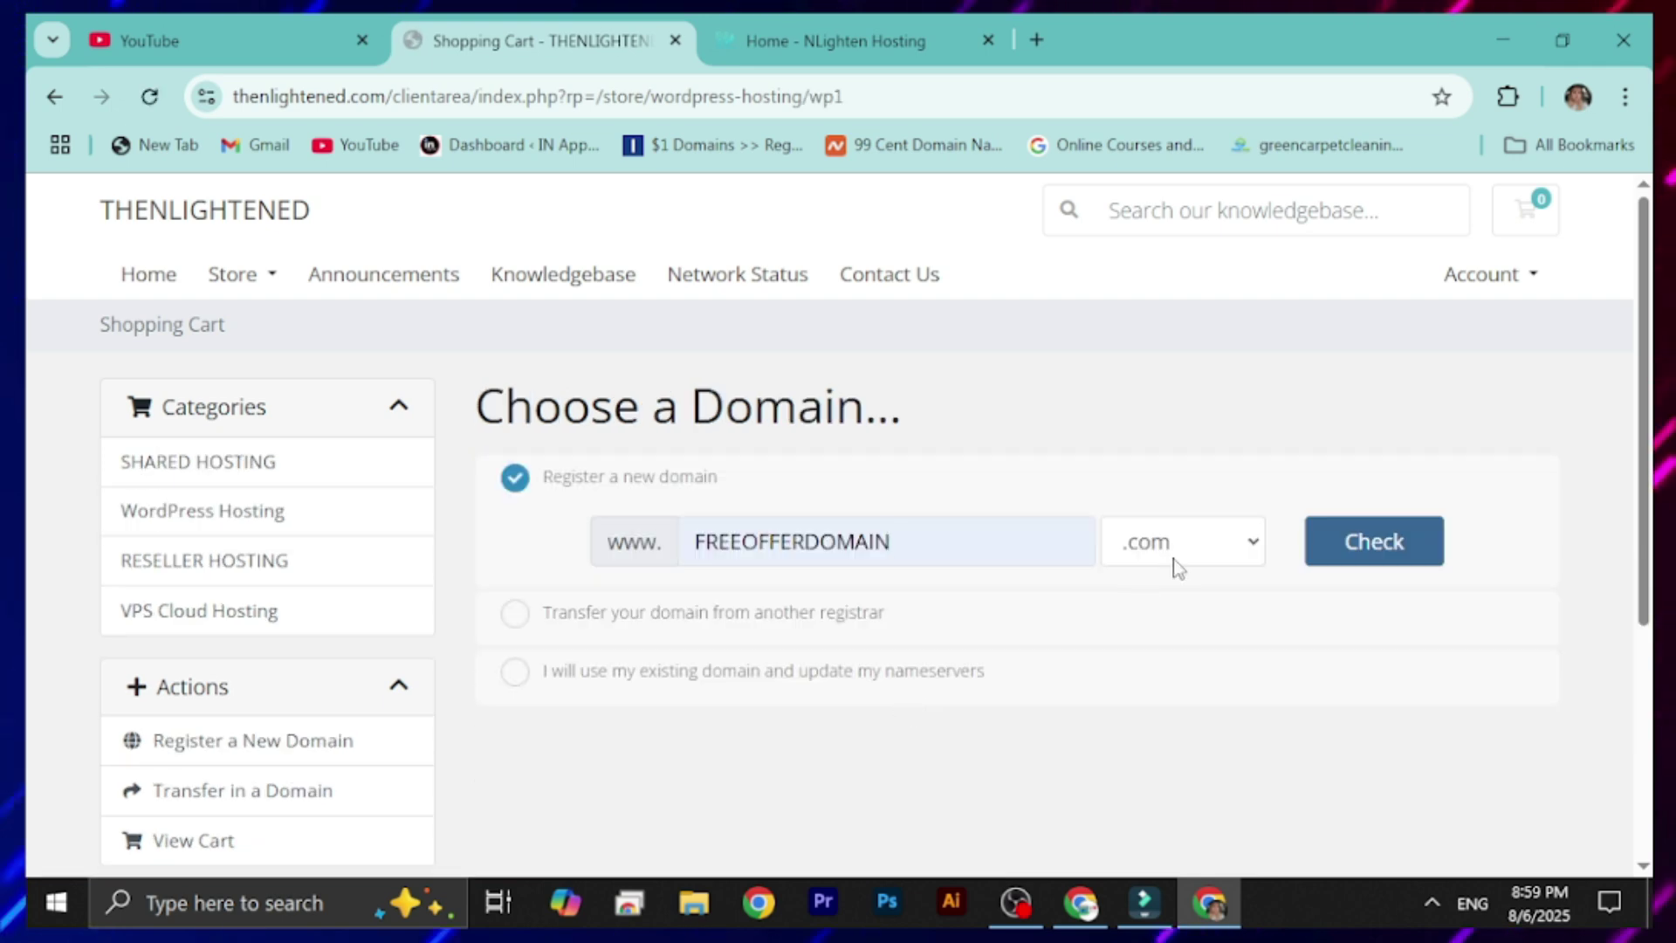
{"action": "left_click", "coordinate": [1179, 568]}
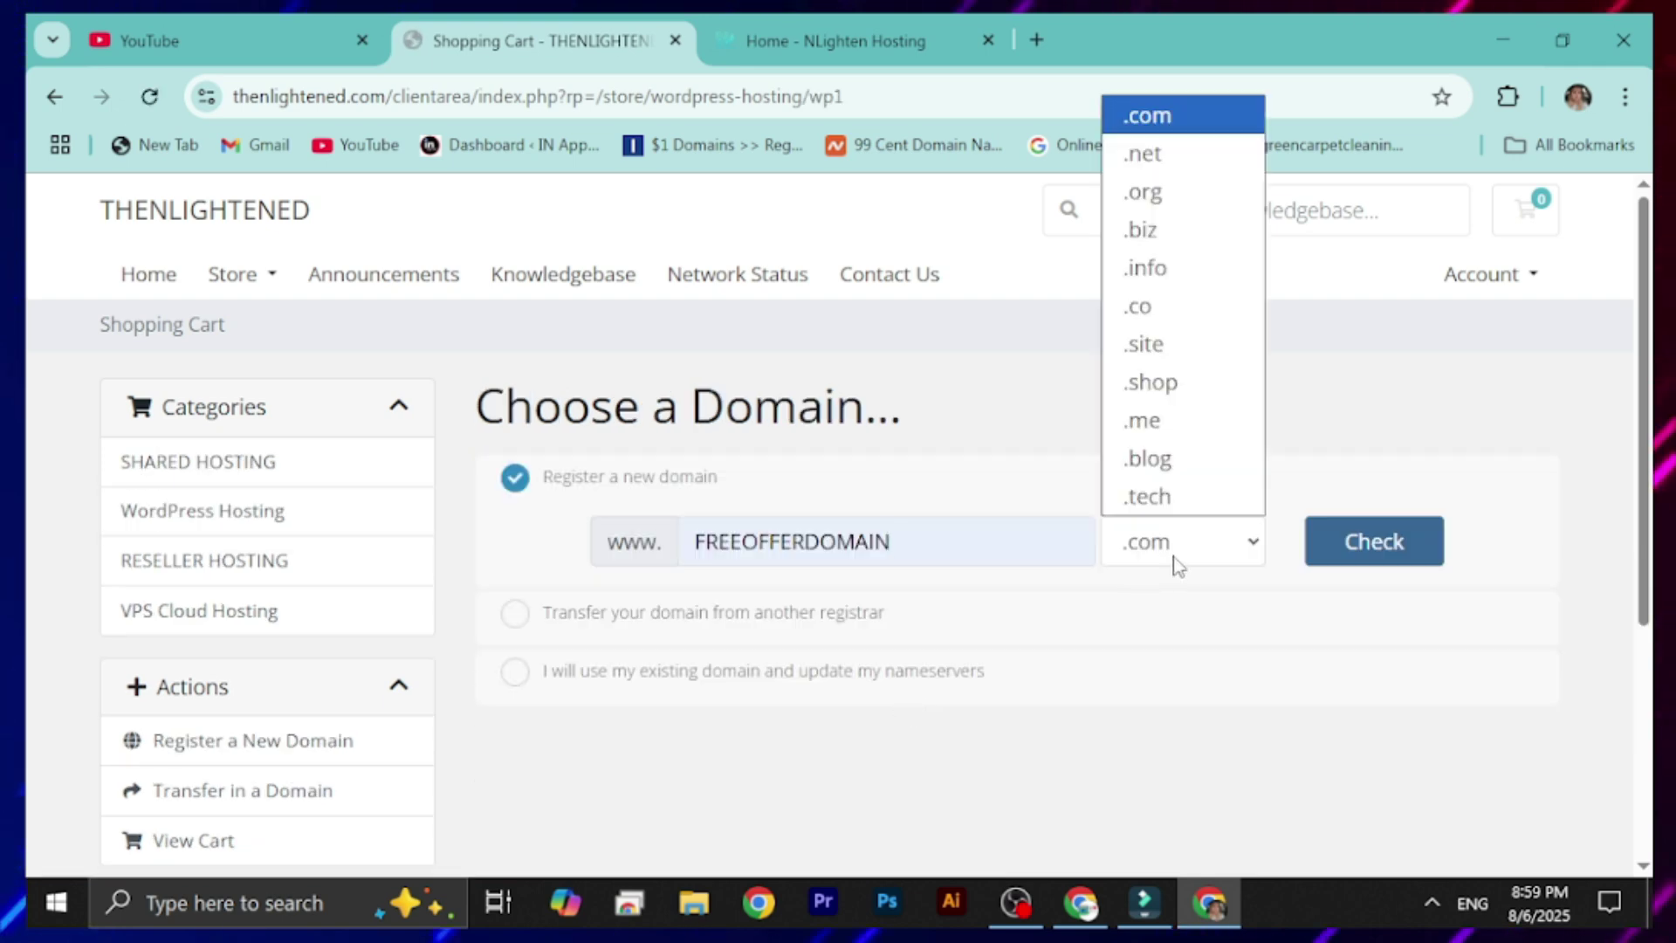
{"action": "left_click", "coordinate": [1137, 307]}
{"action": "left_click", "coordinate": [1337, 548]}
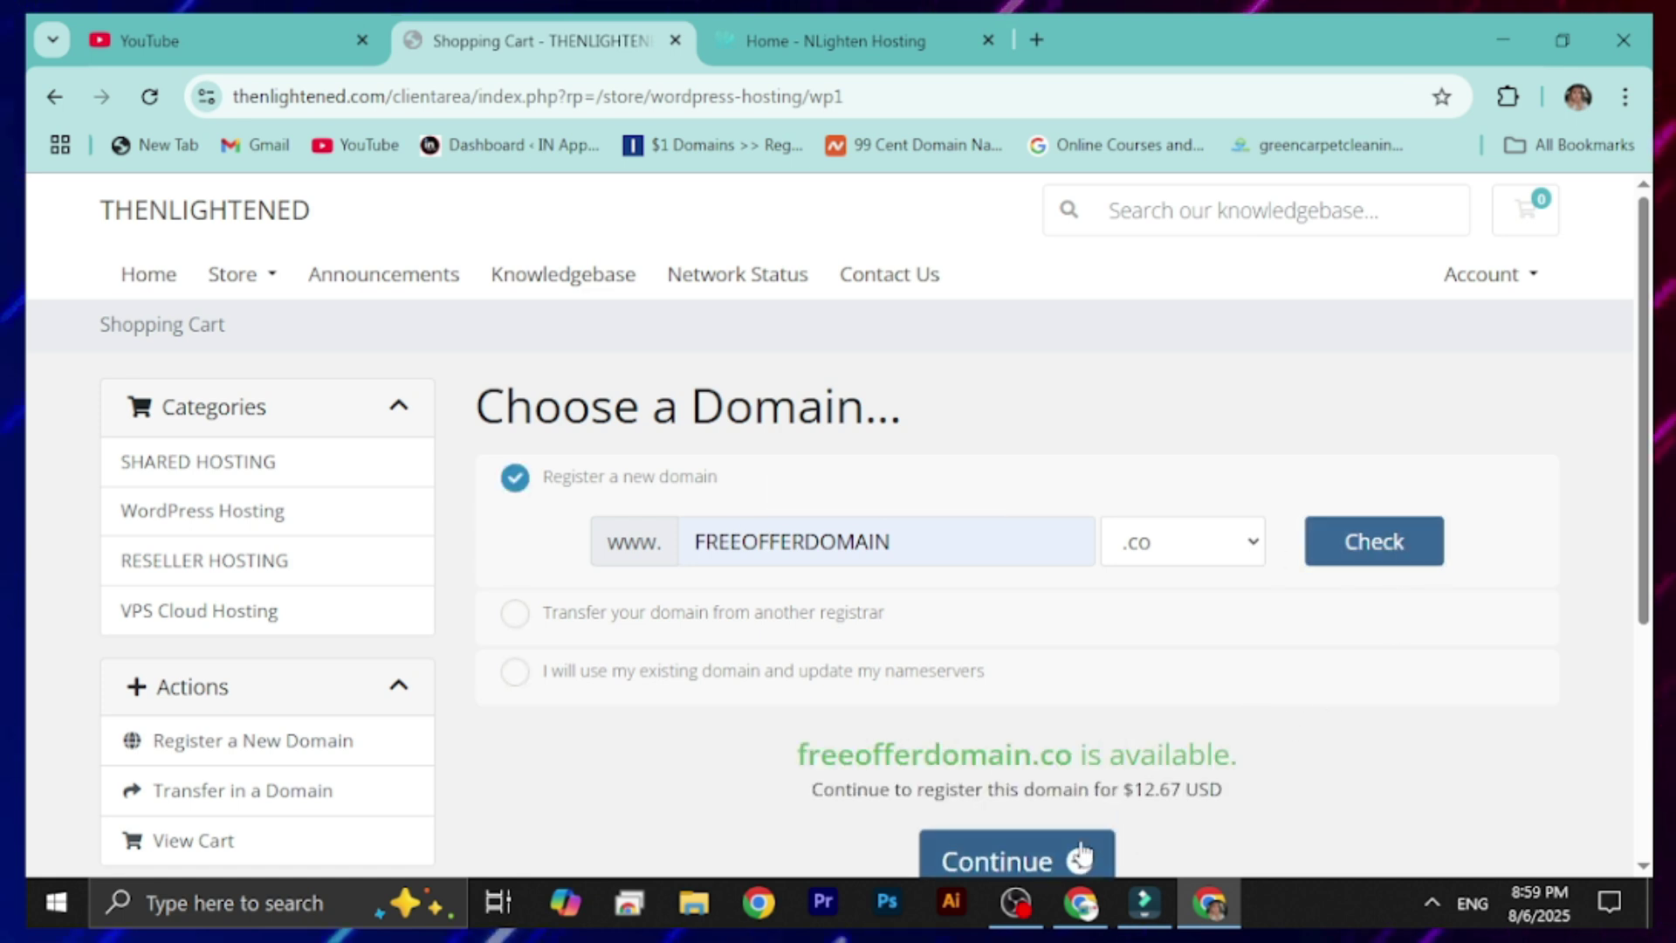
{"action": "left_click", "coordinate": [1033, 860]}
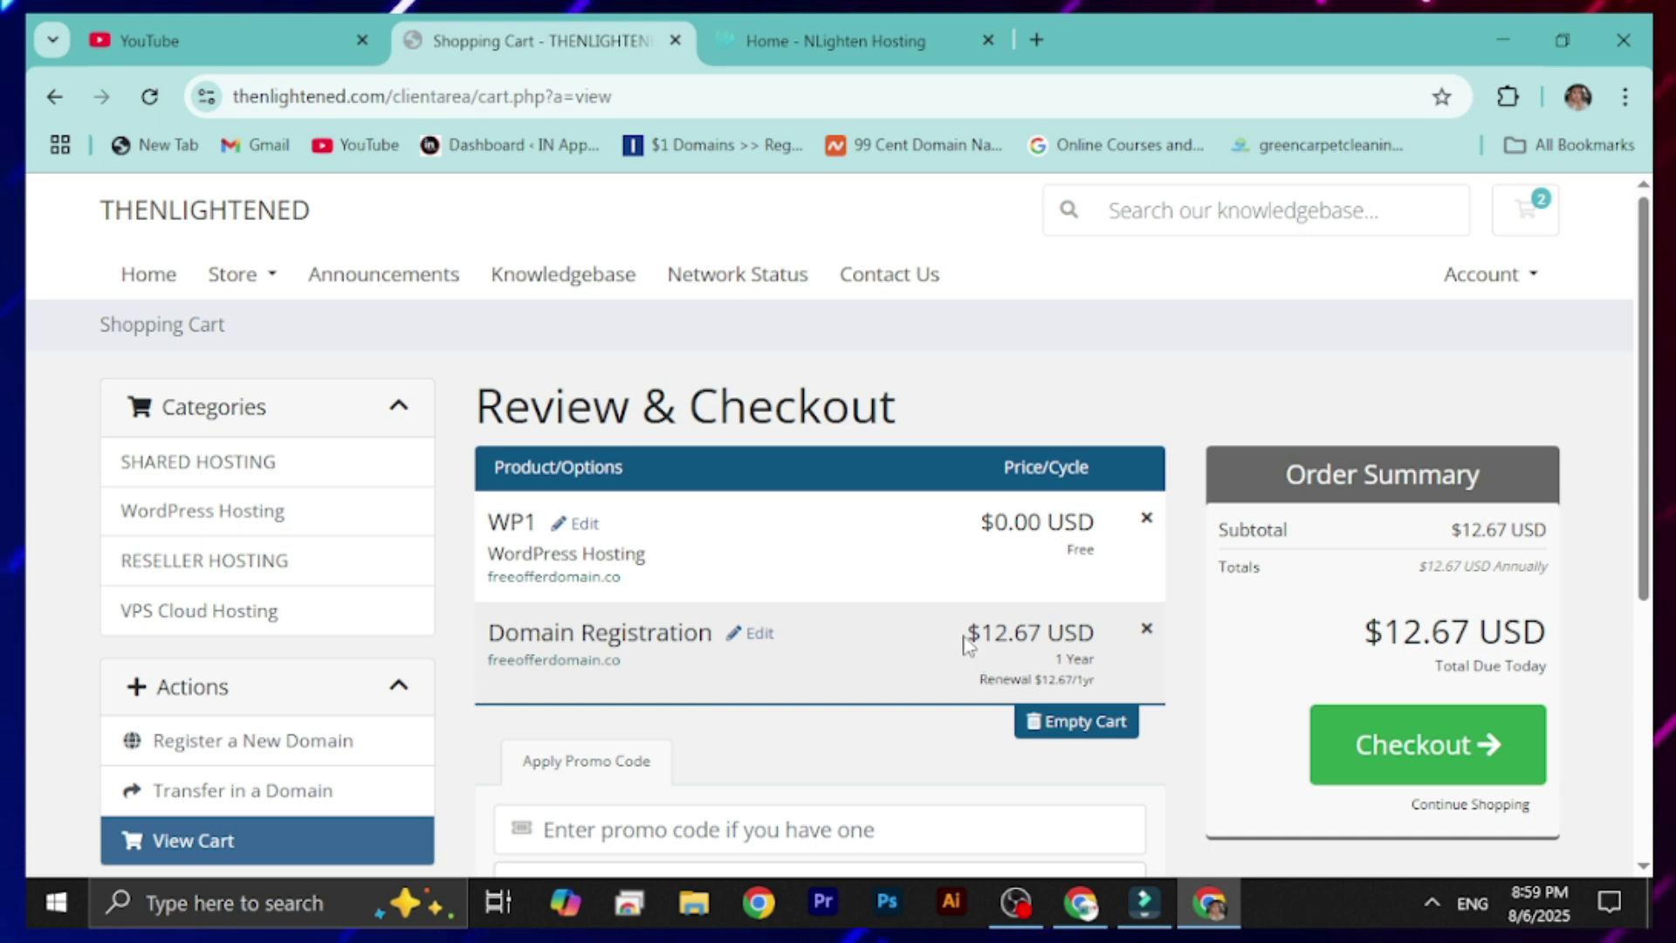
Step: Review the cart's $12.67 domain price and $12.67 USD total due
{"action": "left_click_drag", "start_coordinate": [971, 634], "coordinate": [1077, 634]}
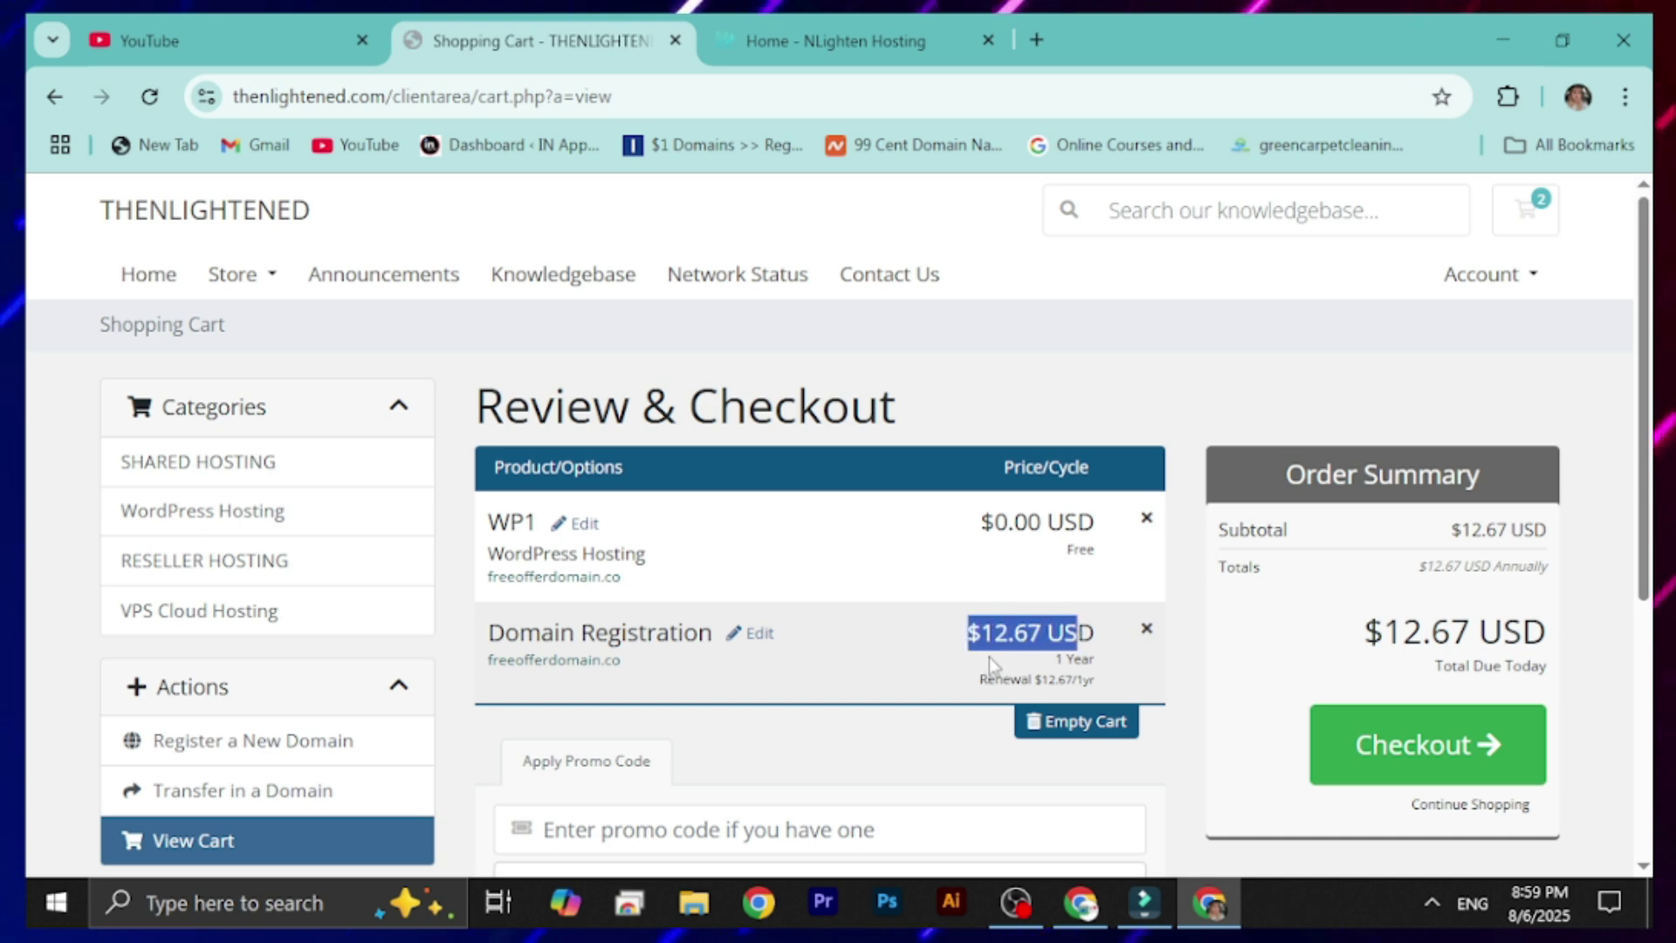
{"action": "left_click", "coordinate": [1027, 644]}
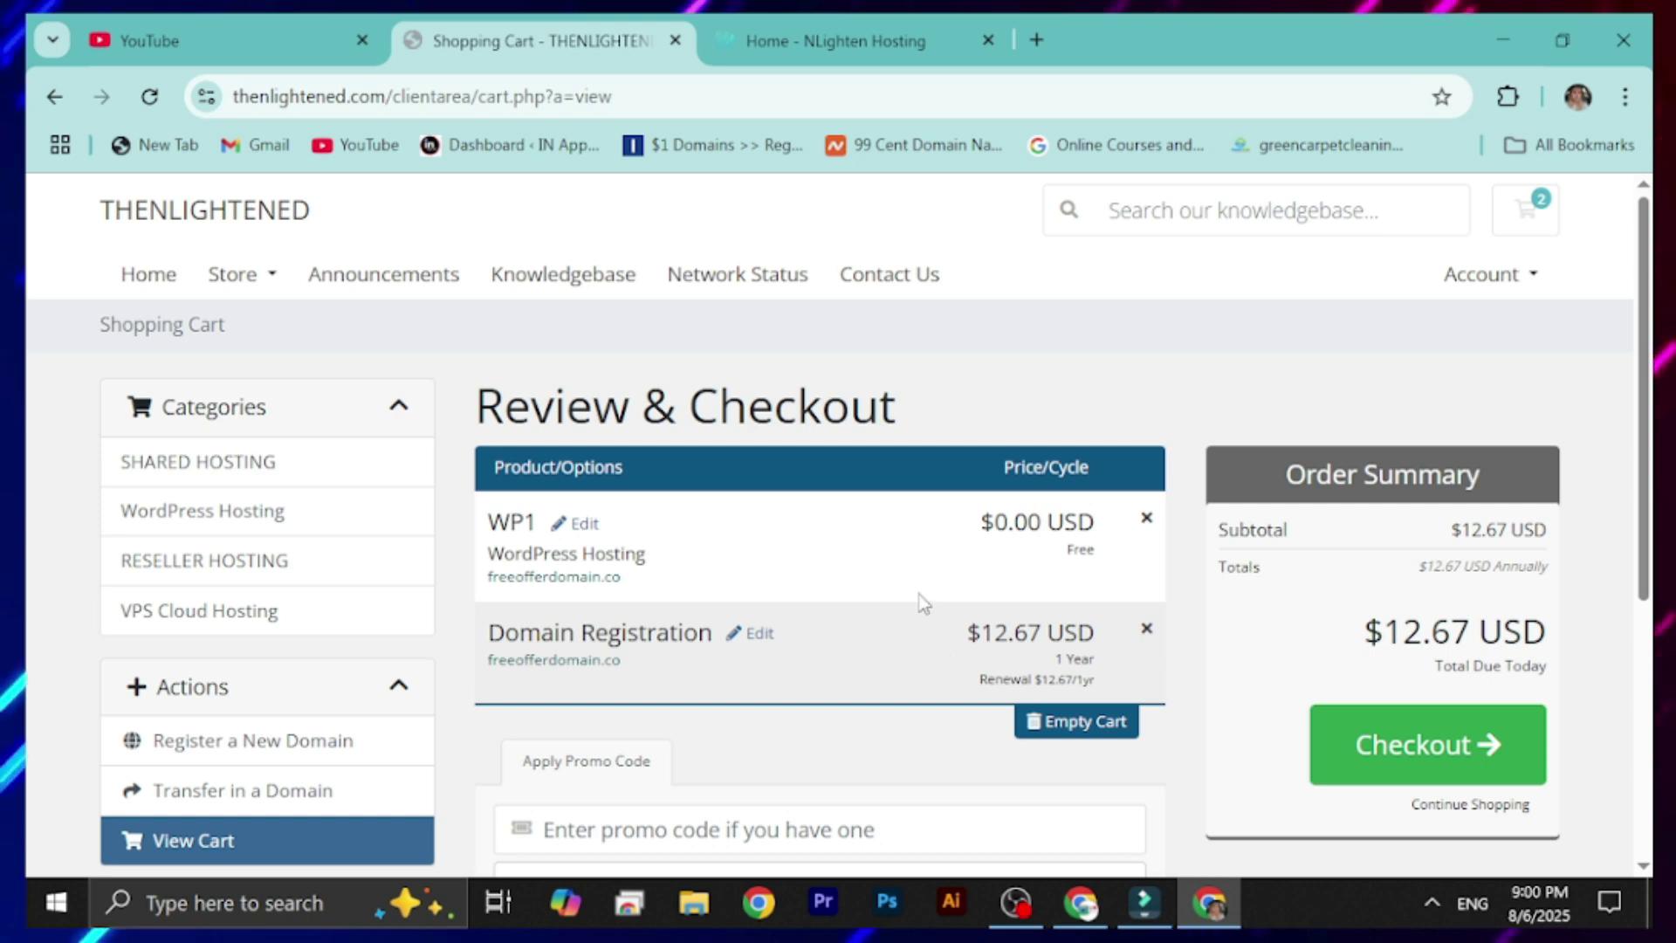
{"action": "scroll", "coordinate": [1049, 656], "scroll_direction": "down", "scroll_amount": 2}
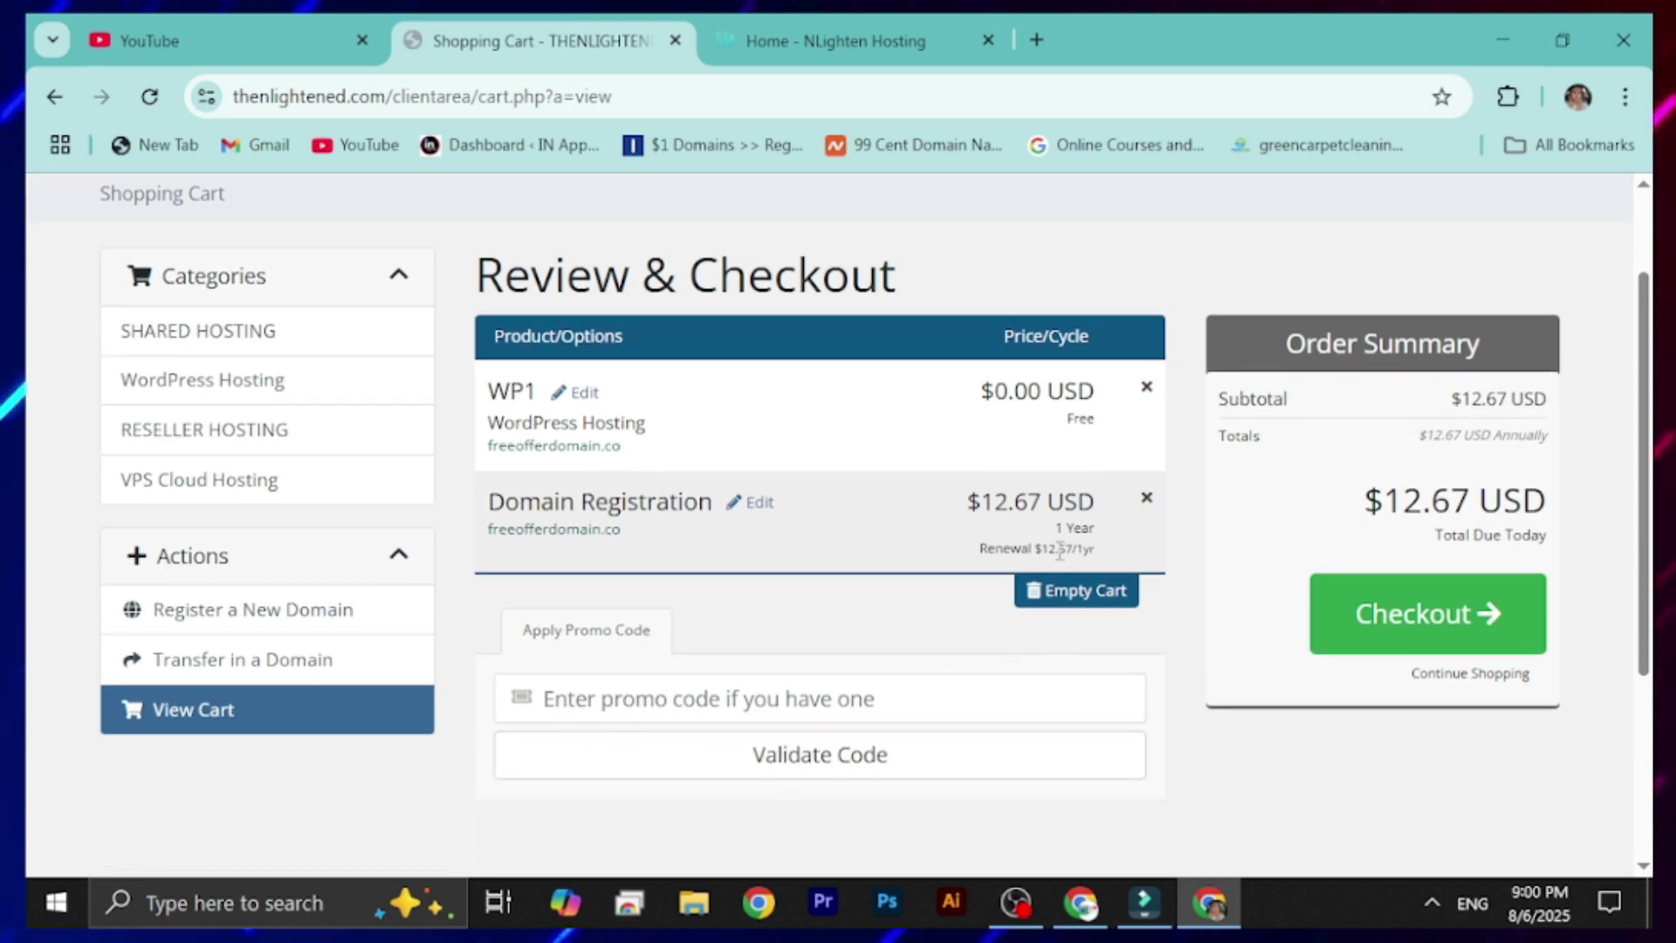
{"action": "left_click_drag", "start_coordinate": [1355, 515], "coordinate": [1545, 506]}
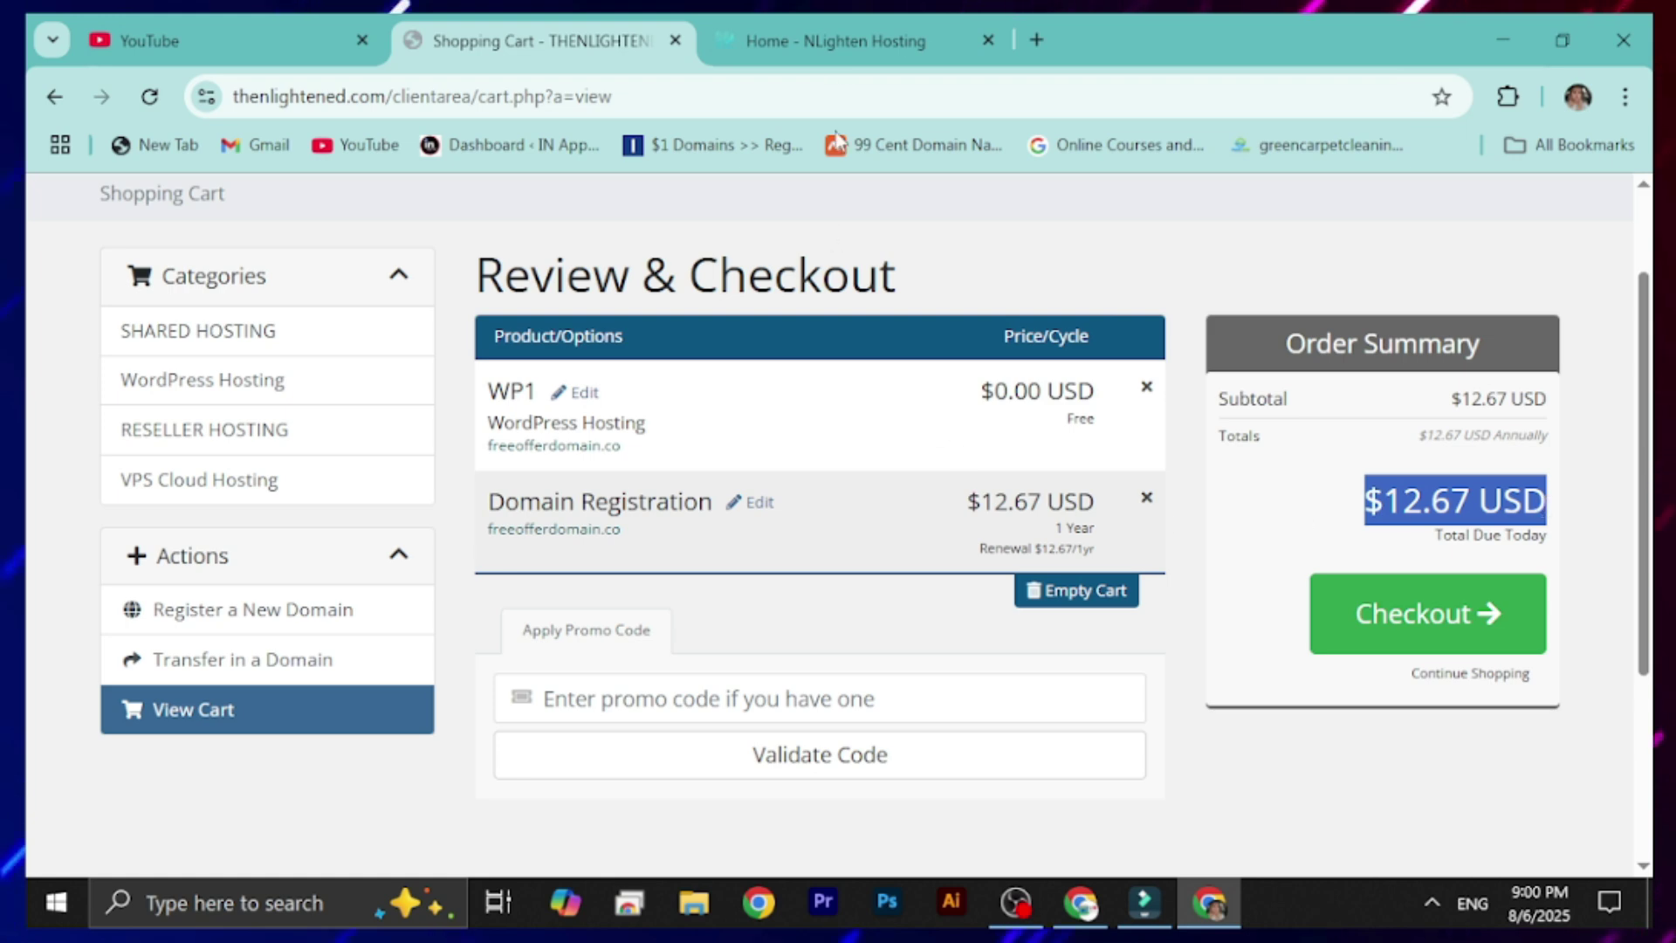
Step: Copy promo code ANIGIFT from the home page and validate it in the cart's promo field
{"action": "left_click", "coordinate": [816, 46]}
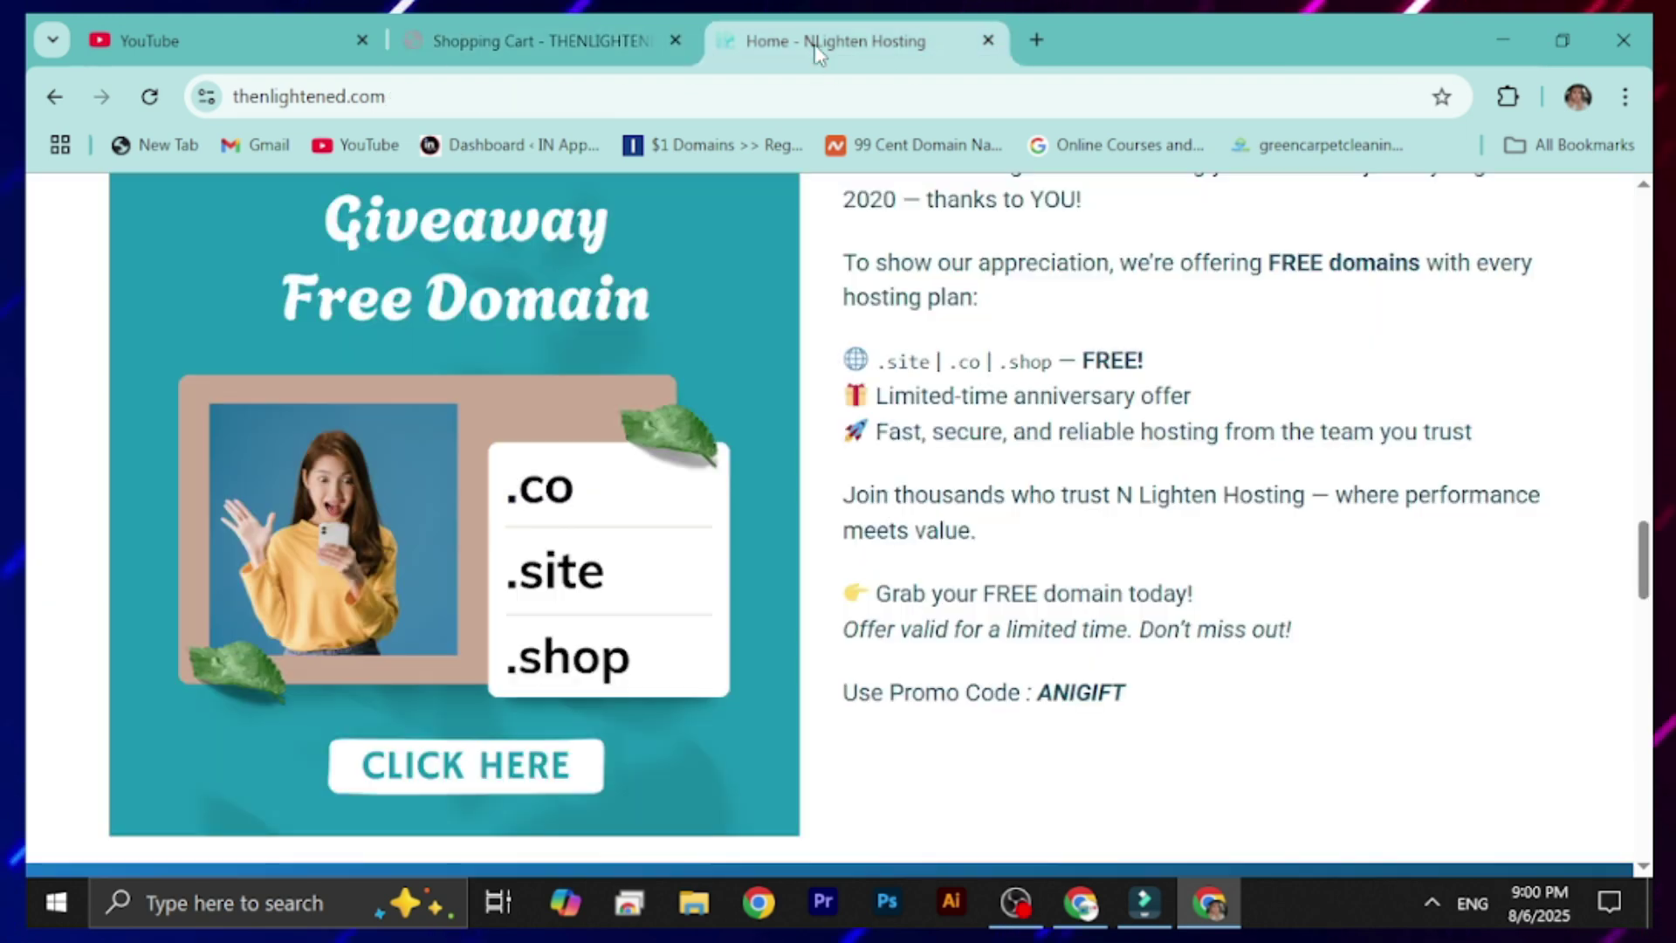
{"action": "double_click", "coordinate": [1043, 693]}
{"action": "right_click", "coordinate": [1092, 694]}
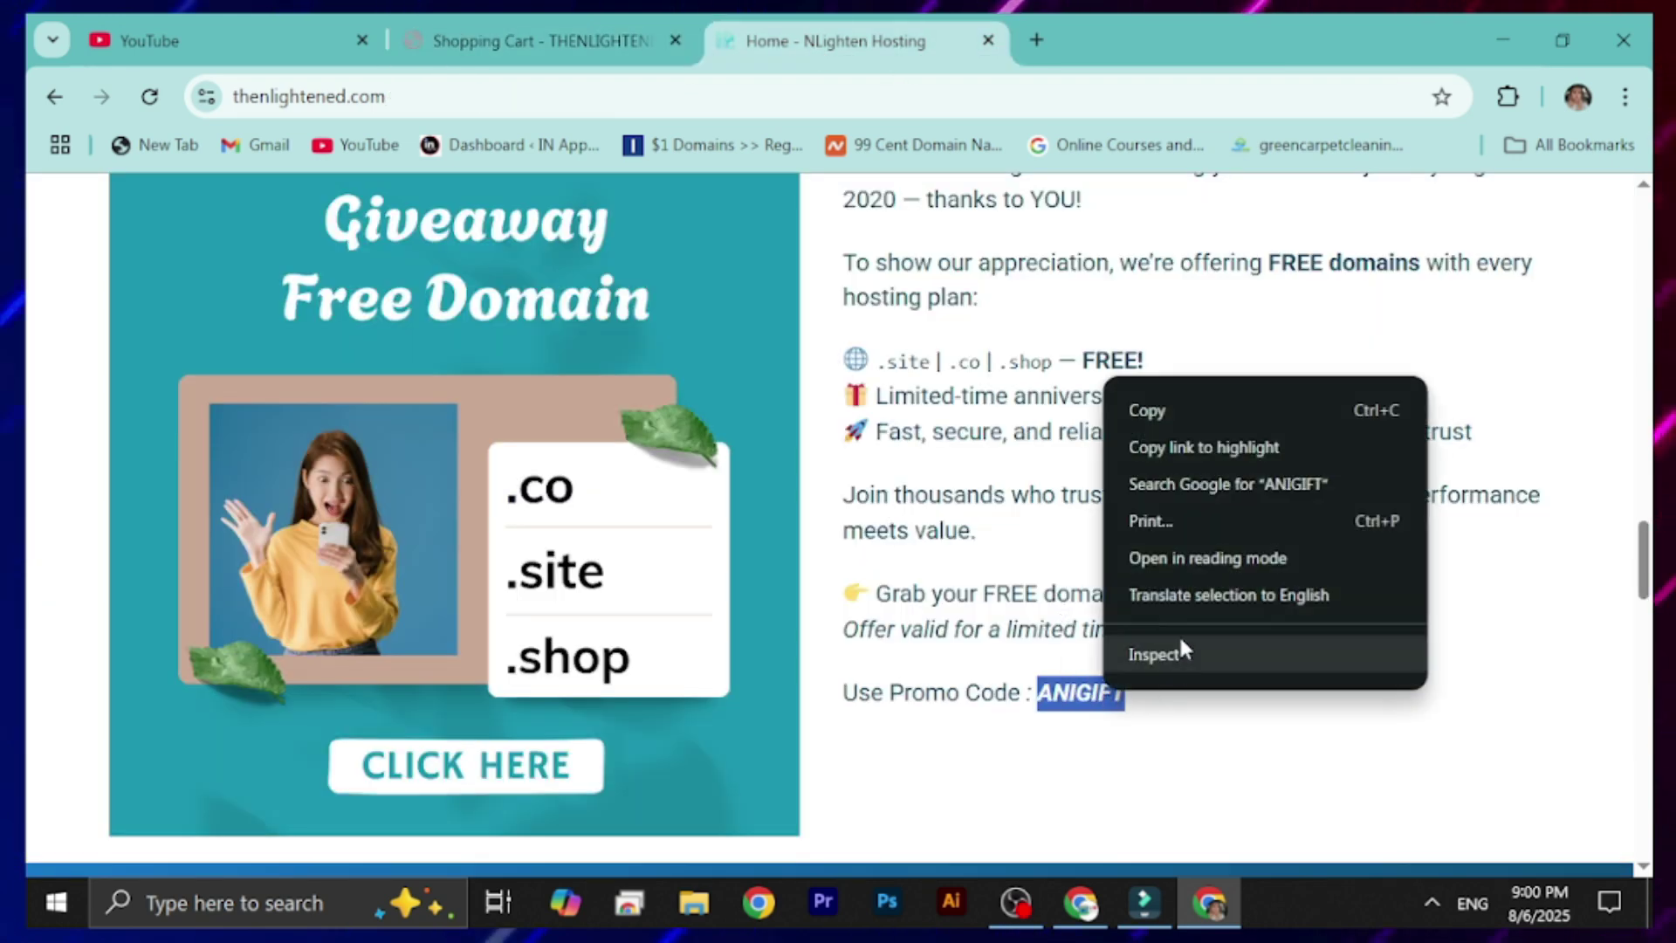
{"action": "left_click", "coordinate": [1175, 415]}
{"action": "left_click", "coordinate": [635, 48]}
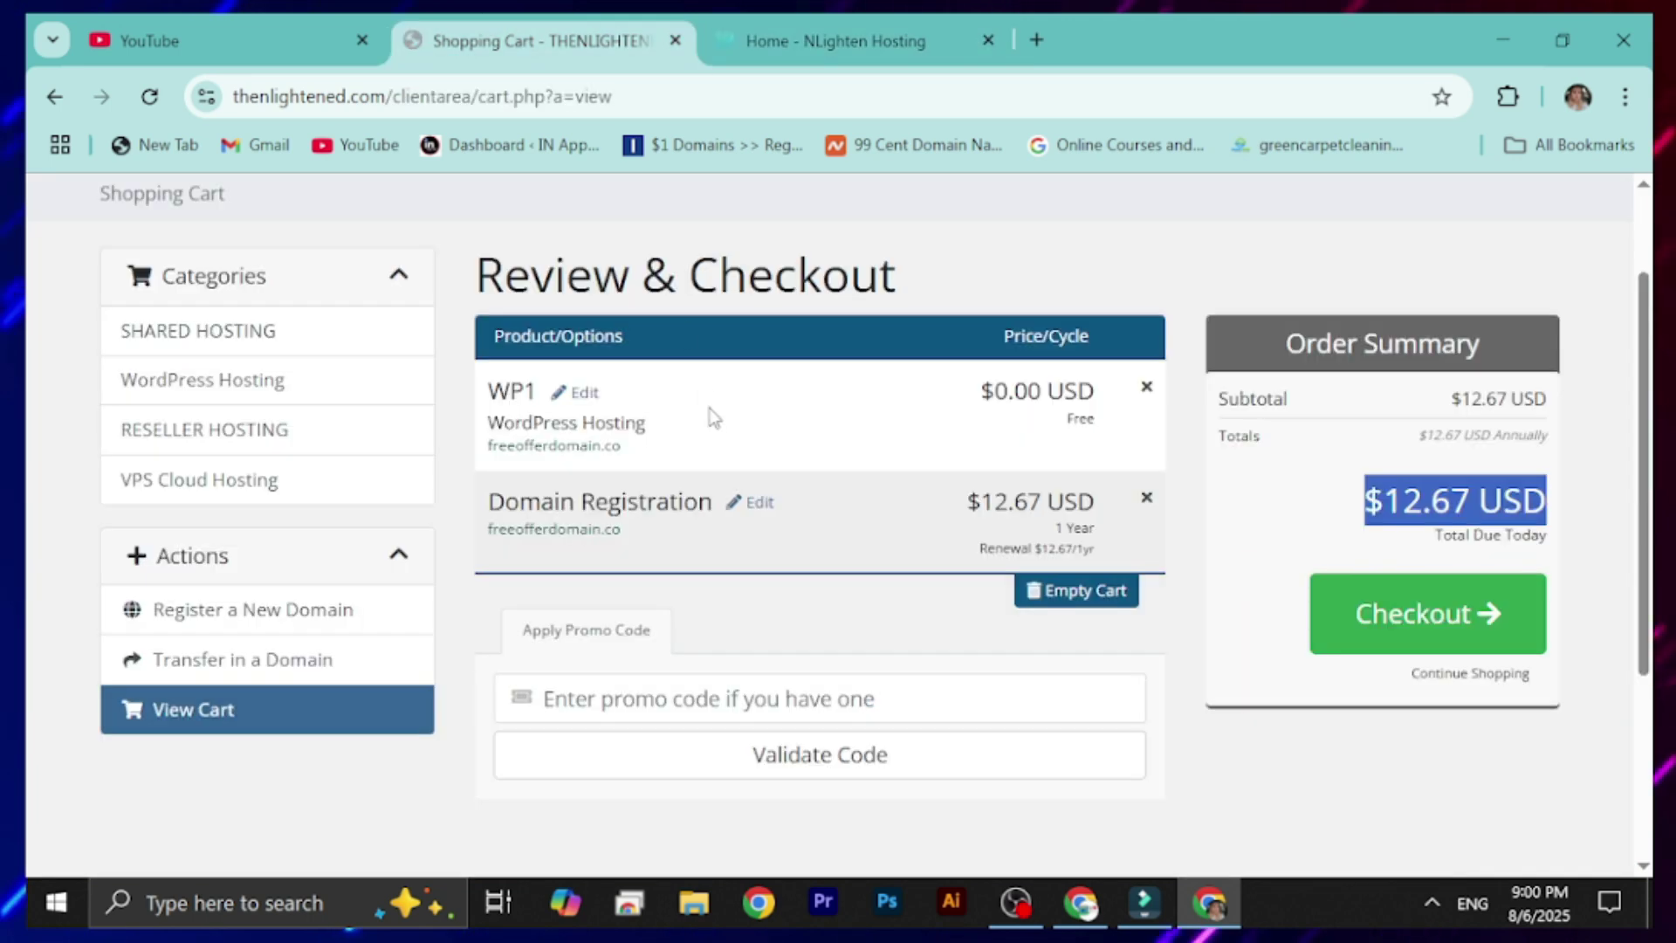
{"action": "right_click", "coordinate": [611, 699]}
{"action": "left_click", "coordinate": [685, 400]}
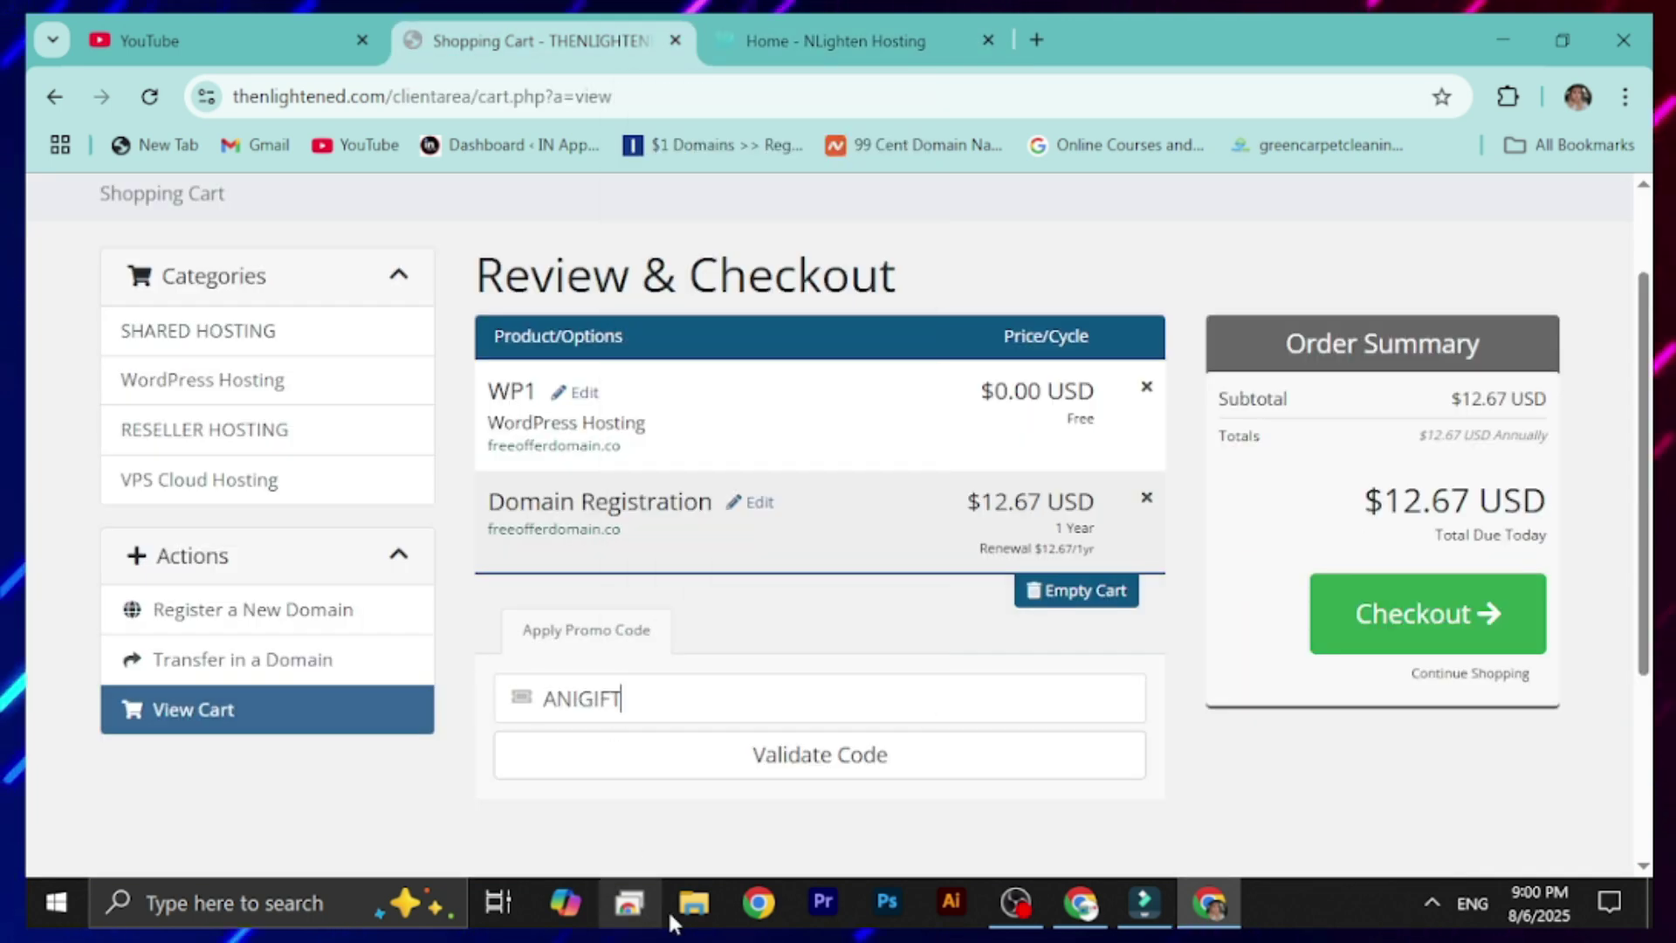
{"action": "left_click", "coordinate": [646, 768]}
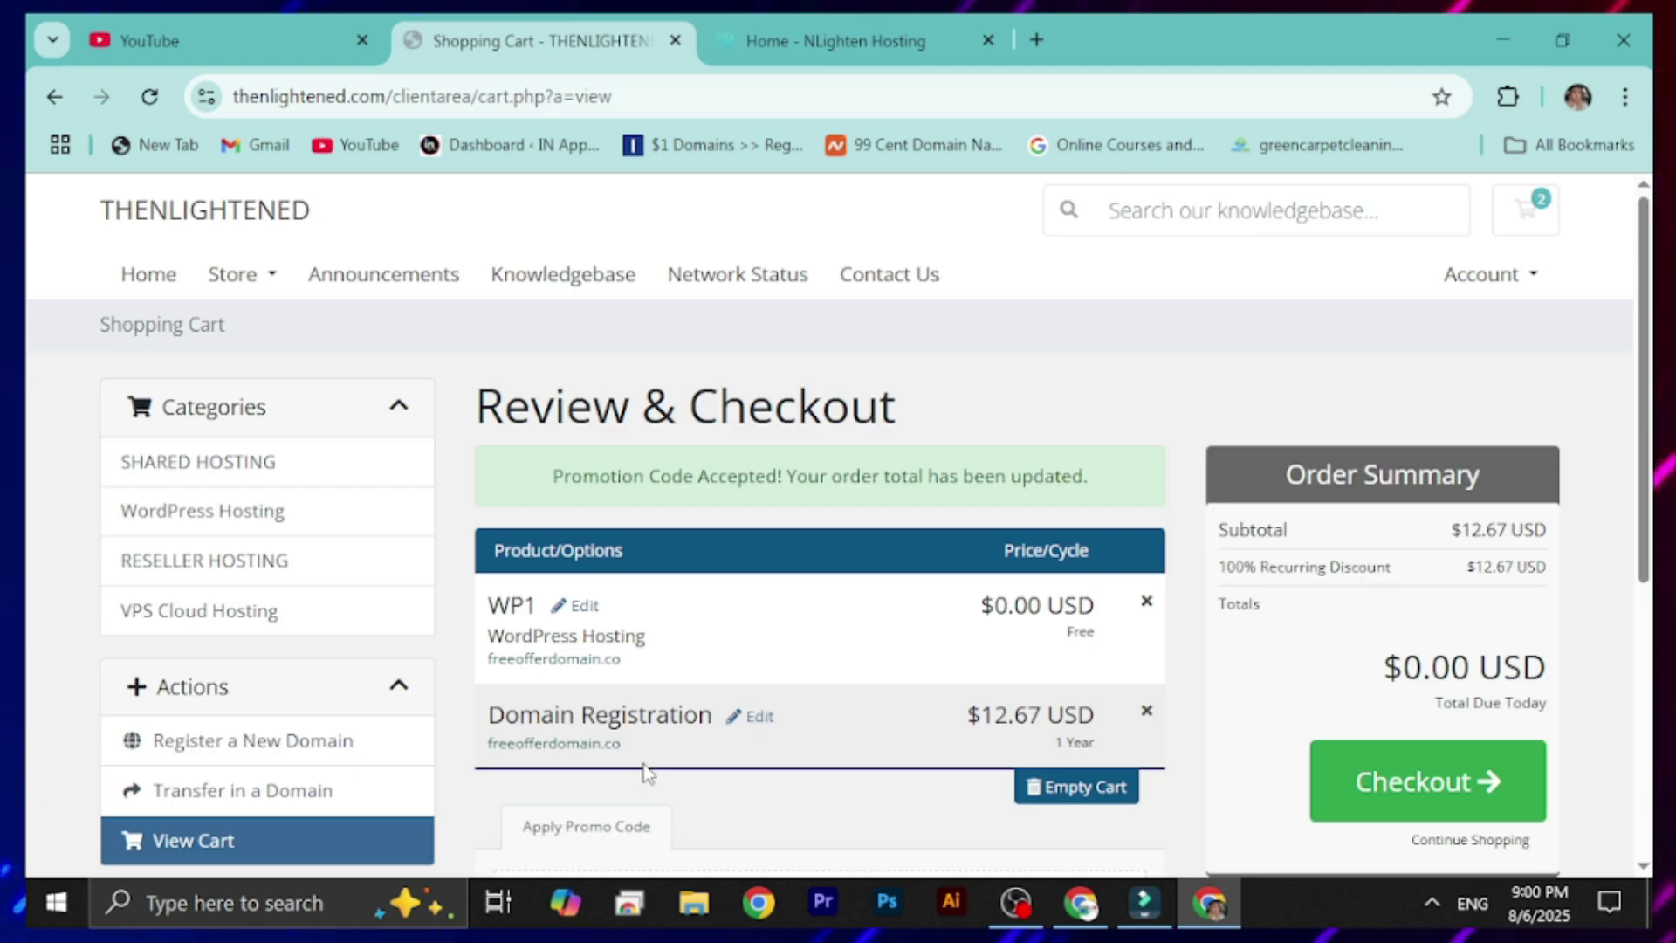
Step: Confirm the $0.00 USD total due and proceed to checkout
{"action": "scroll", "coordinate": [1403, 644], "scroll_direction": "down", "scroll_amount": 5}
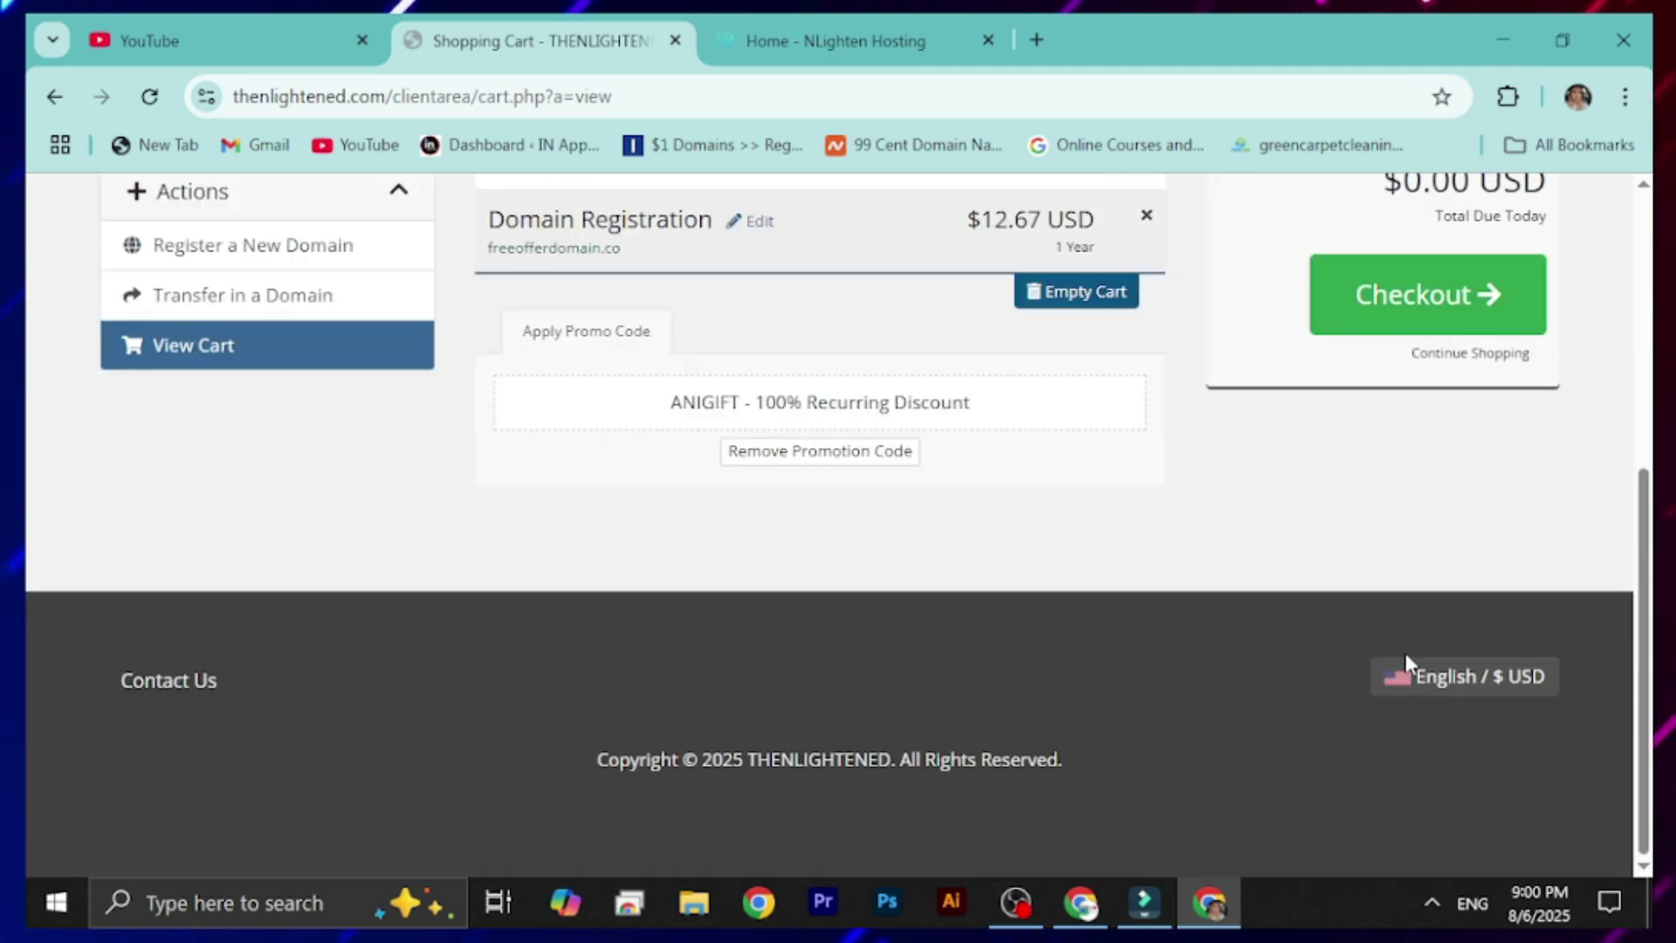
{"action": "scroll", "coordinate": [1410, 703], "scroll_direction": "up", "scroll_amount": 3}
{"action": "scroll", "coordinate": [1393, 774], "scroll_direction": "down", "scroll_amount": 1}
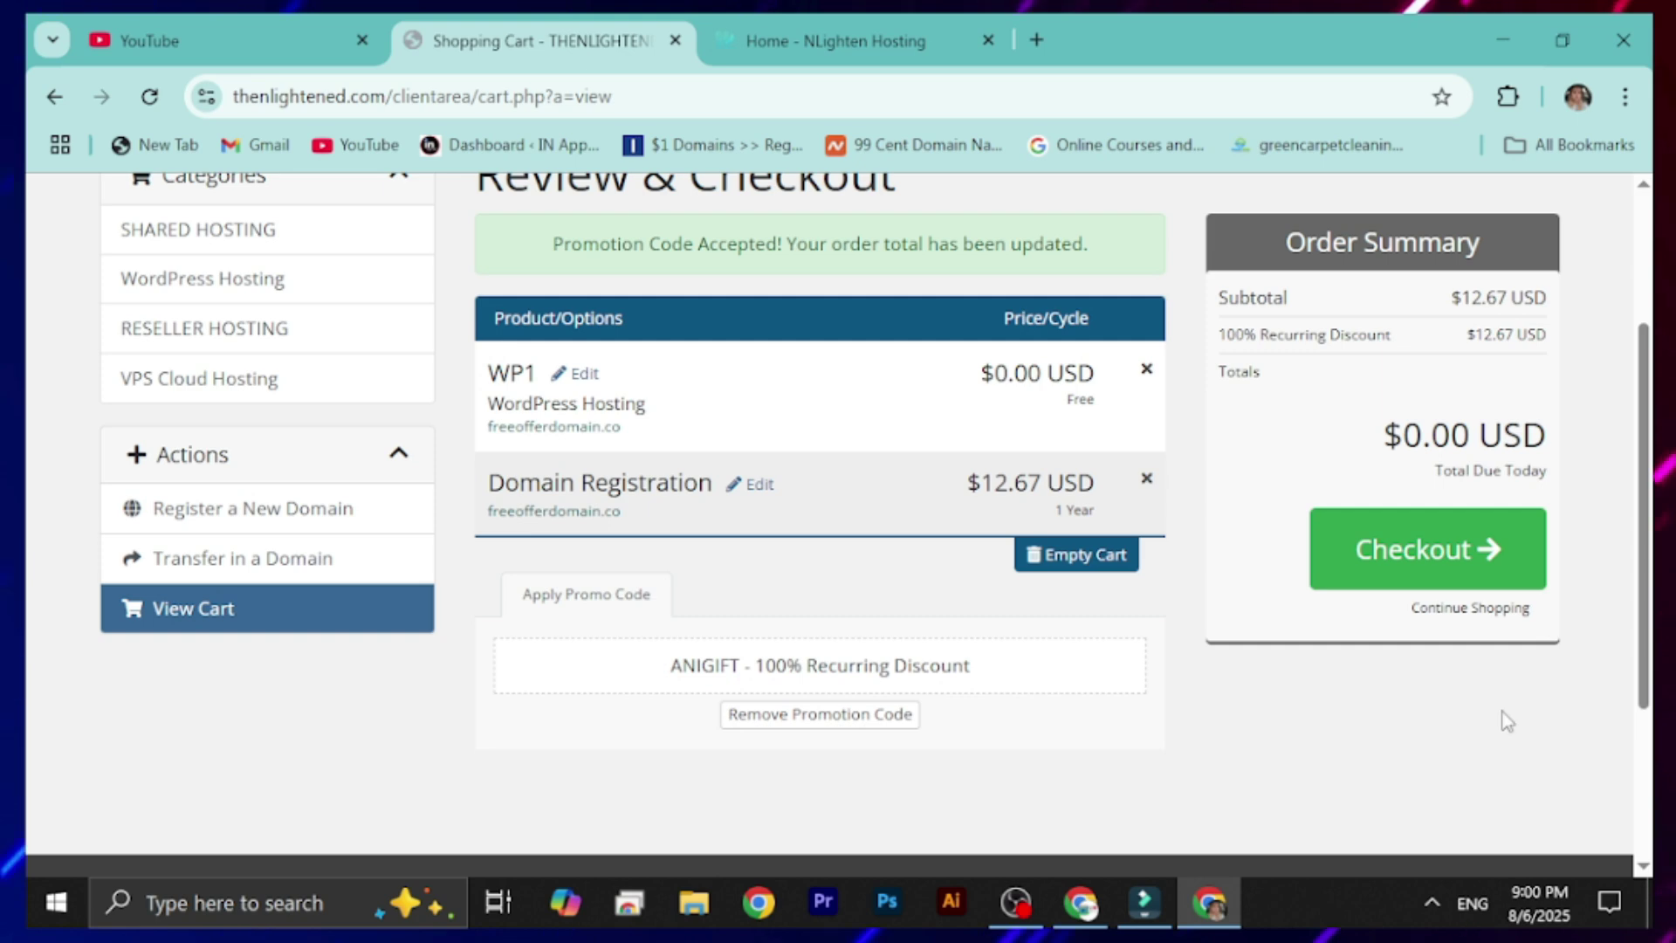
{"action": "left_click", "coordinate": [1475, 550]}
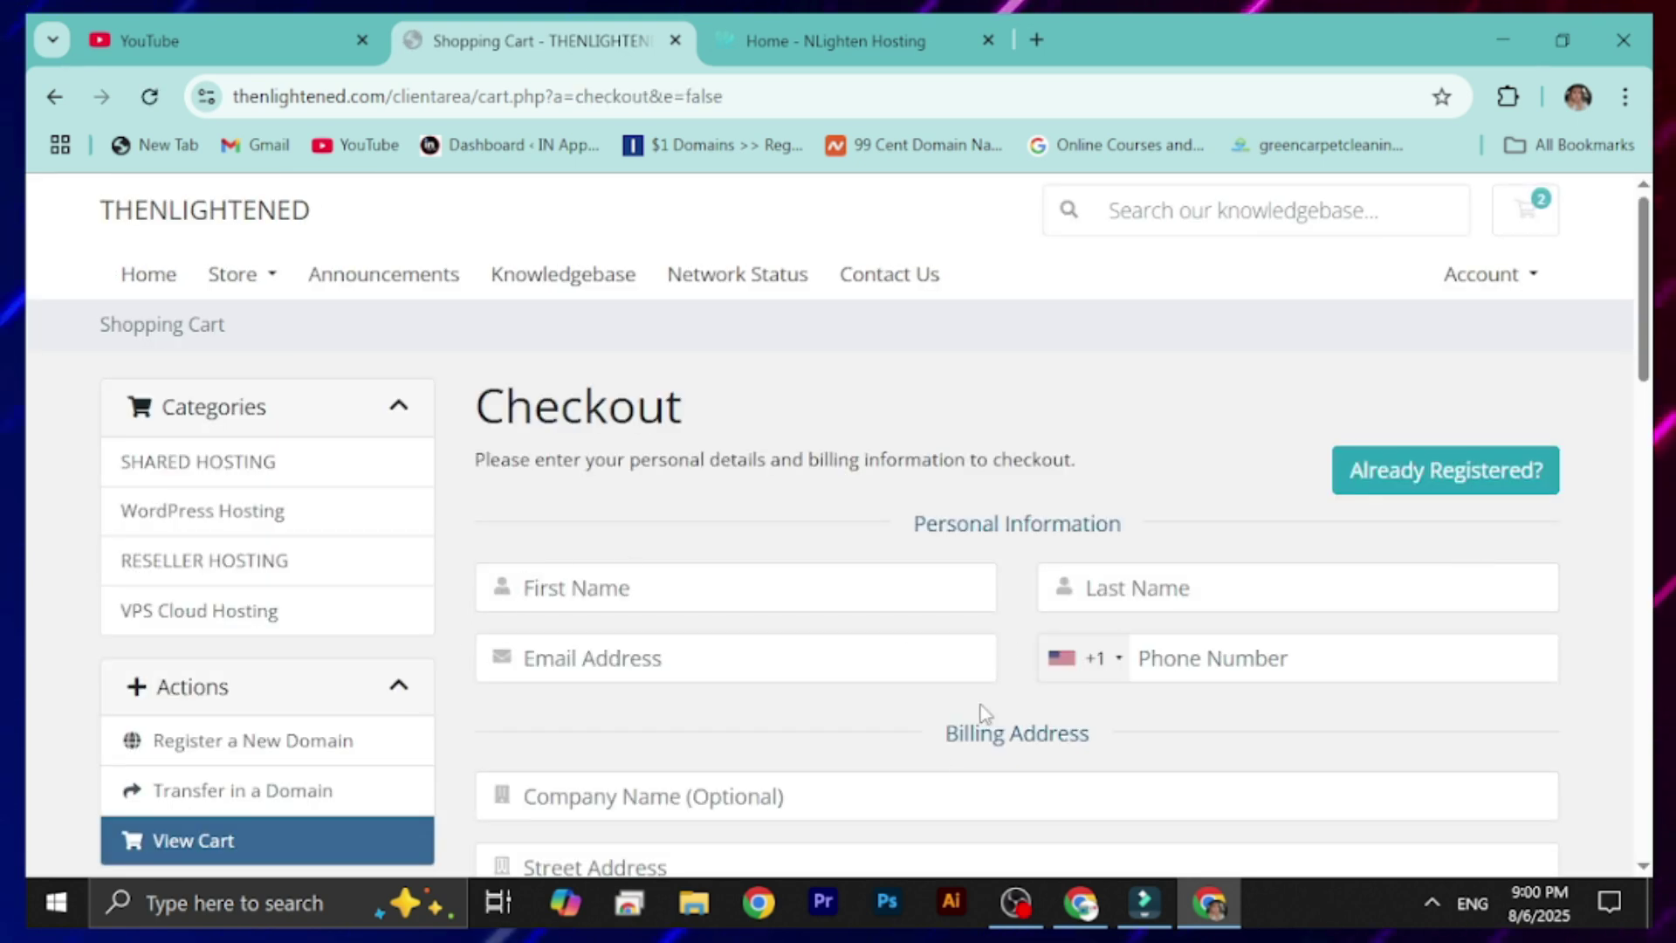
Step: Review the checkout form with the generated account password and submit the $0.00 order
{"action": "scroll", "coordinate": [924, 654], "scroll_direction": "down", "scroll_amount": 2}
{"action": "scroll", "coordinate": [925, 654], "scroll_direction": "down", "scroll_amount": 10}
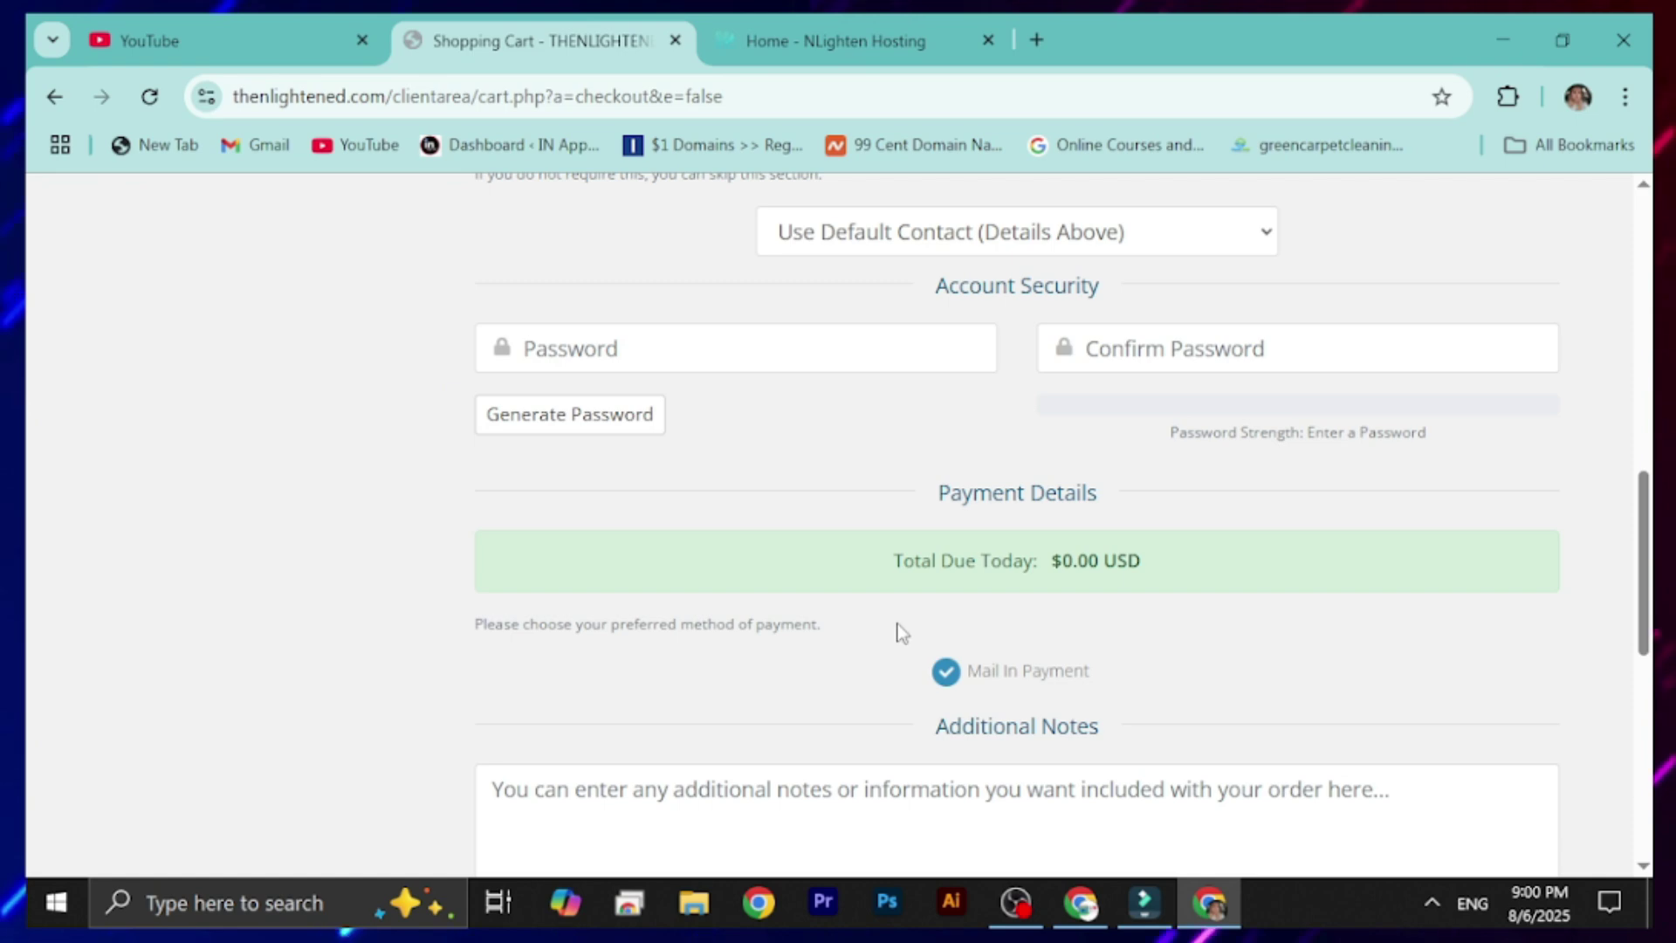
{"action": "scroll", "coordinate": [905, 621], "scroll_direction": "down", "scroll_amount": 5}
{"action": "scroll", "coordinate": [794, 524], "scroll_direction": "up", "scroll_amount": 5}
{"action": "scroll", "coordinate": [902, 528], "scroll_direction": "down", "scroll_amount": 7}
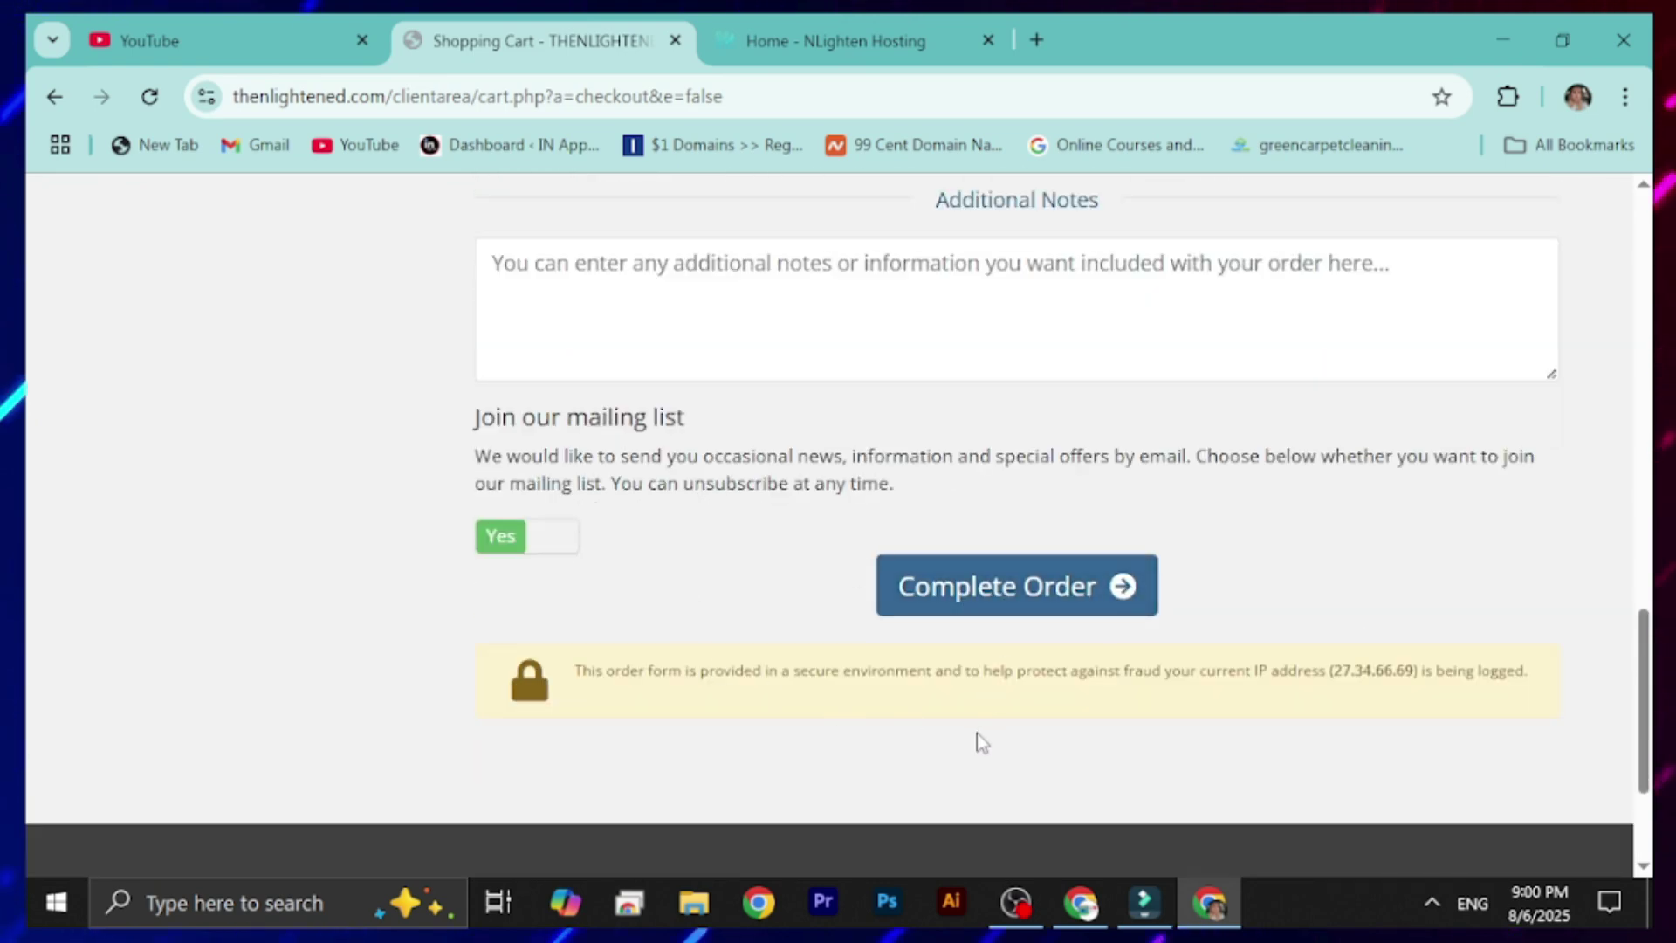
{"action": "scroll", "coordinate": [981, 740], "scroll_direction": "up", "scroll_amount": 5}
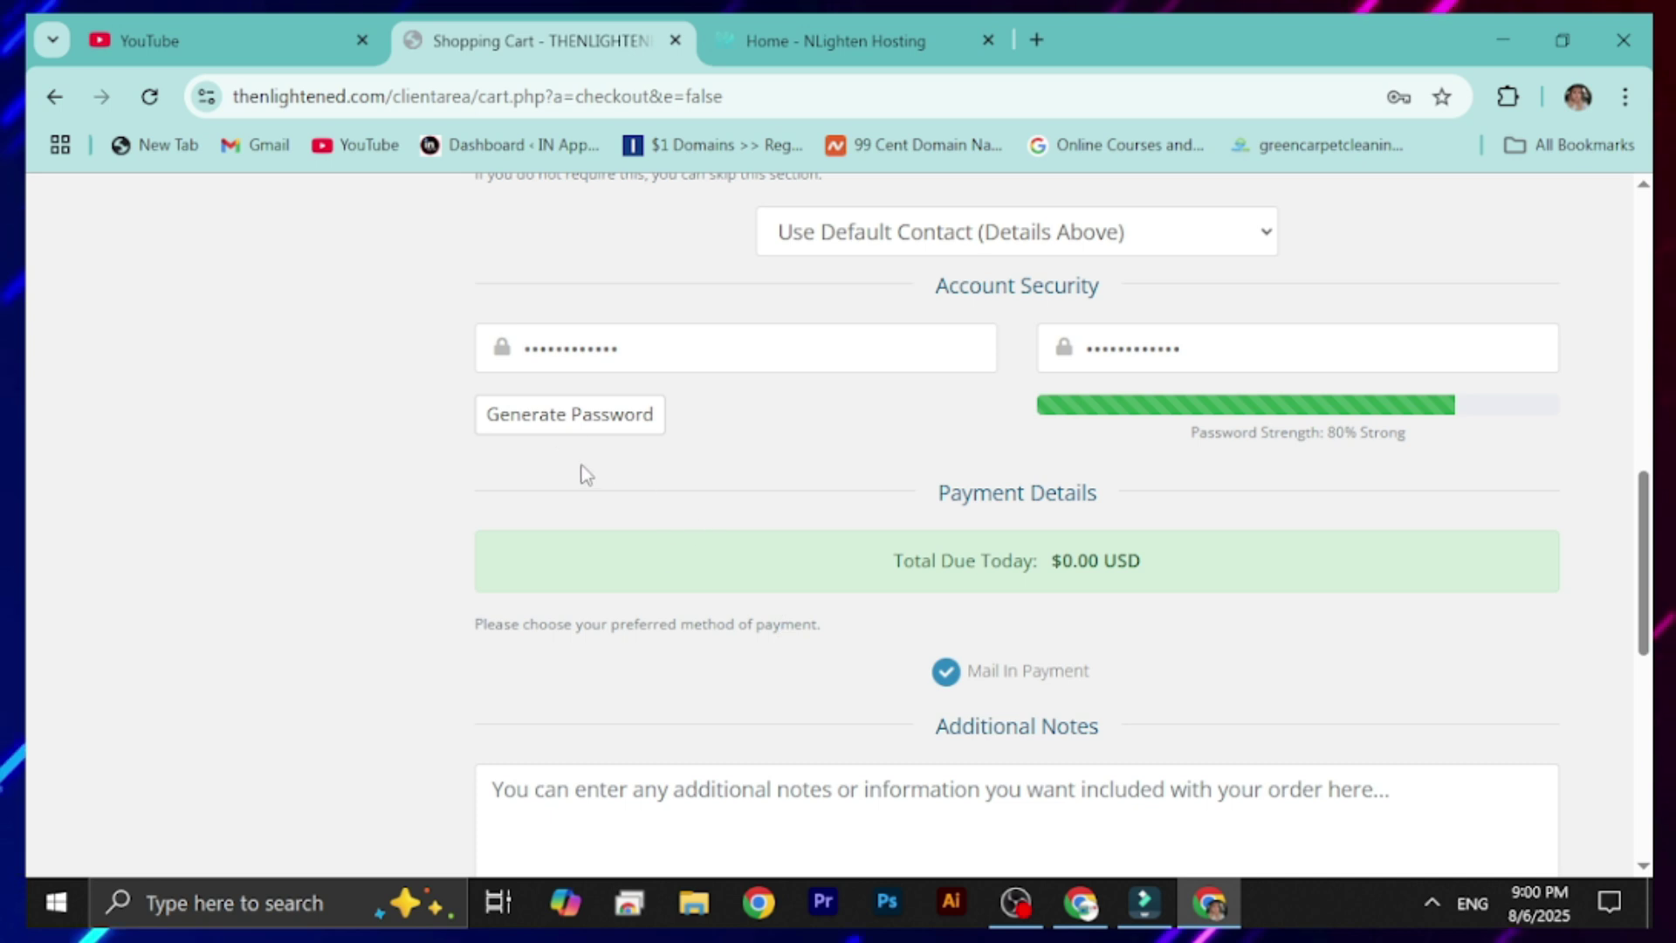
{"action": "scroll", "coordinate": [707, 472], "scroll_direction": "down", "scroll_amount": 5}
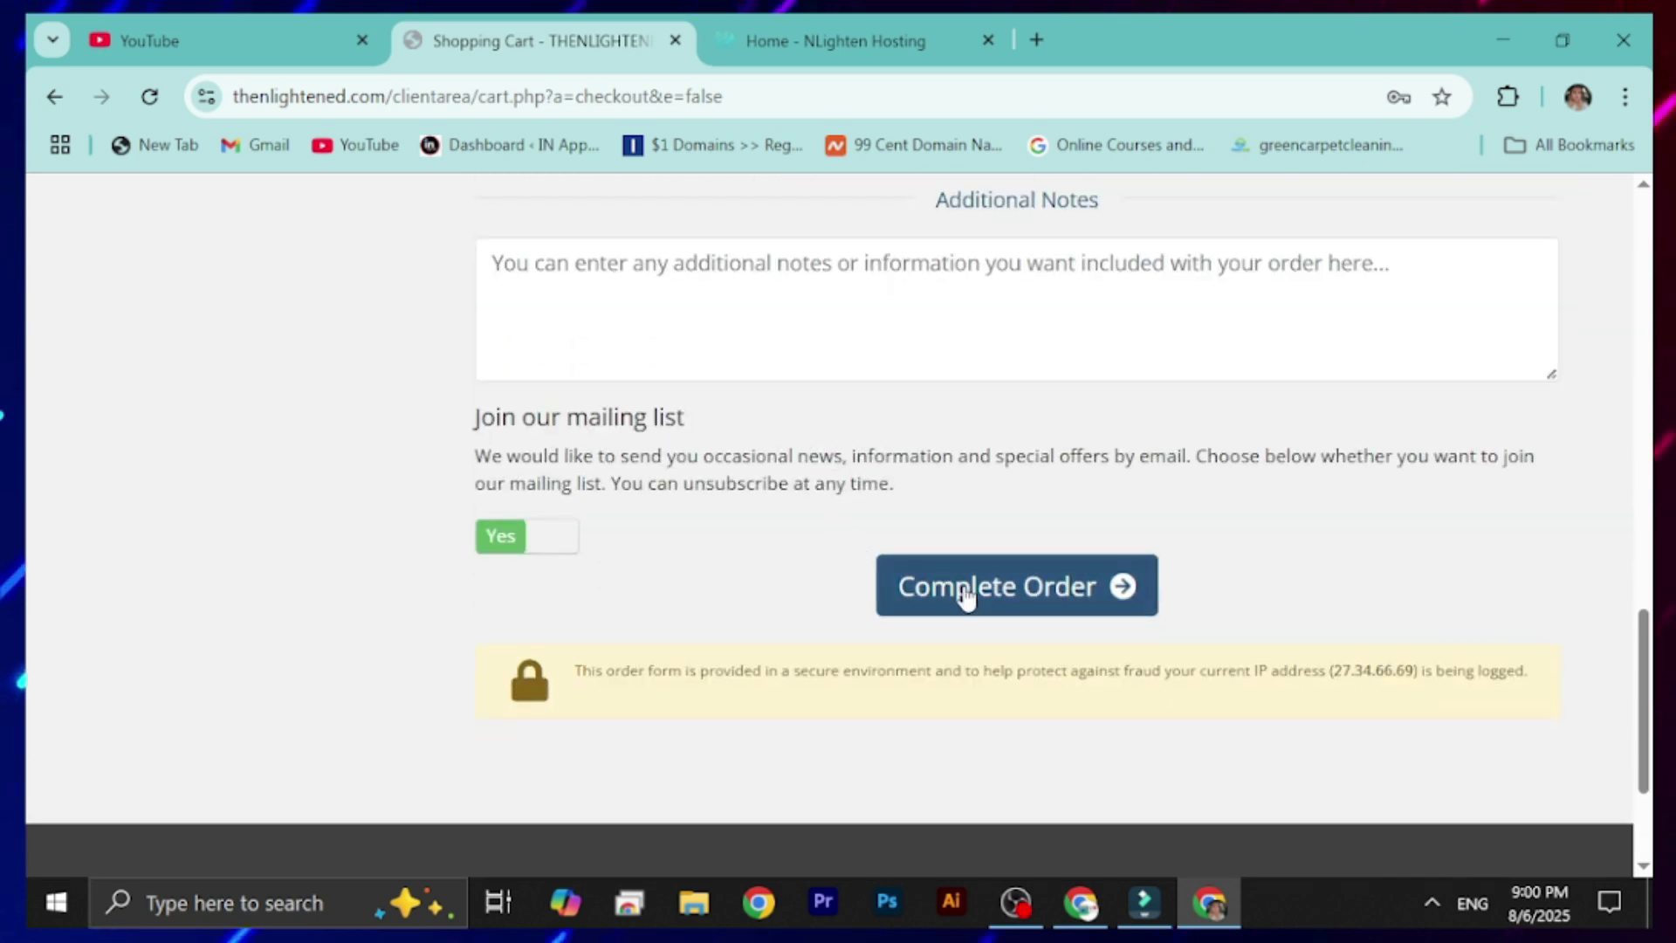
{"action": "left_click", "coordinate": [966, 597]}
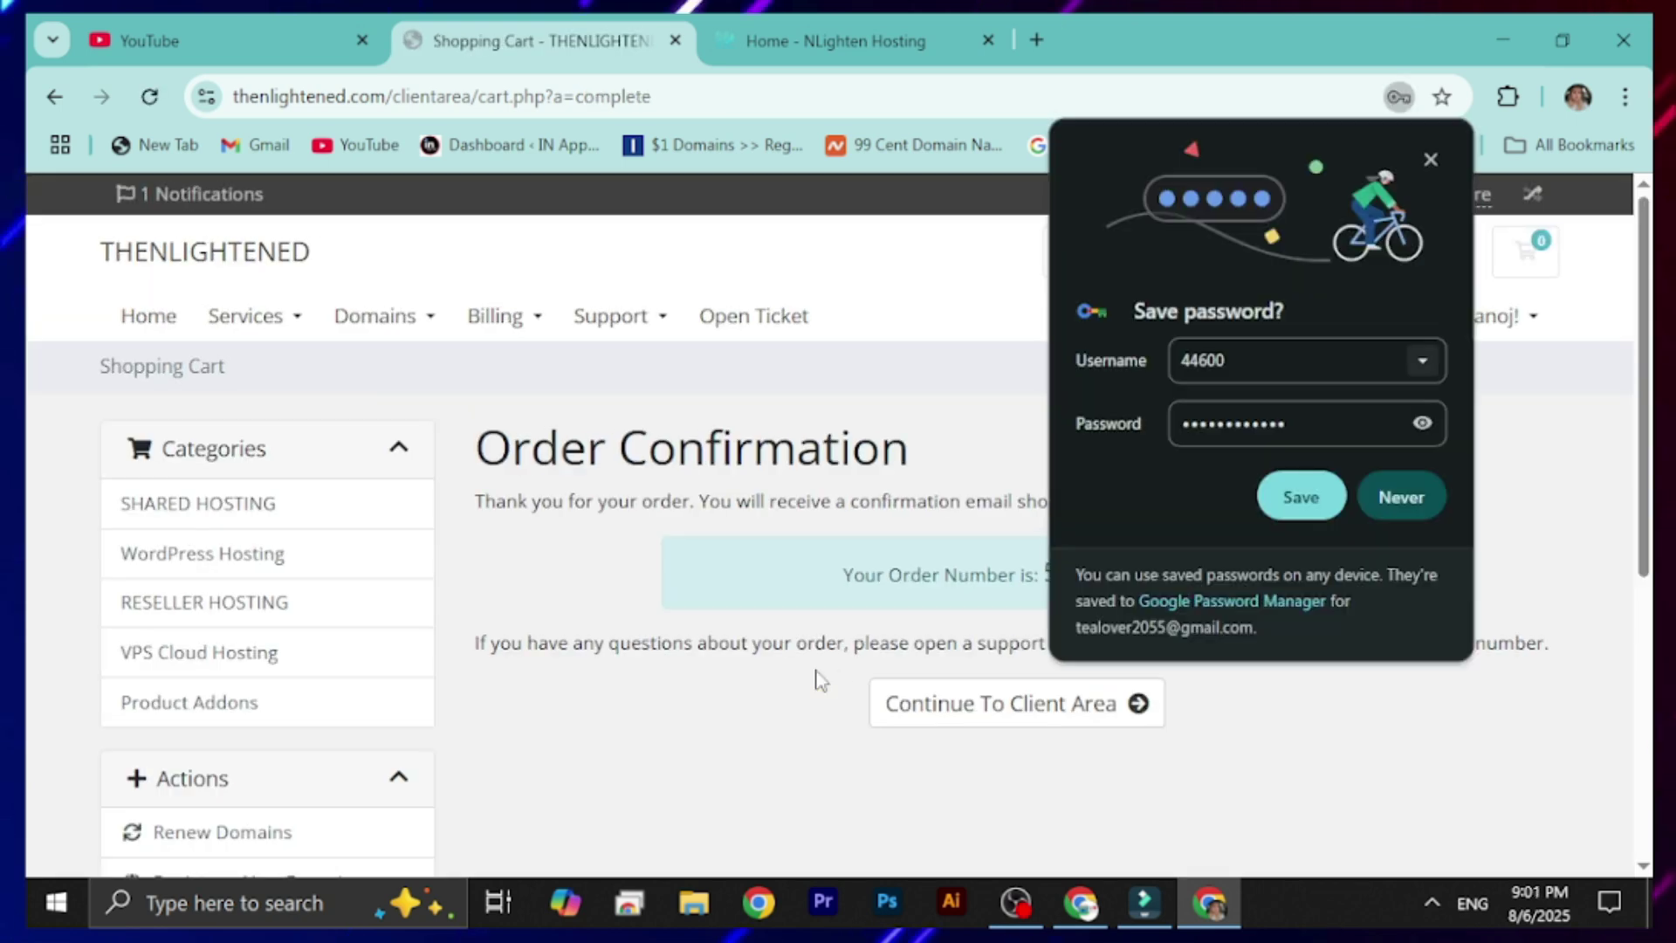
Step: Save the login in Chrome and continue from the order confirmation to the Client Area
{"action": "left_click", "coordinate": [1312, 494]}
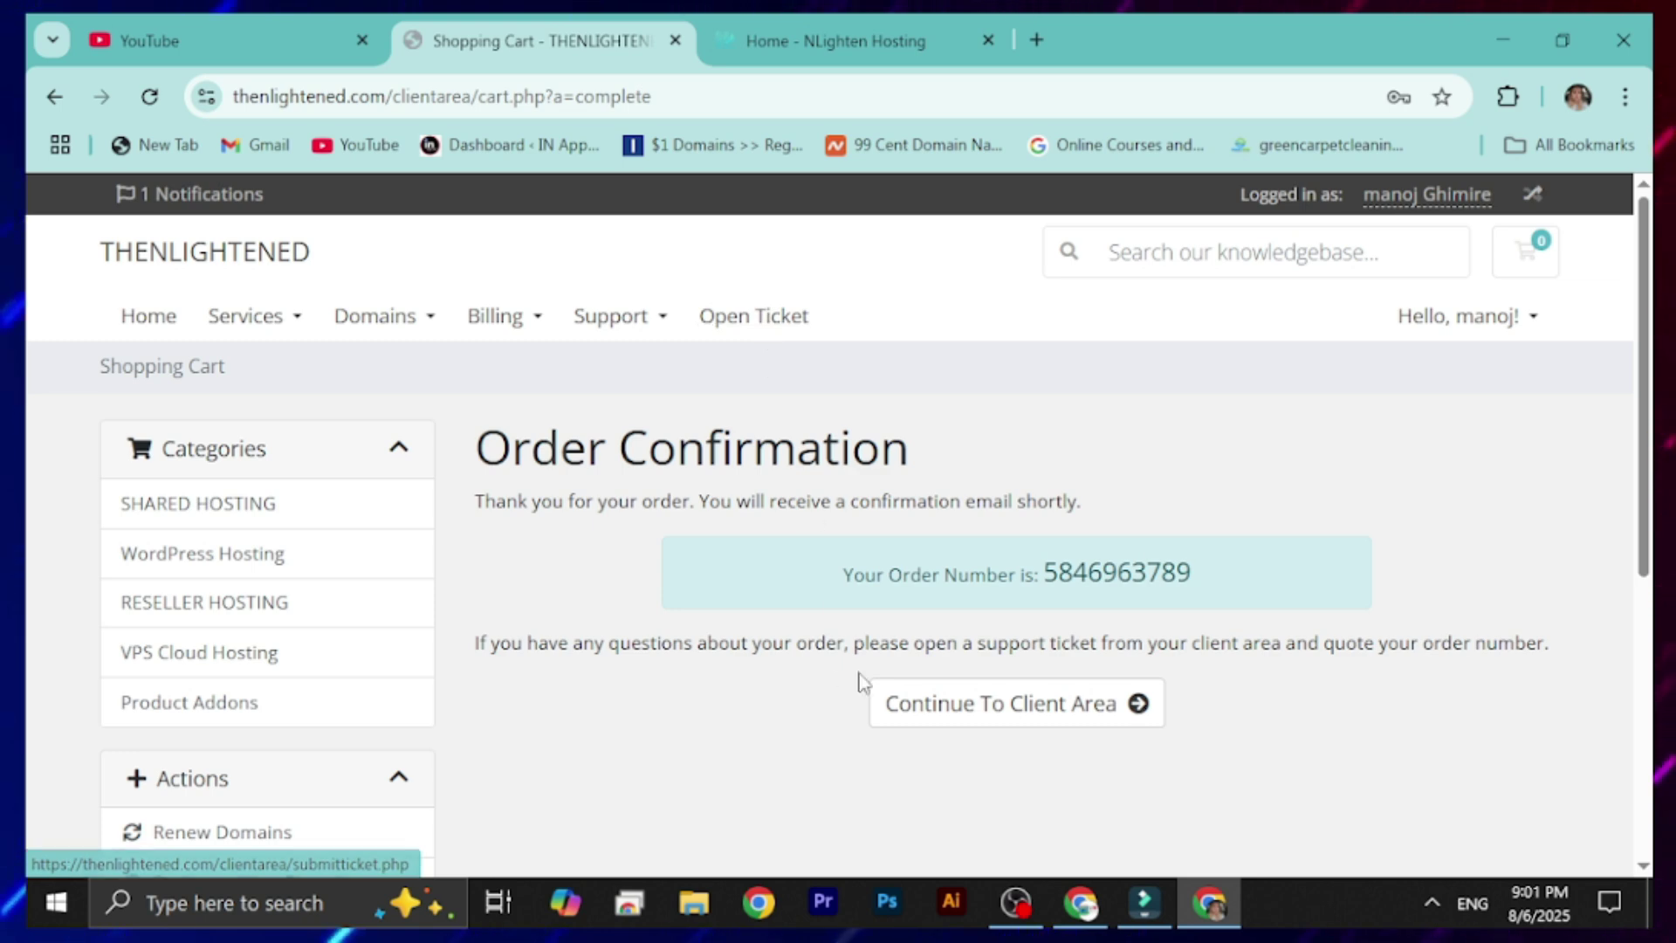
{"action": "left_click", "coordinate": [1051, 736]}
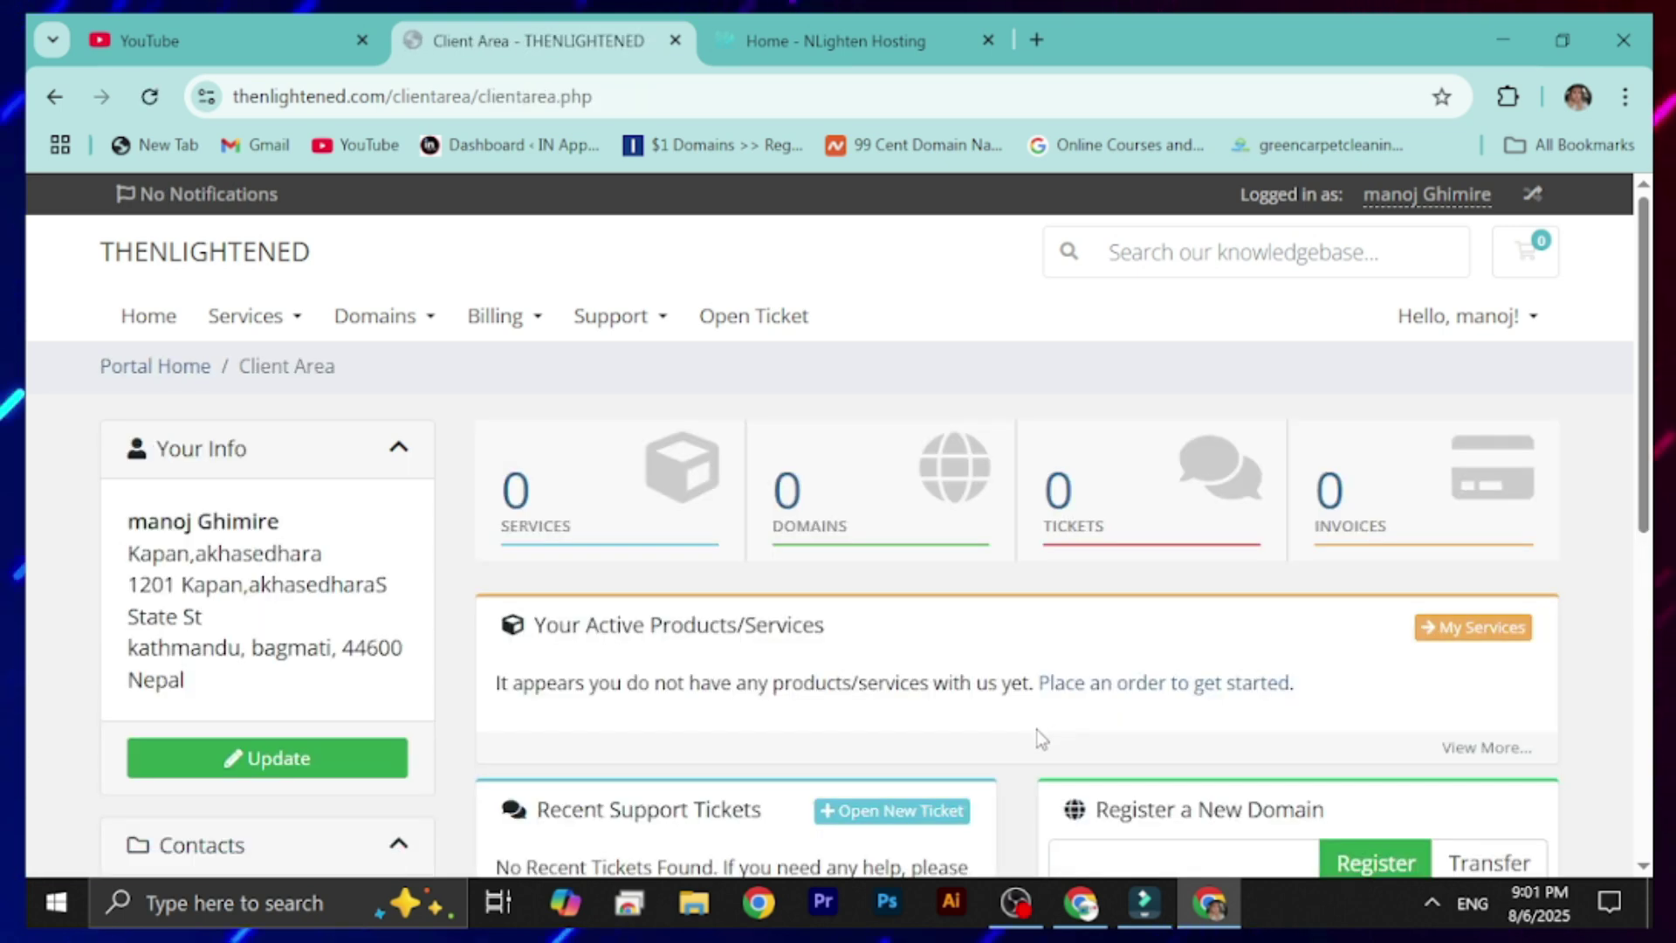
Step: Check the Services list, return to the dashboard and collapse the Your Info section
{"action": "left_click", "coordinate": [528, 499]}
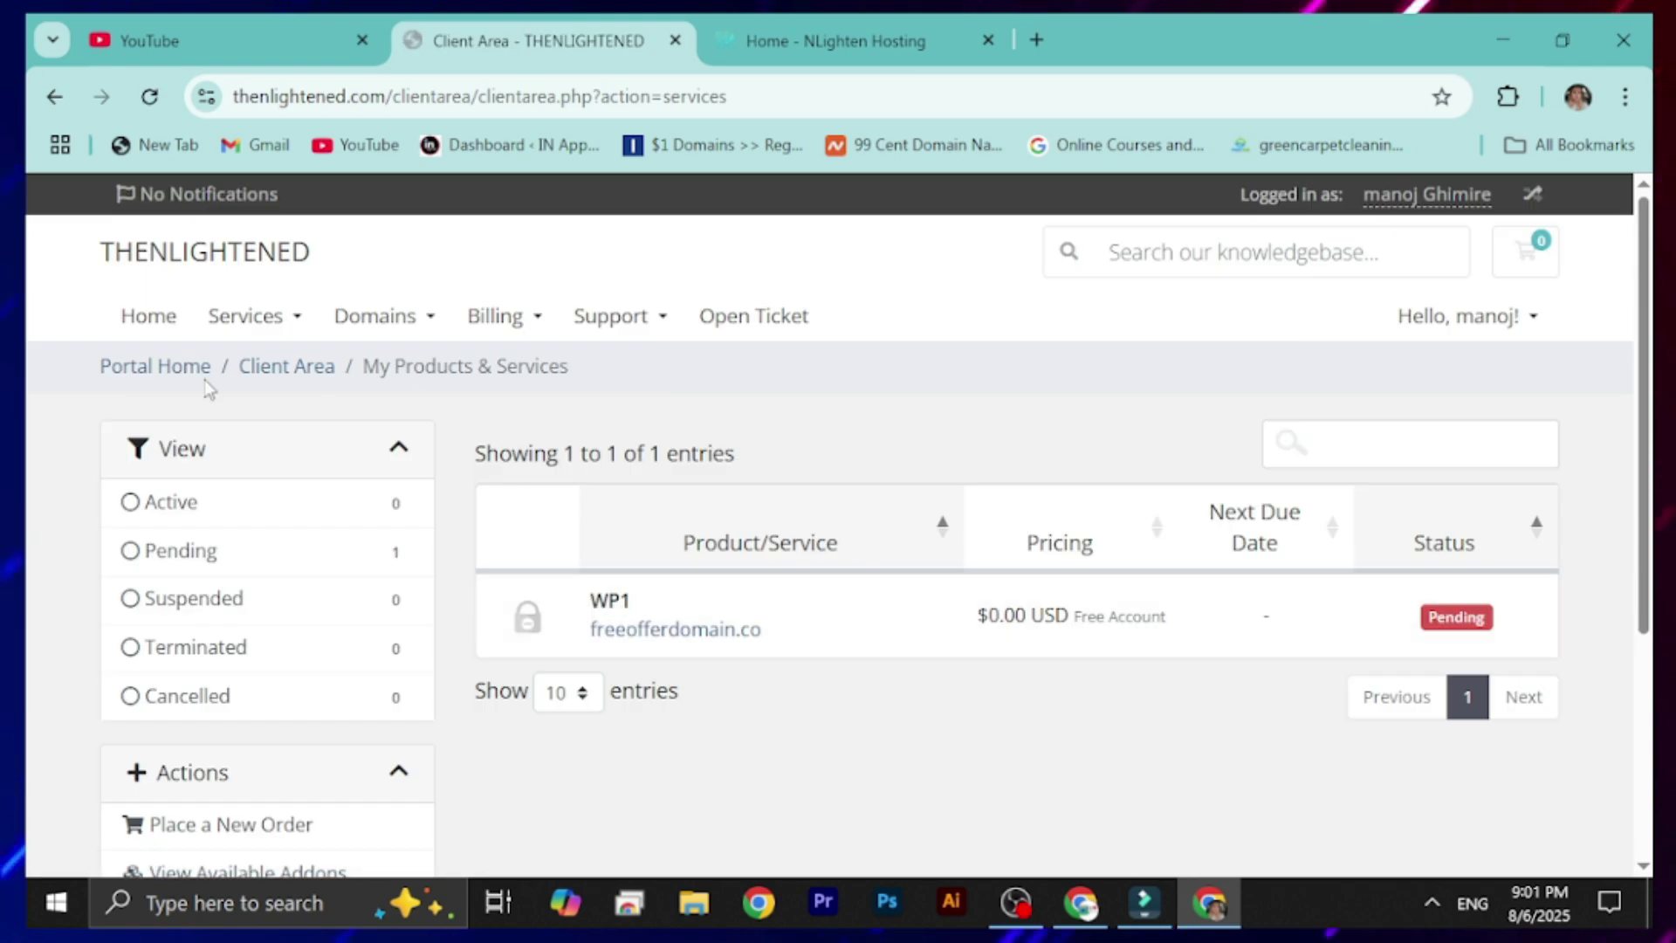
{"action": "left_click", "coordinate": [55, 97]}
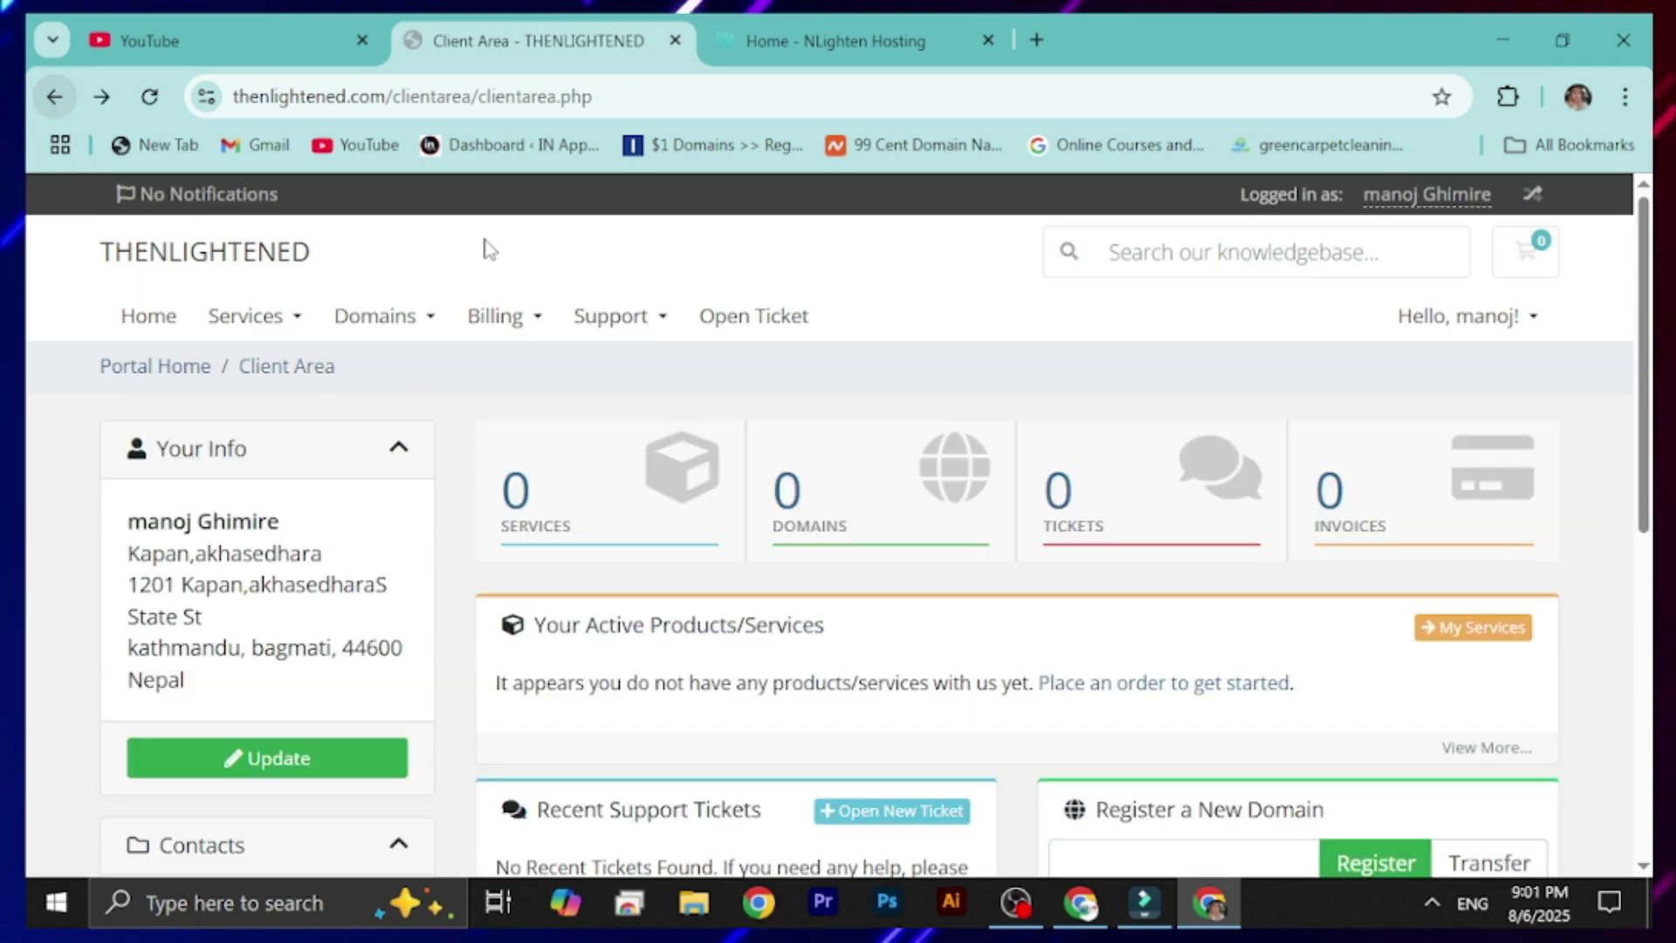
{"action": "left_click", "coordinate": [398, 447]}
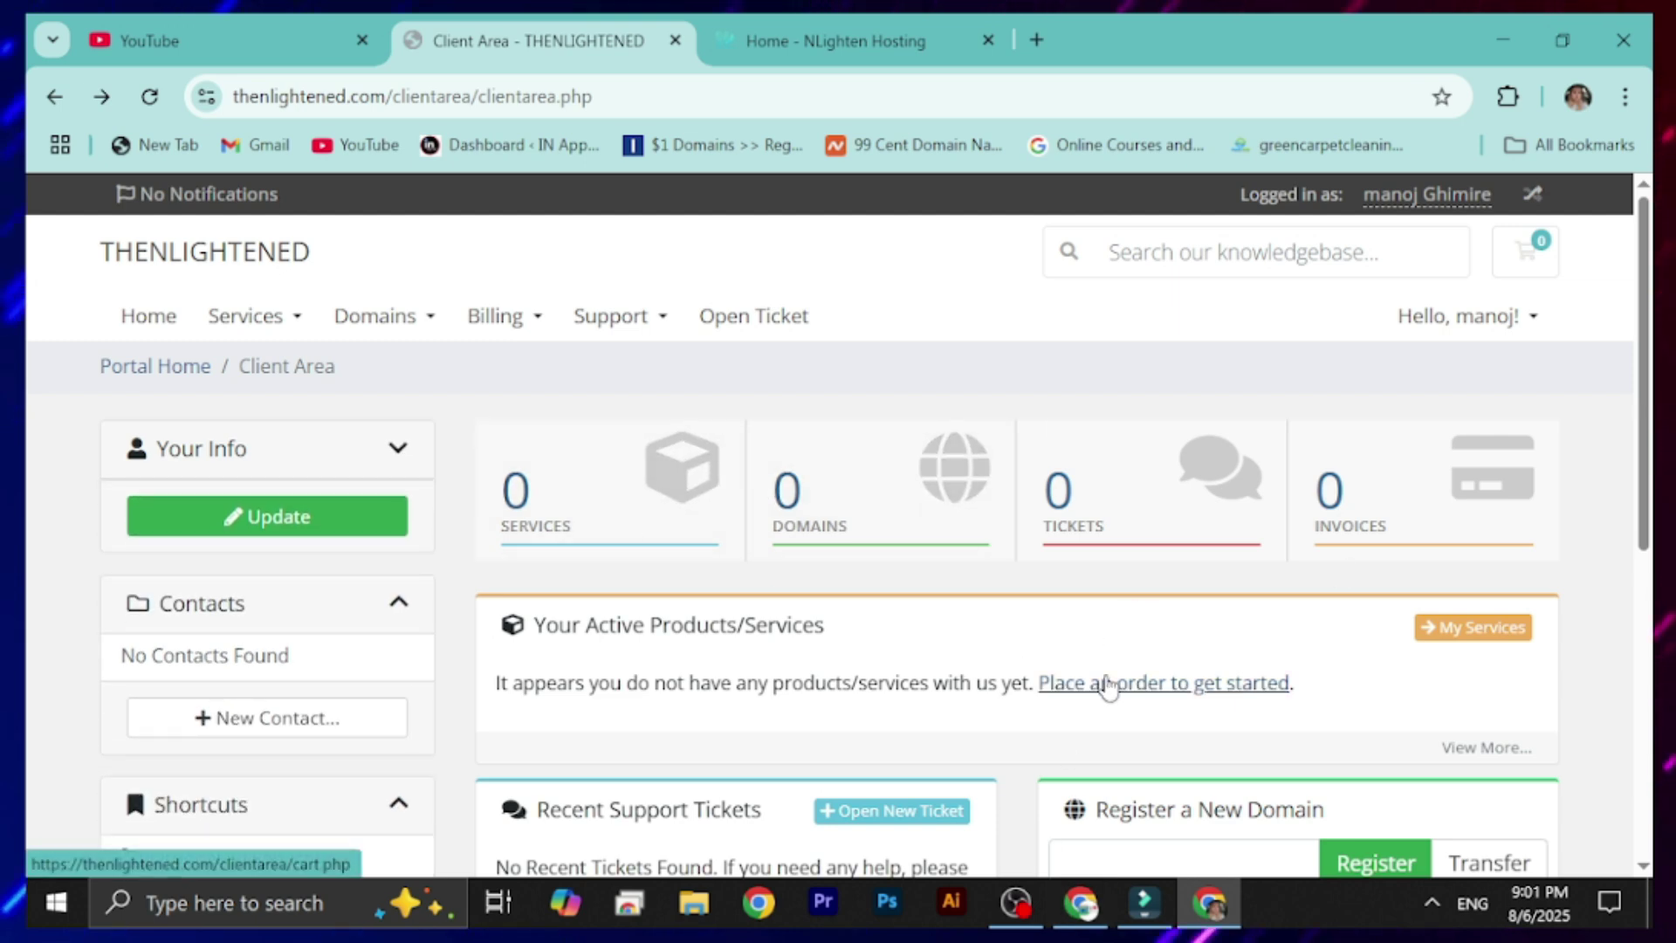
Step: Reload the dashboard until the new service and domain appear, then open My Domains
{"action": "key", "text": "alt+Tab"}
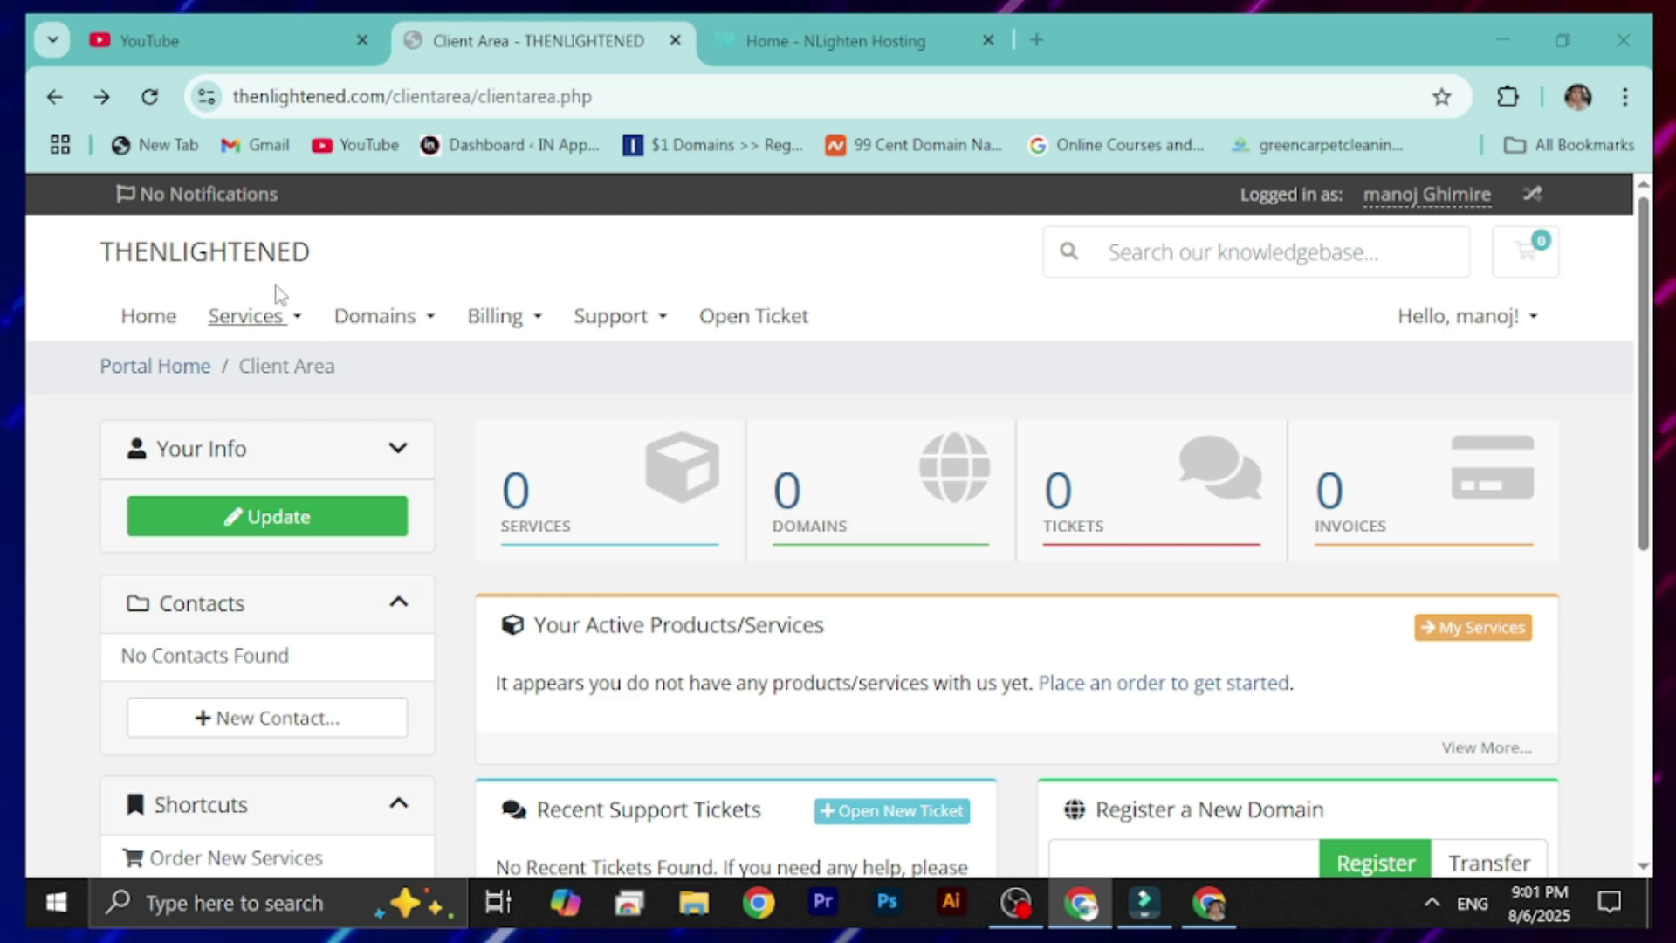
{"action": "left_click", "coordinate": [150, 96]}
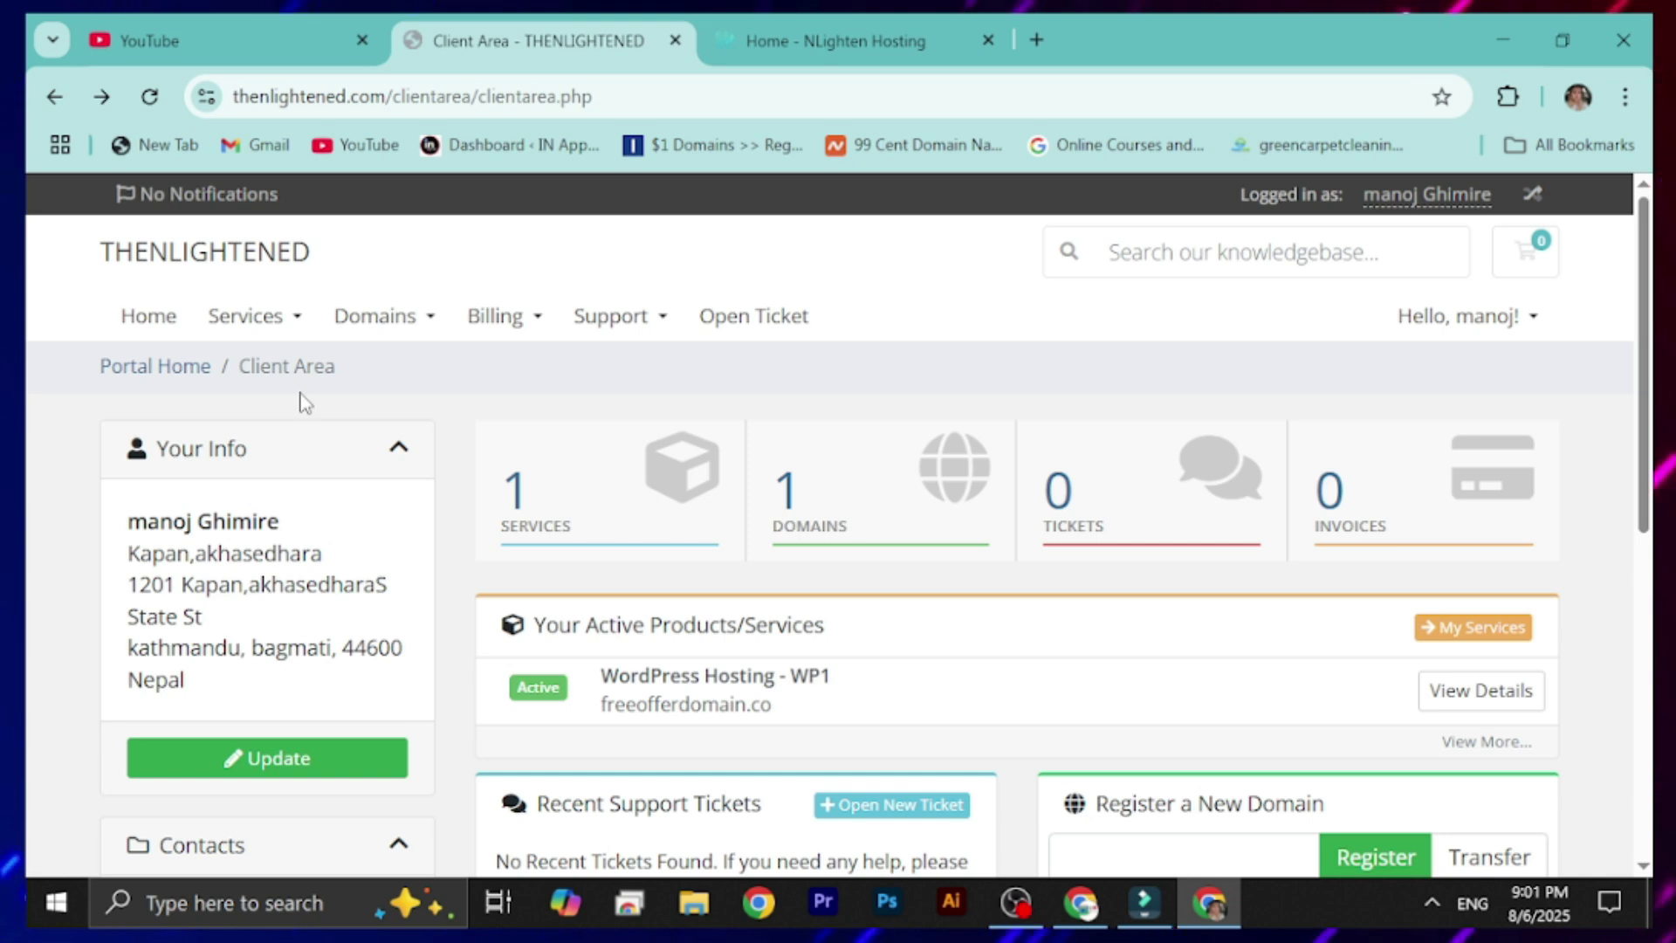
{"action": "left_click", "coordinate": [159, 107]}
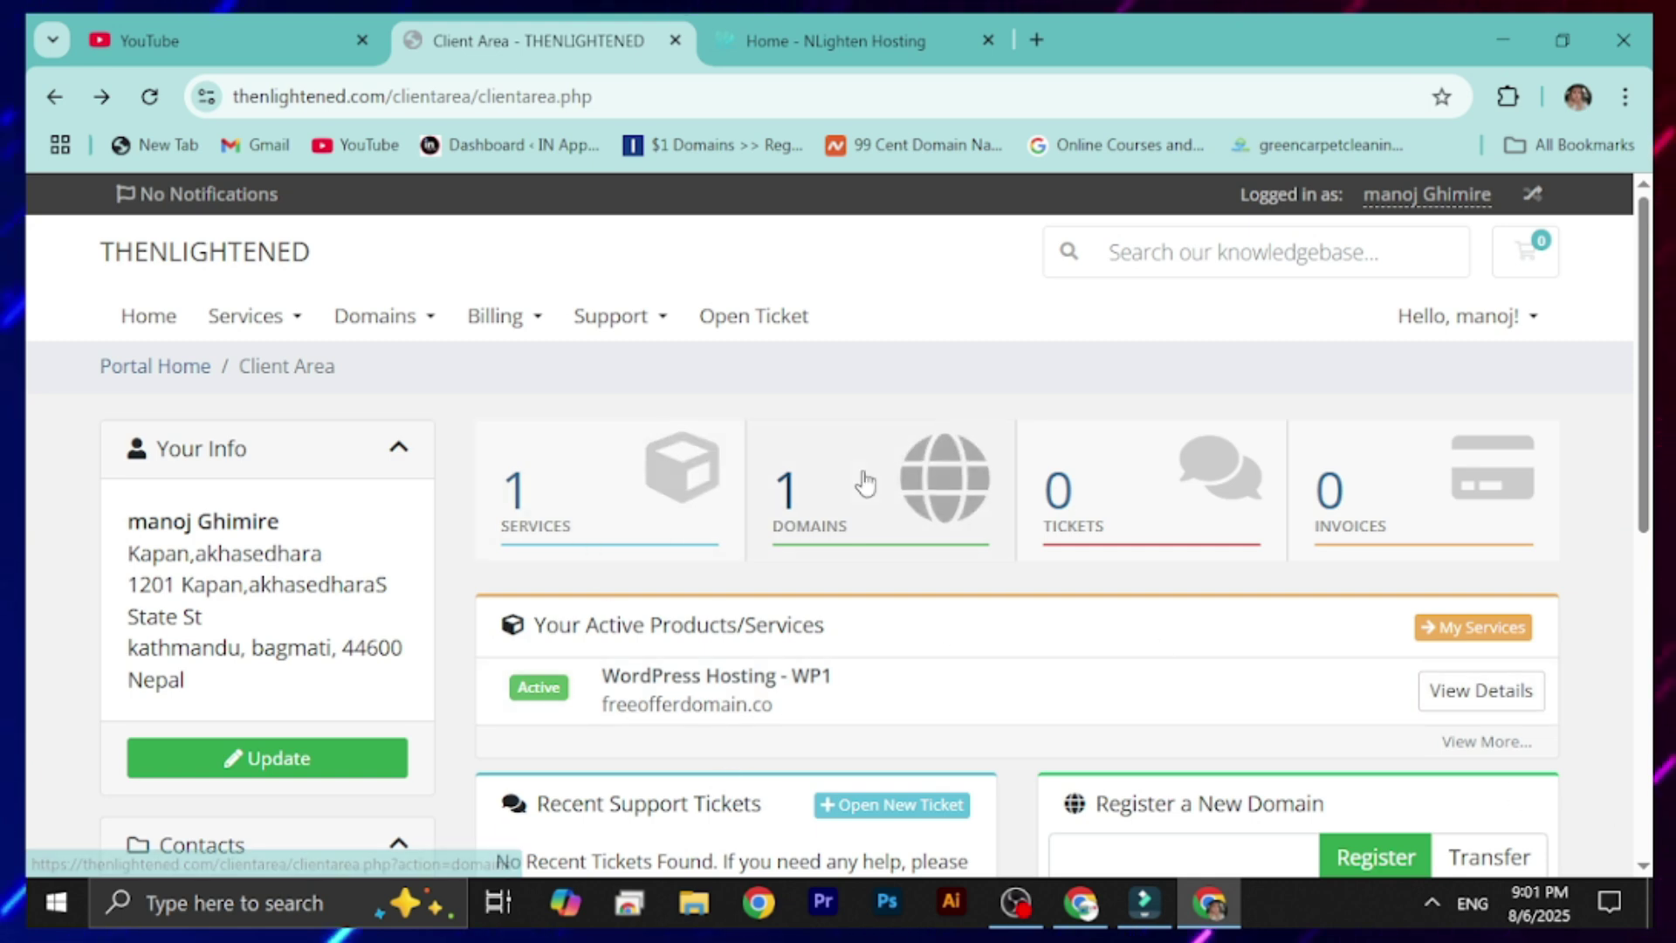
{"action": "left_click", "coordinate": [886, 552]}
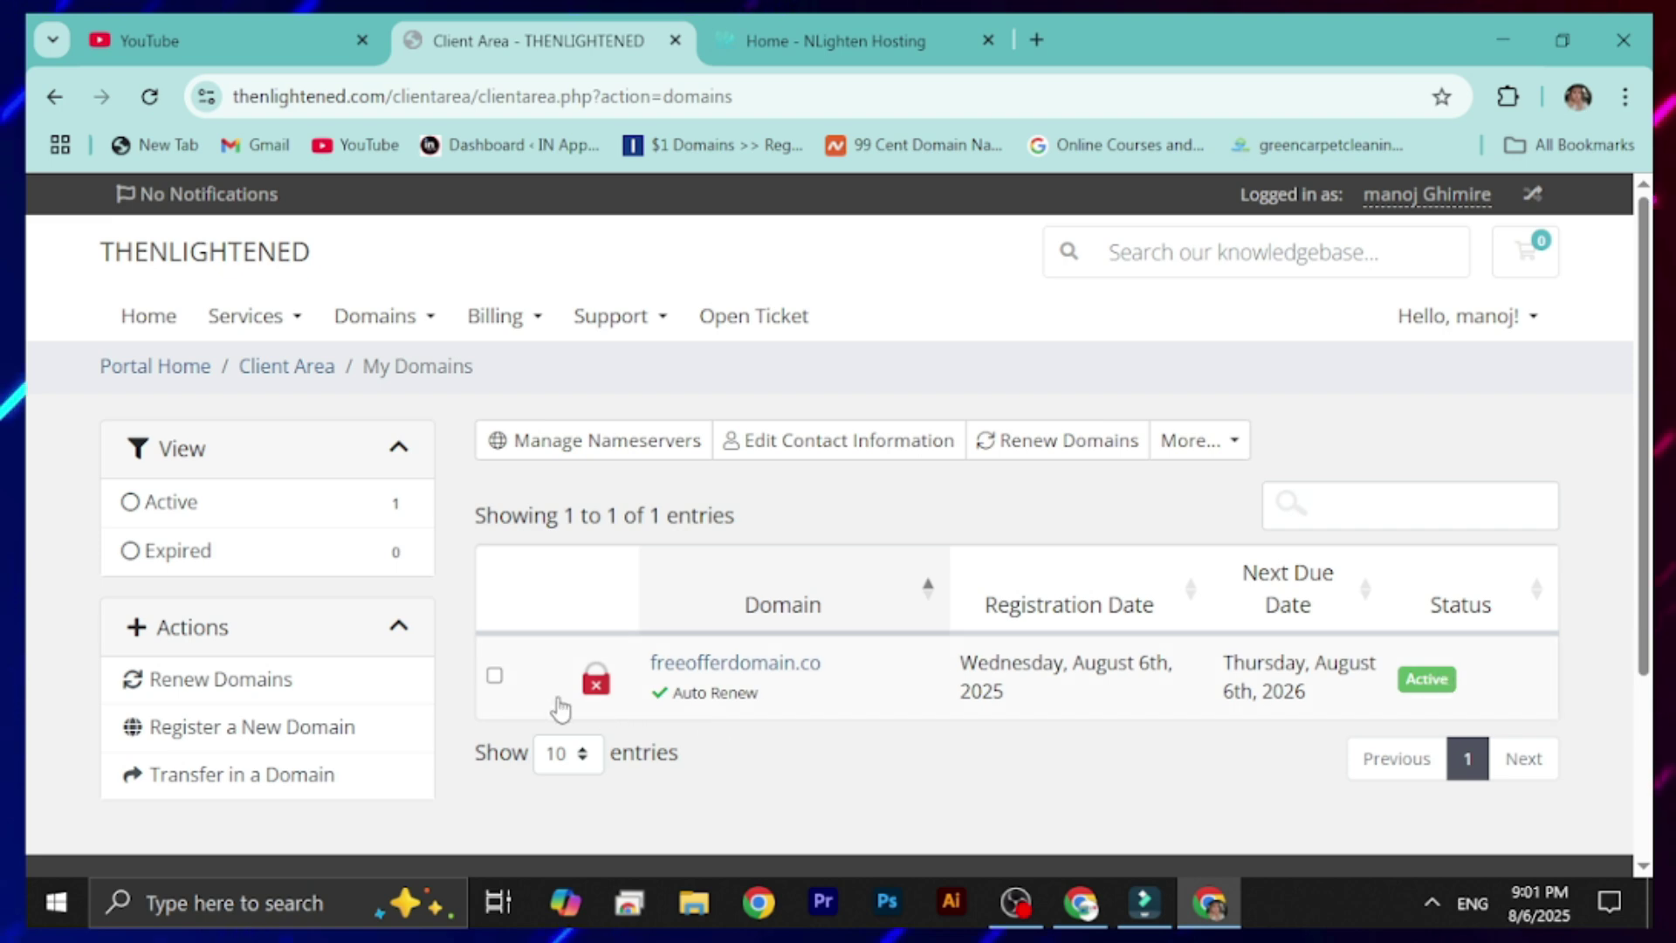
Step: Select freeofferdomain.co and review its nameserver settings, then go back to the domains list
{"action": "left_click", "coordinate": [494, 675]}
{"action": "left_click", "coordinate": [599, 441]}
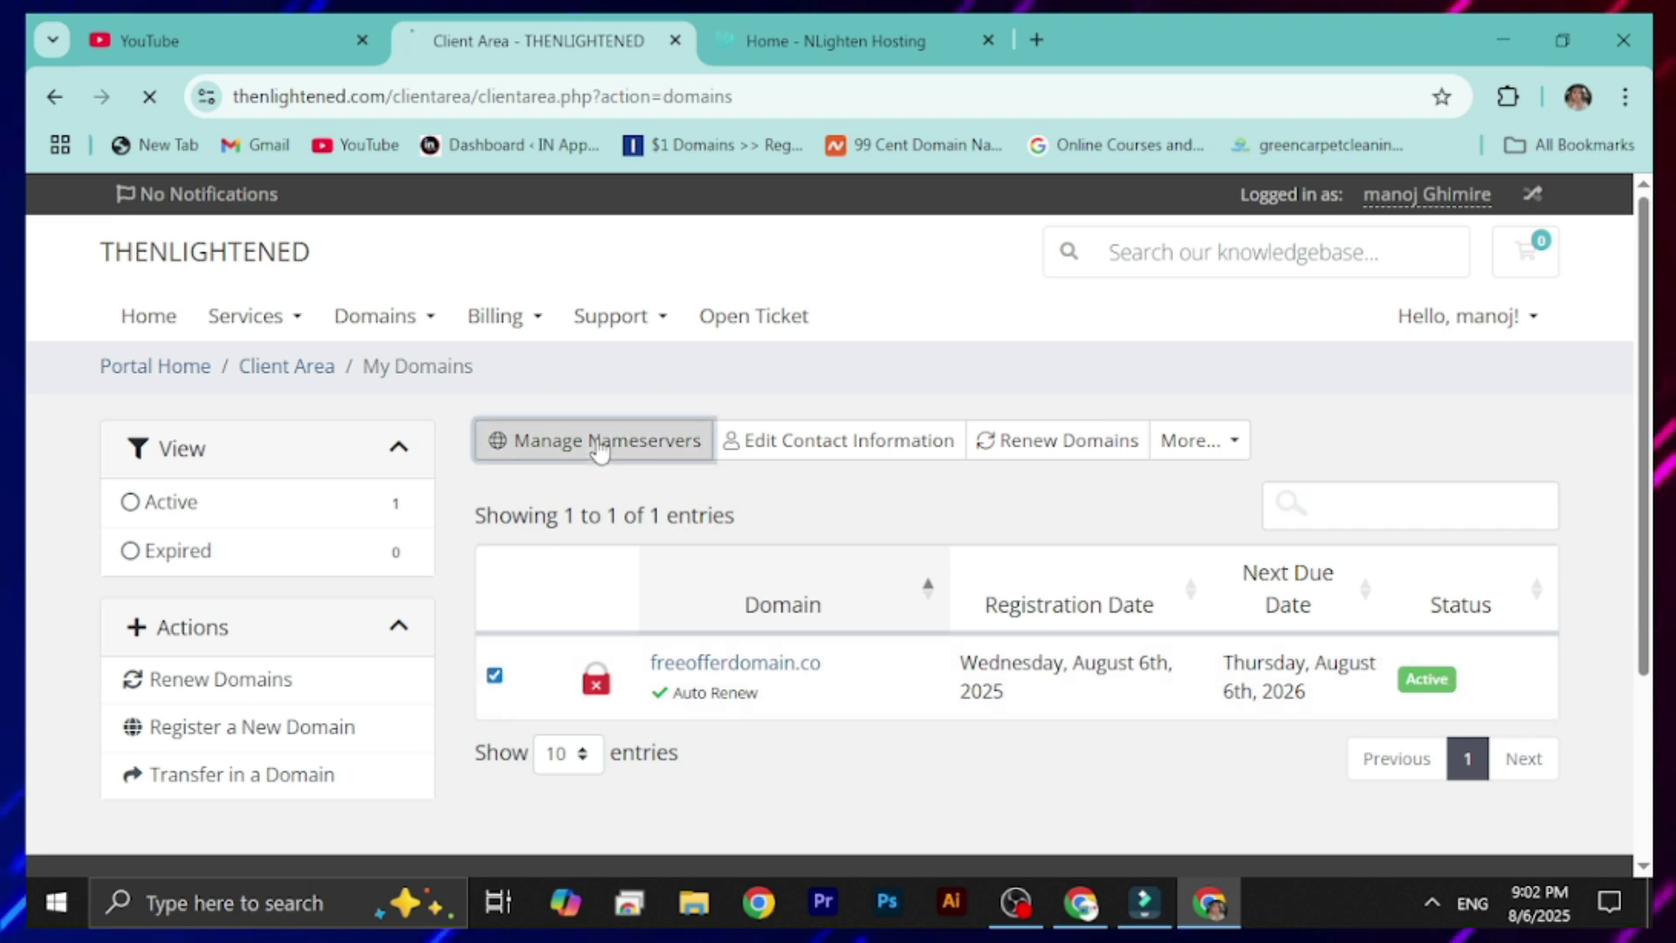
{"action": "scroll", "coordinate": [691, 580], "scroll_direction": "down", "scroll_amount": 4}
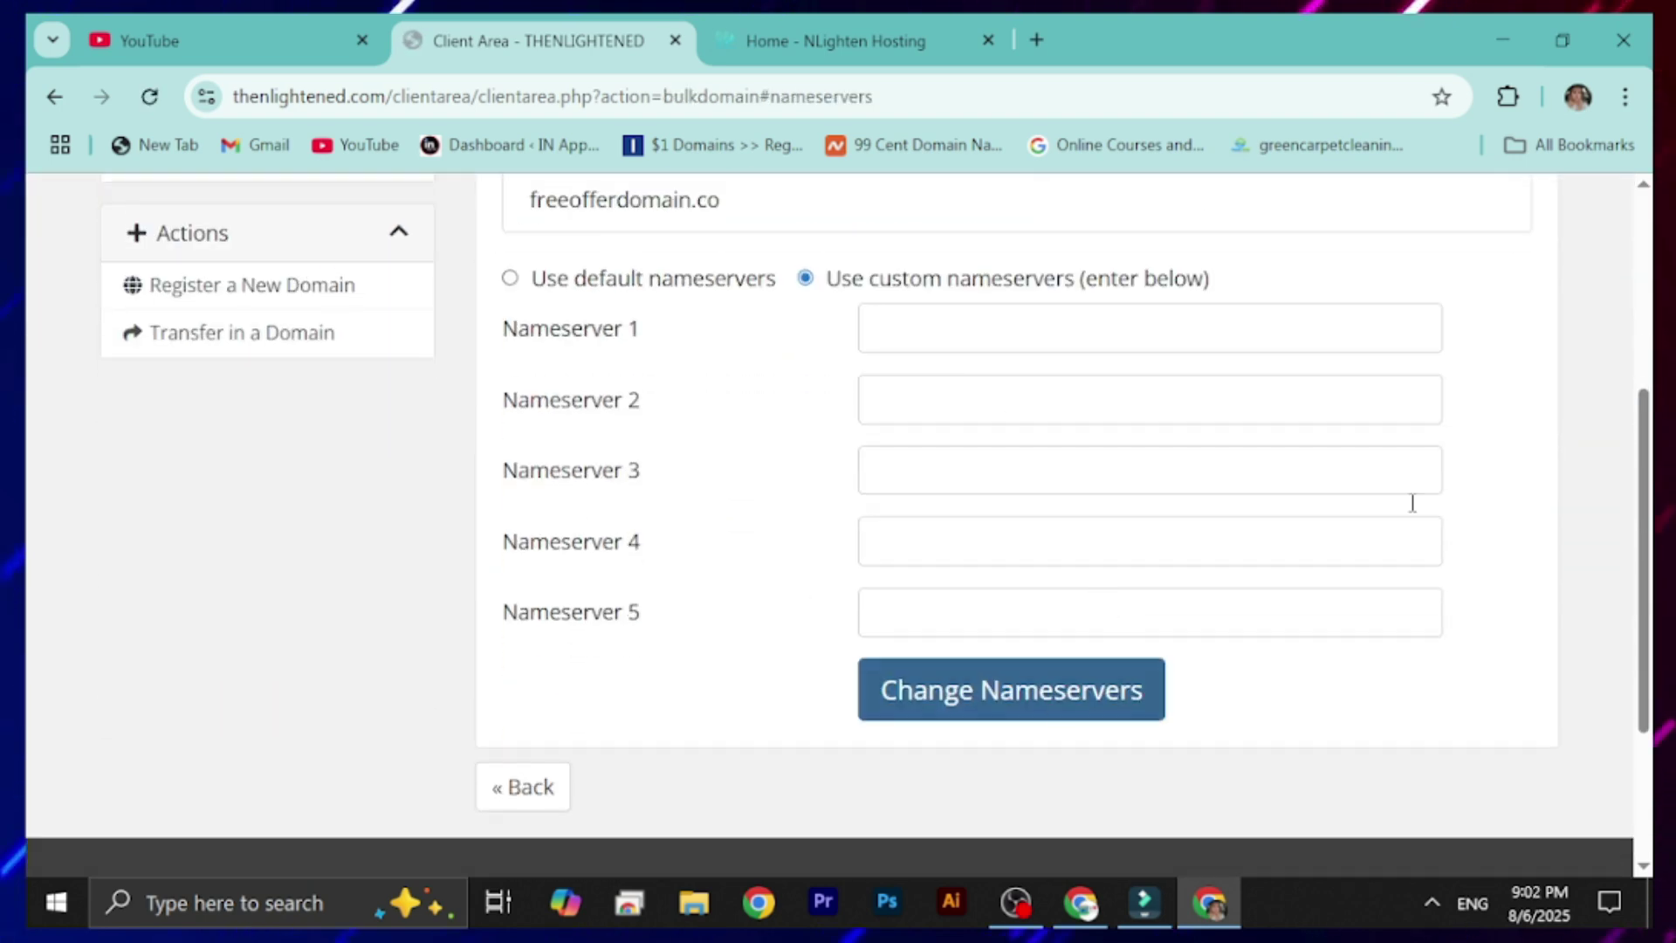
{"action": "left_click", "coordinate": [544, 795]}
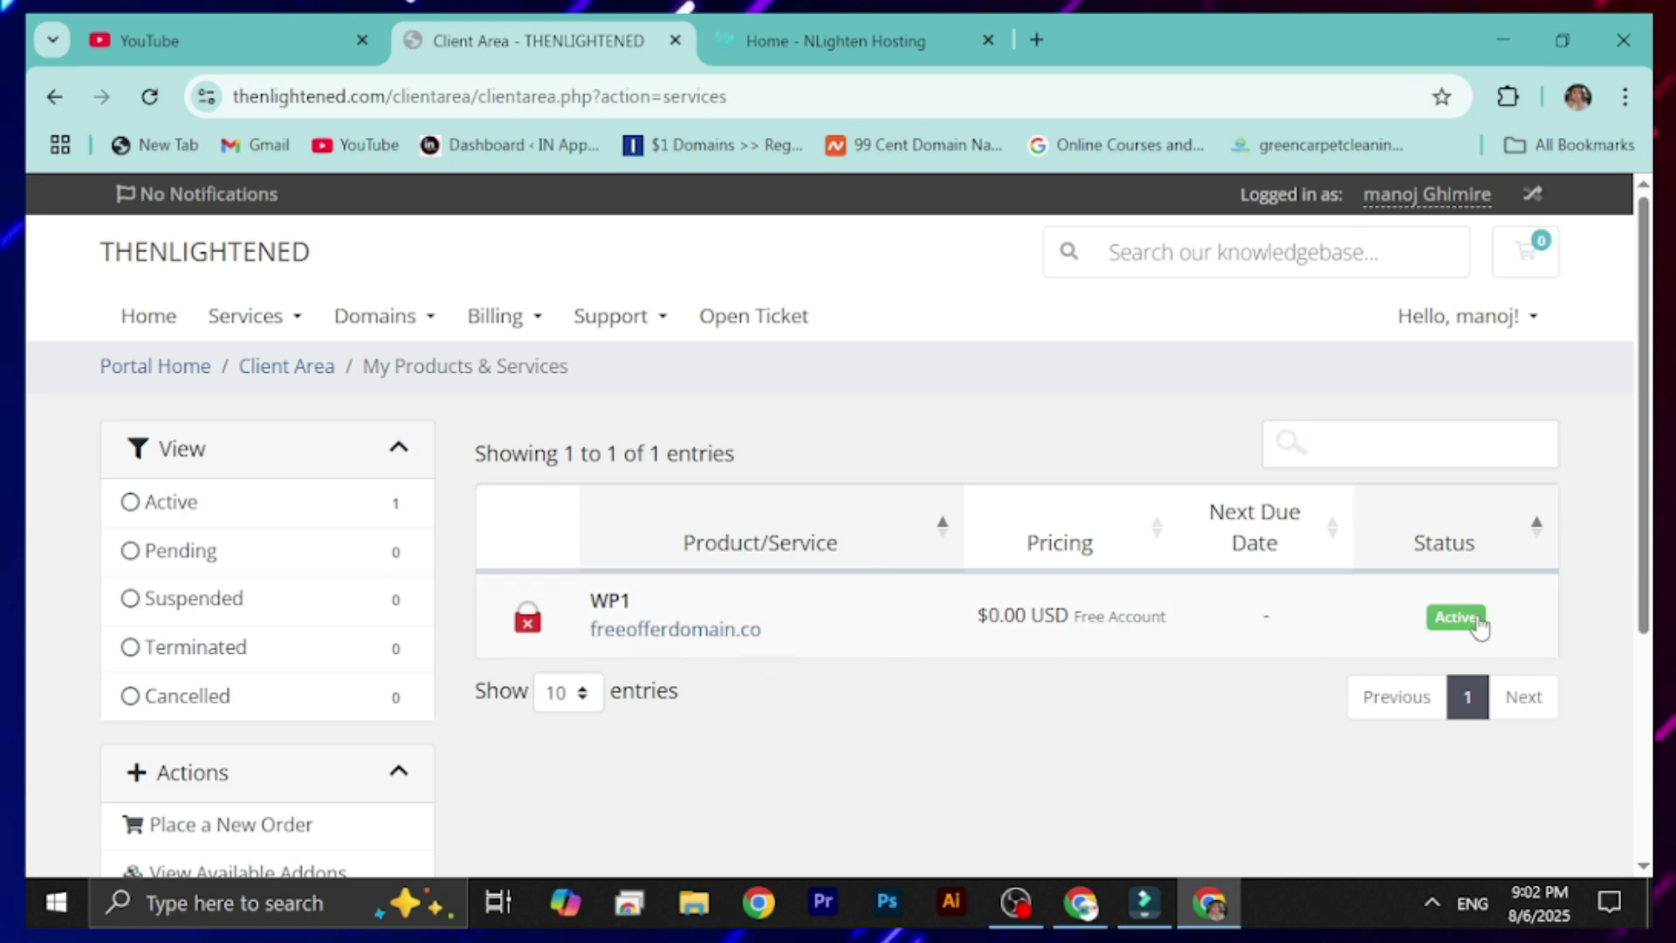
Step: From the WP1 product details, log in to DirectAdmin in a new tab
{"action": "left_click", "coordinate": [660, 630]}
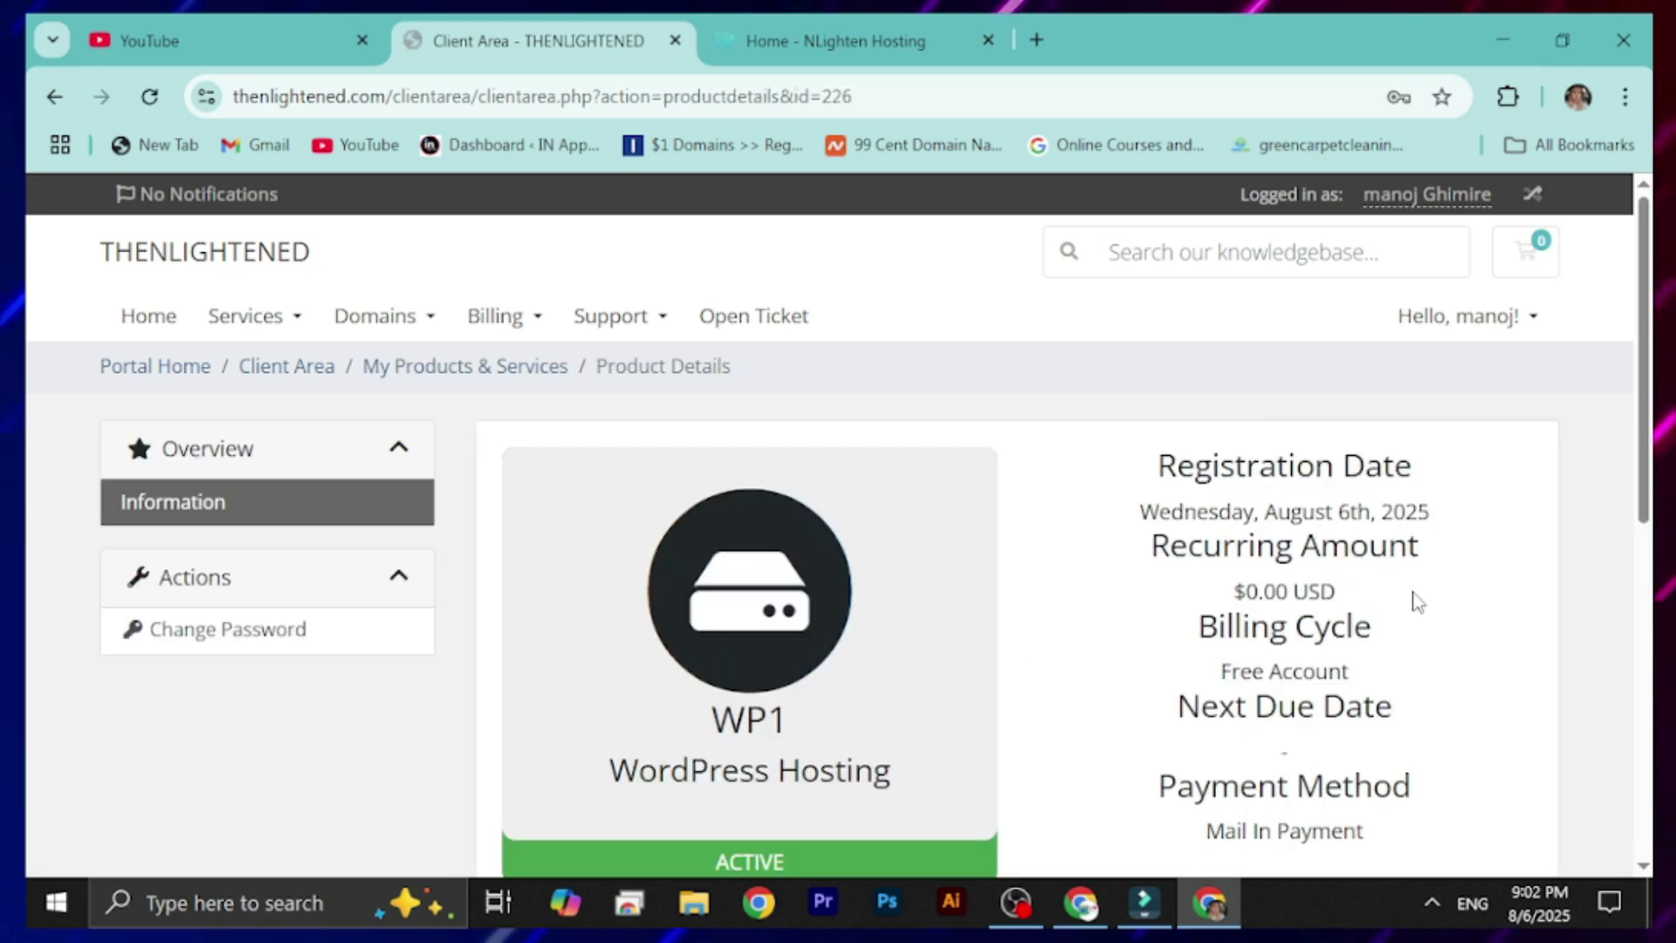
{"action": "scroll", "coordinate": [1155, 498], "scroll_direction": "down", "scroll_amount": 6}
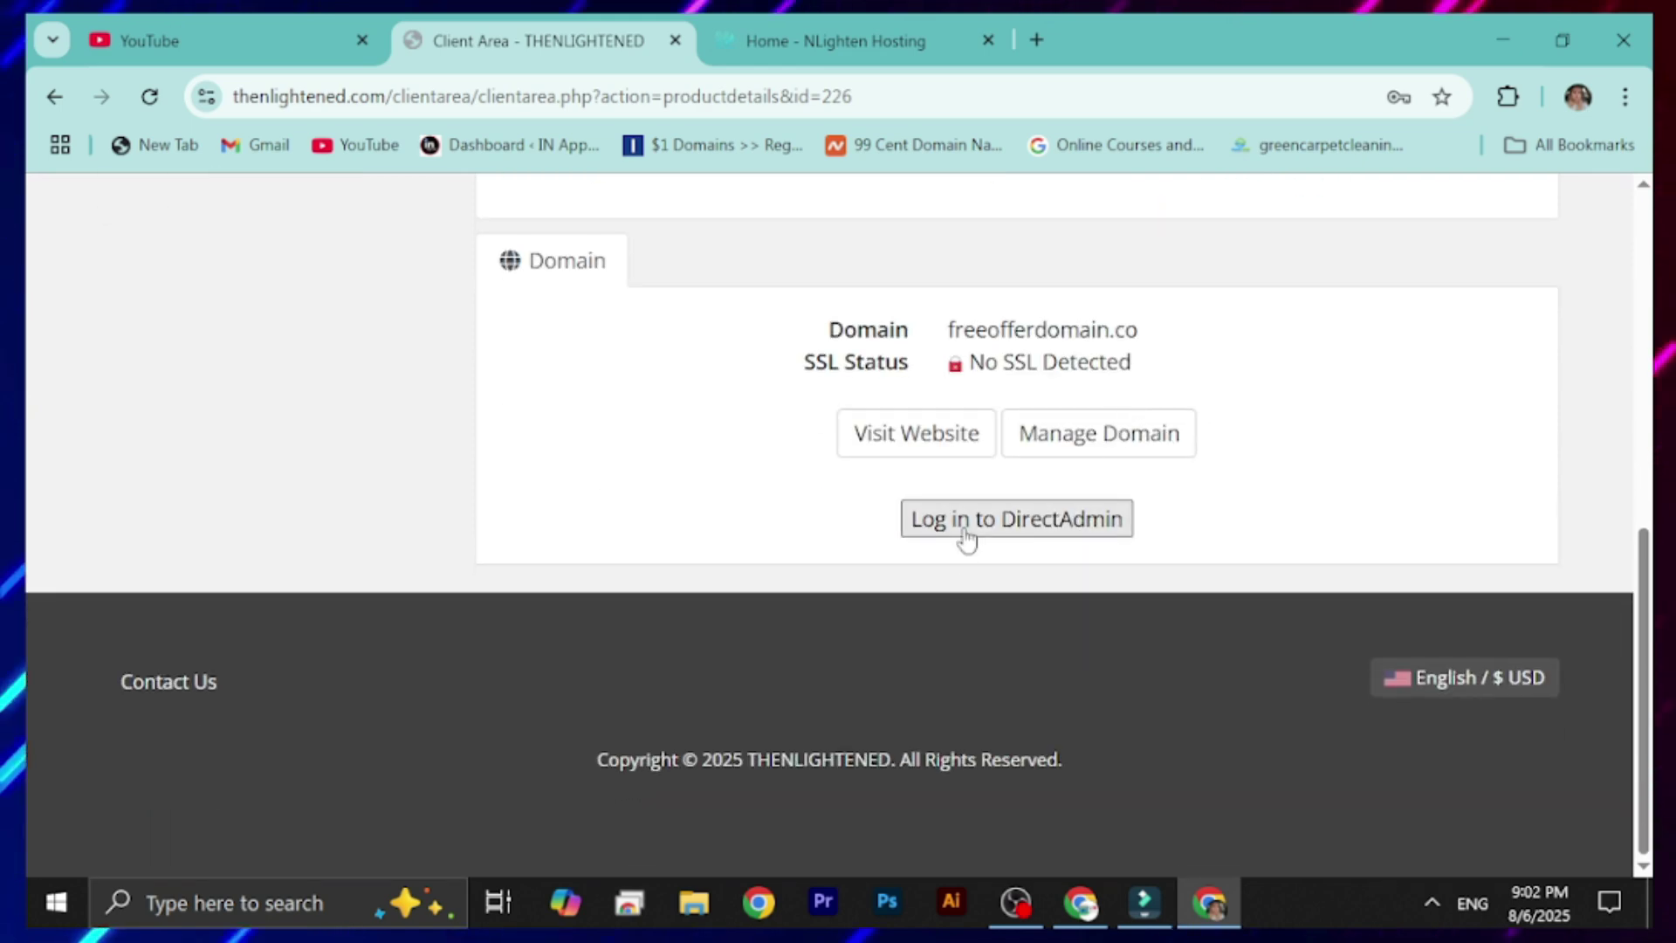
{"action": "left_click", "coordinate": [967, 539]}
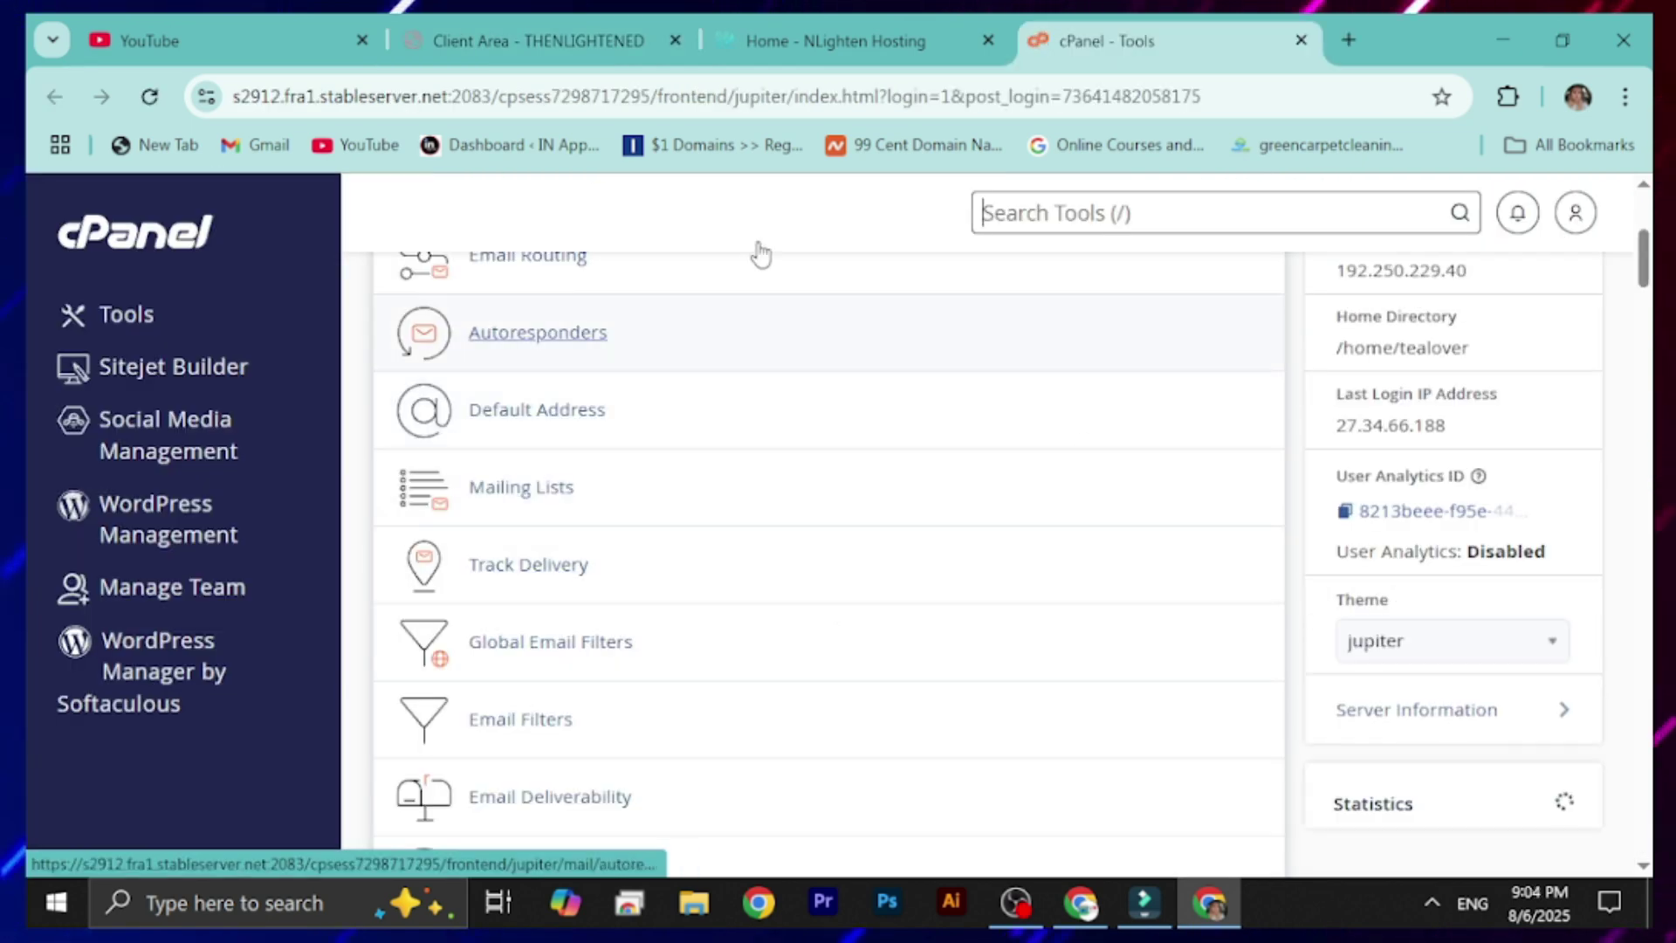
Step: Scroll through cPanel's tools from email down to metrics, then return to the NLighten Hosting home tab
{"action": "scroll", "coordinate": [750, 441], "scroll_direction": "down", "scroll_amount": 10}
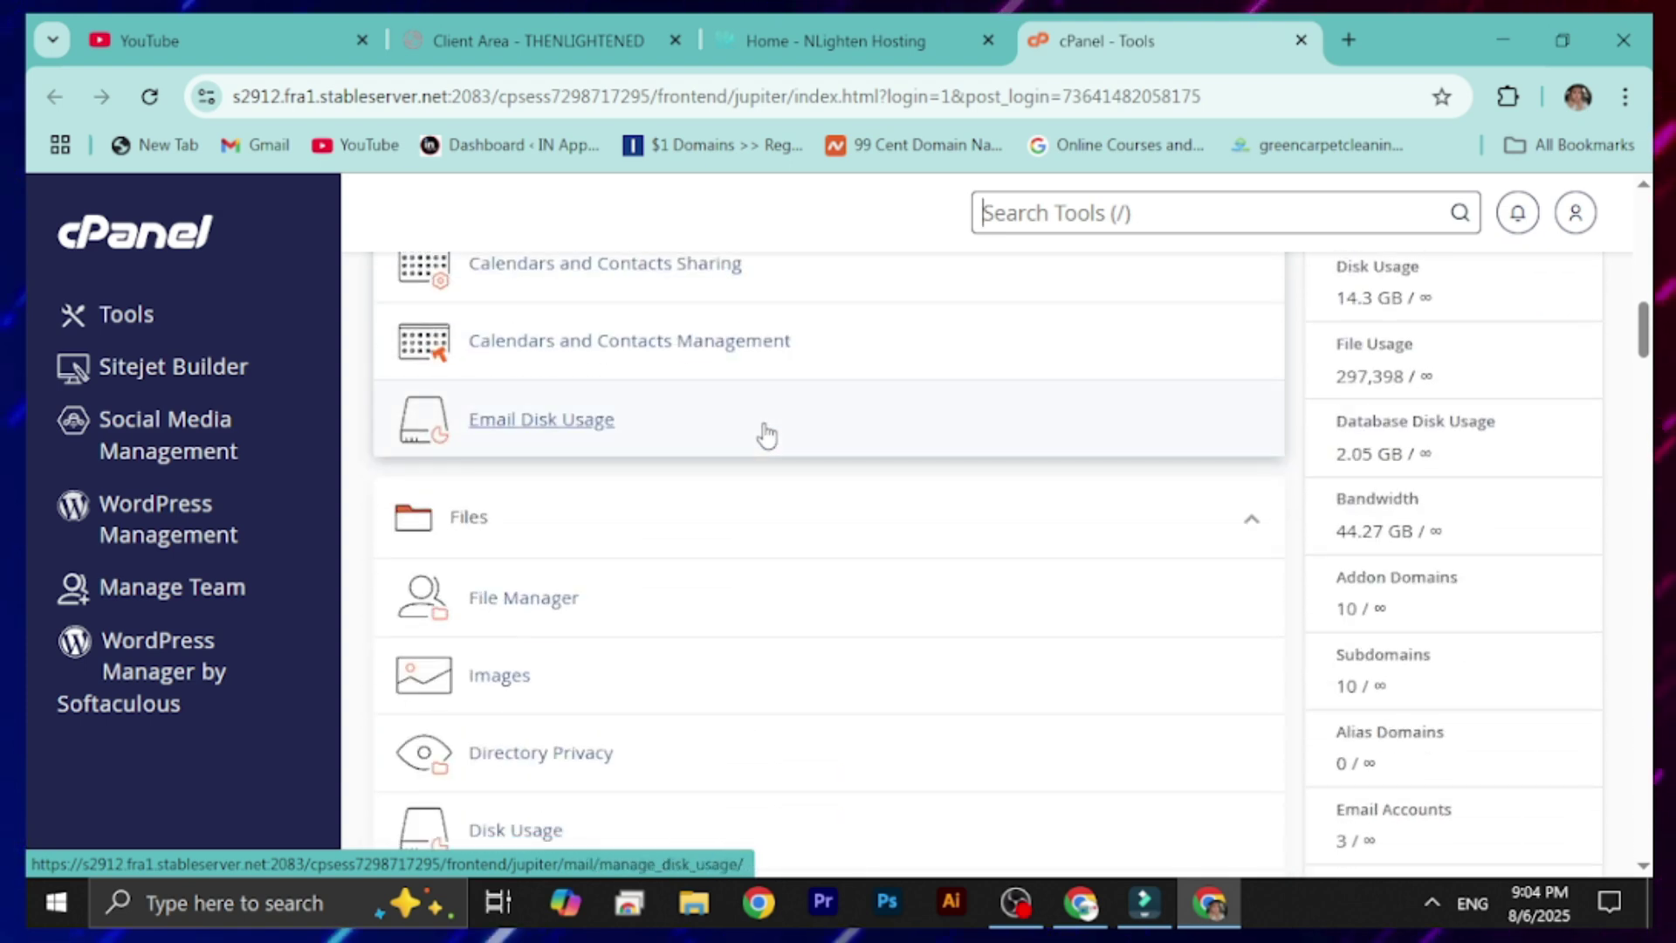
{"action": "scroll", "coordinate": [766, 434], "scroll_direction": "down", "scroll_amount": 5}
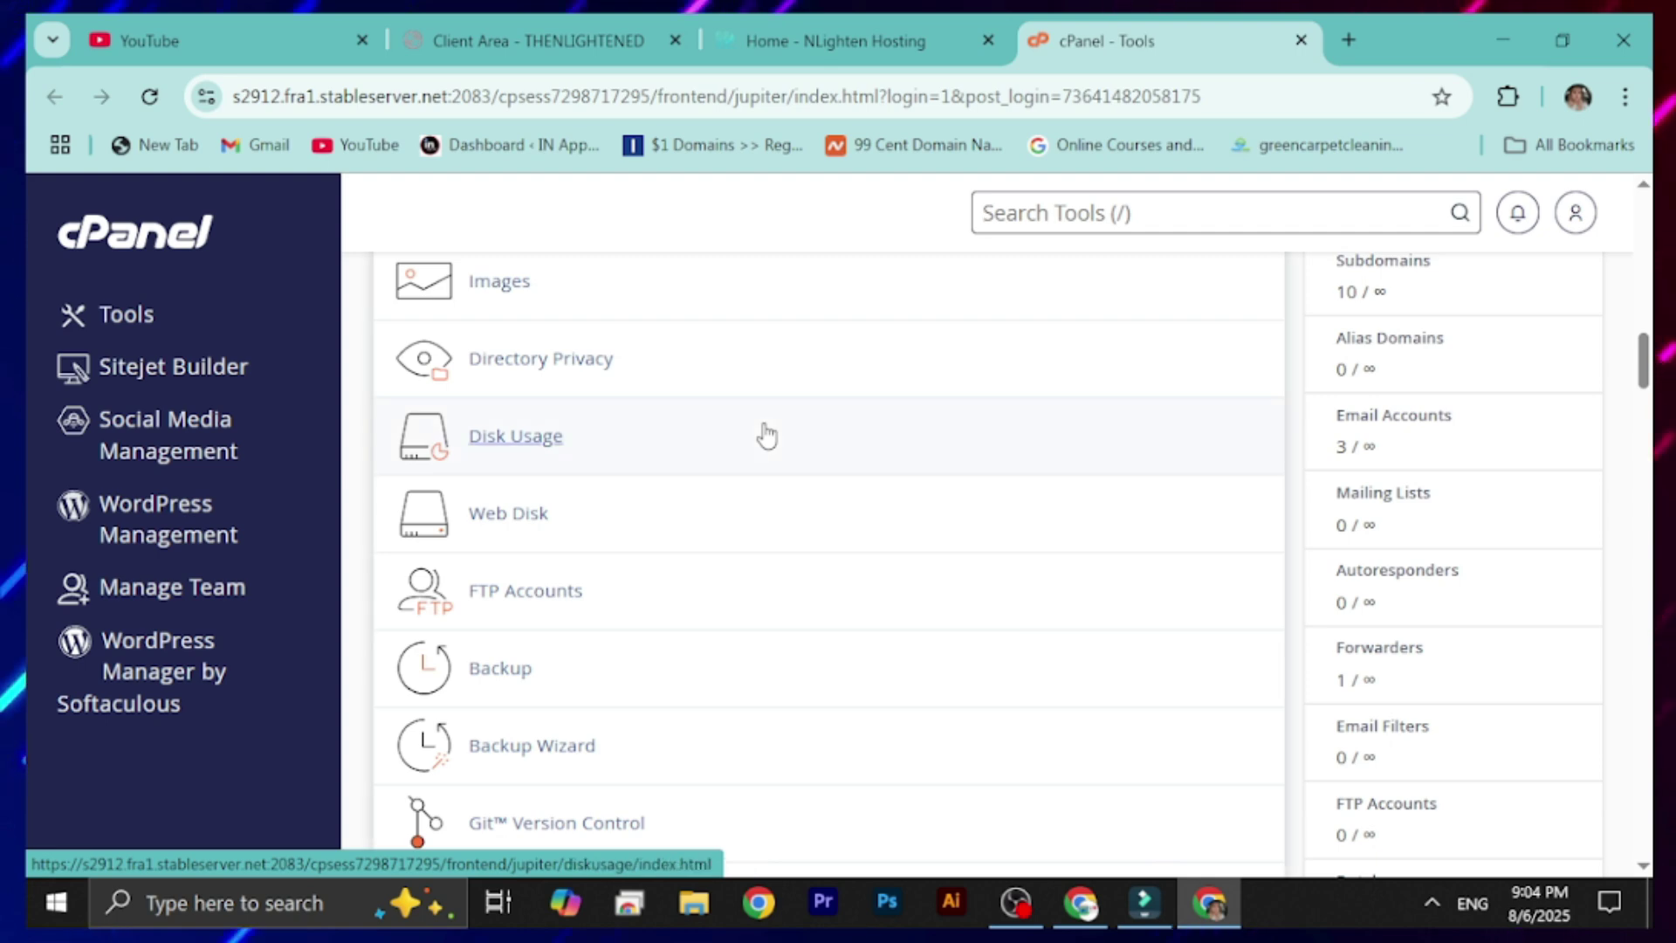
{"action": "scroll", "coordinate": [765, 434], "scroll_direction": "down", "scroll_amount": 3}
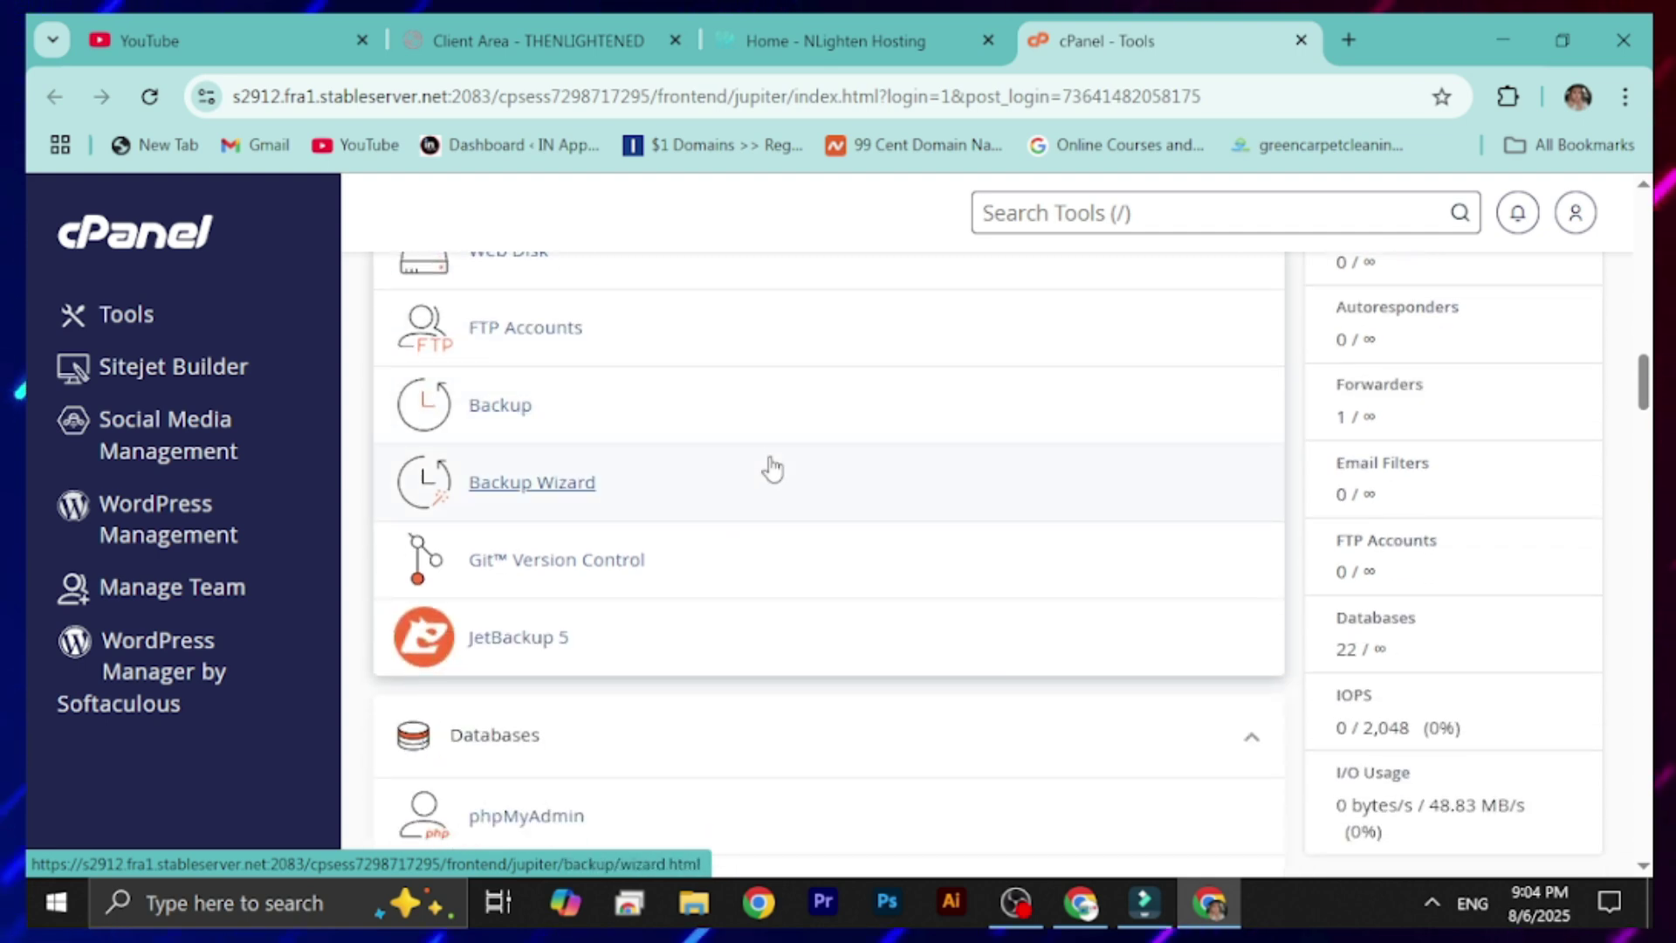
{"action": "scroll", "coordinate": [772, 470], "scroll_direction": "down", "scroll_amount": 6}
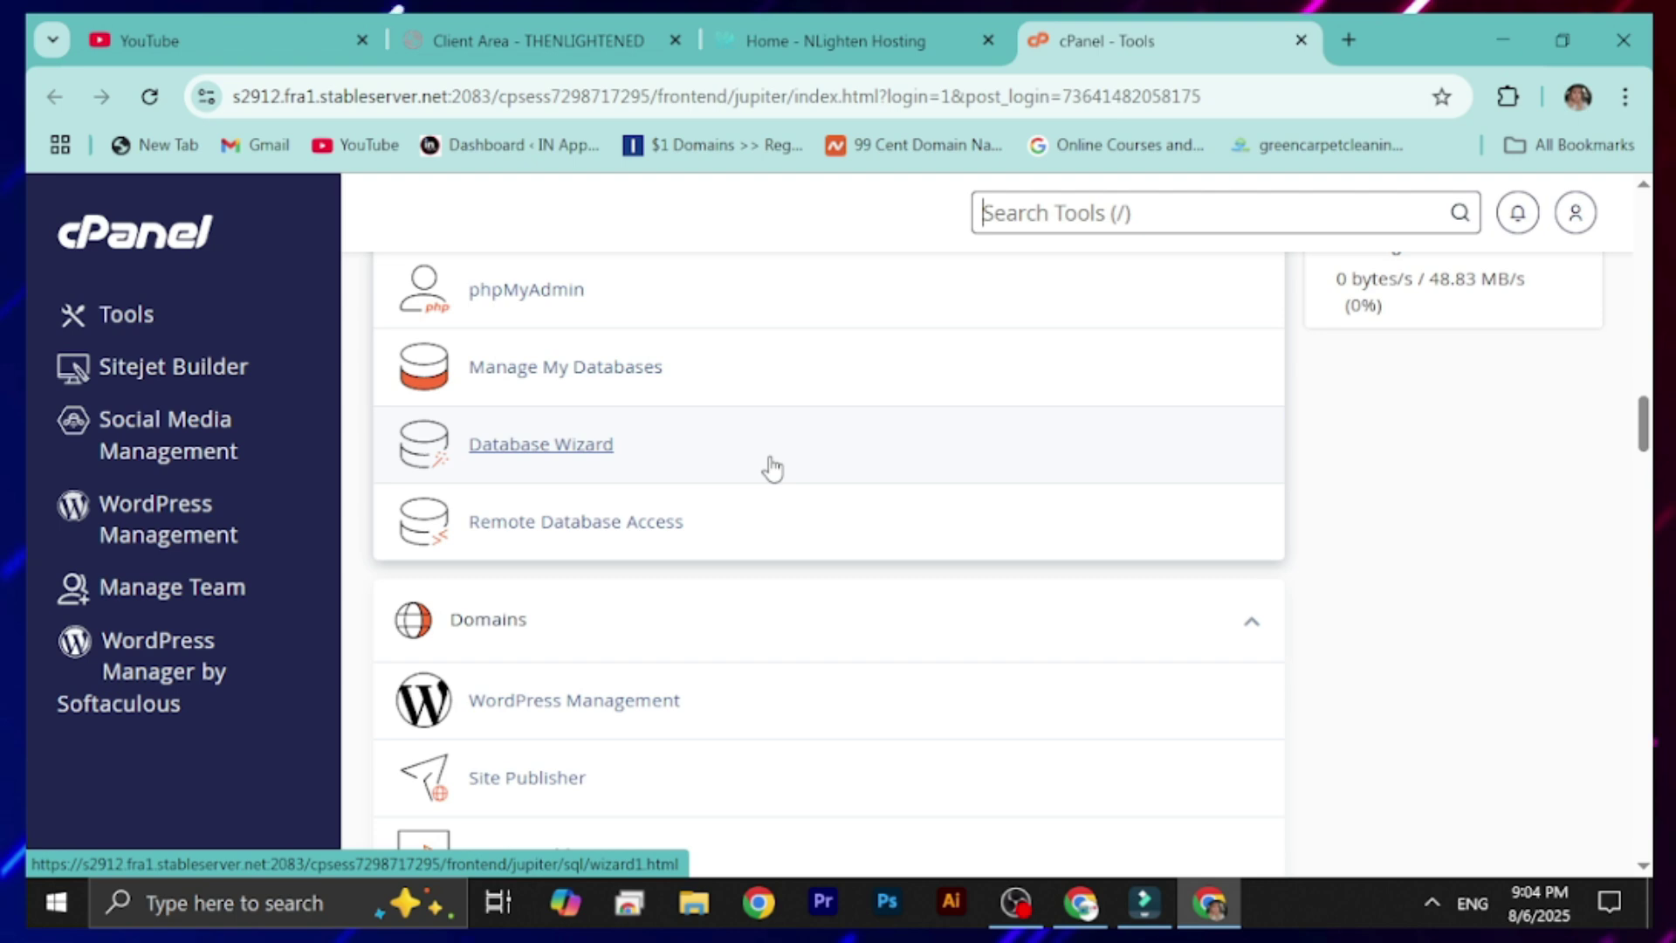
{"action": "scroll", "coordinate": [773, 470], "scroll_direction": "down", "scroll_amount": 5}
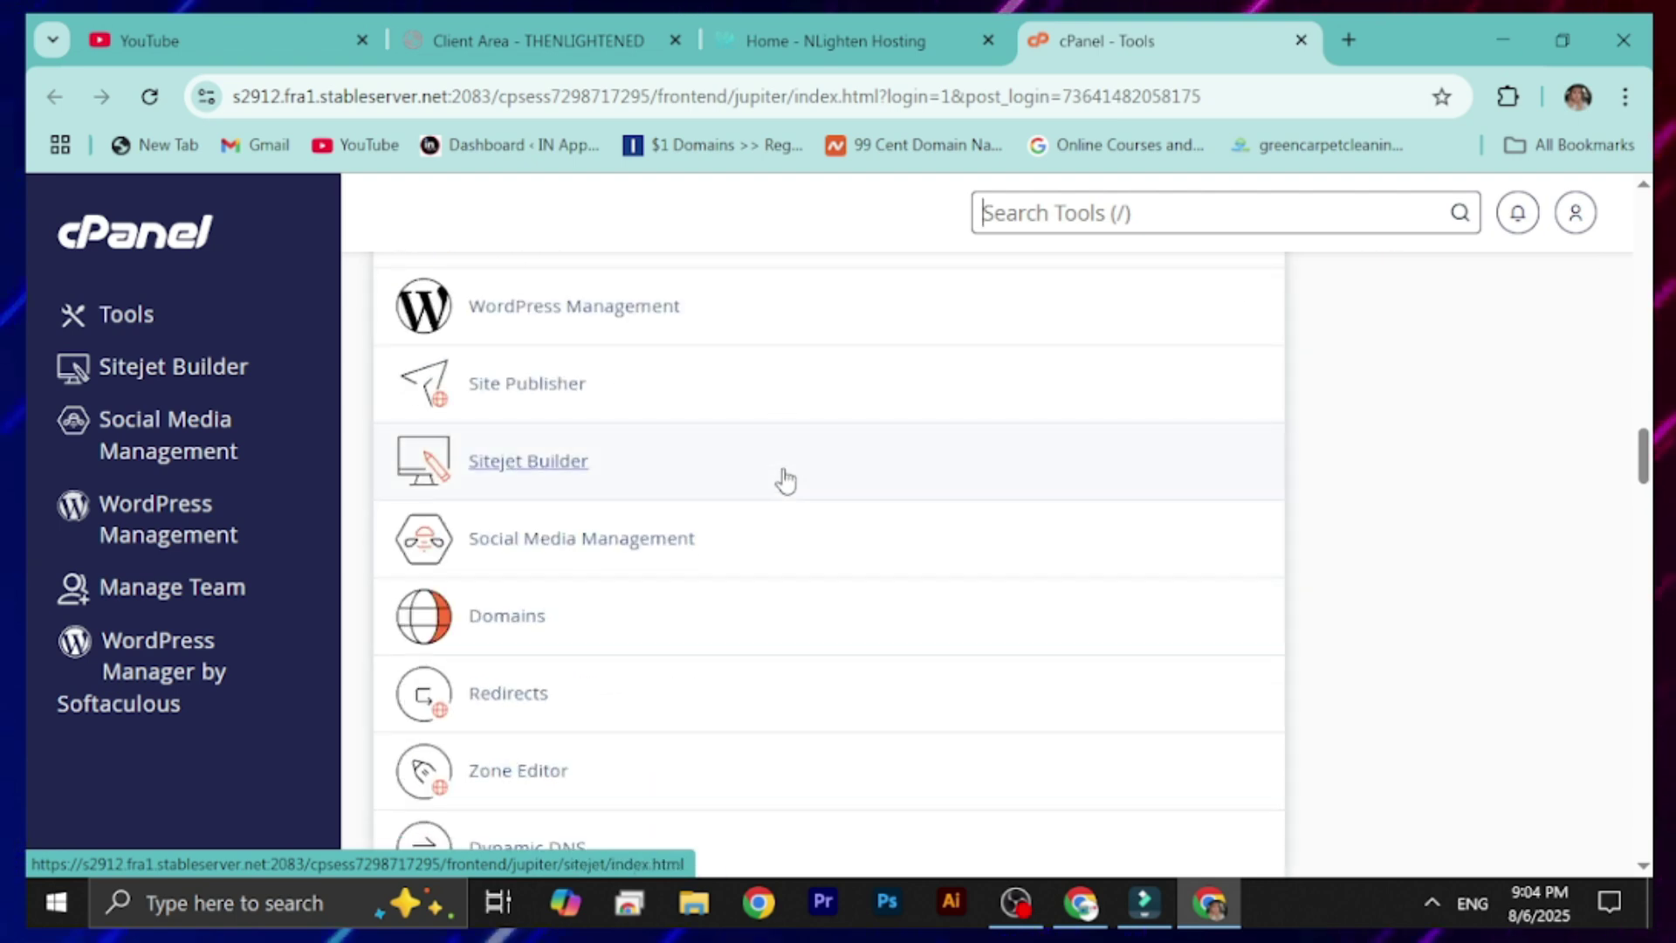
{"action": "scroll", "coordinate": [838, 543], "scroll_direction": "down", "scroll_amount": 4}
{"action": "scroll", "coordinate": [840, 544], "scroll_direction": "down", "scroll_amount": 3}
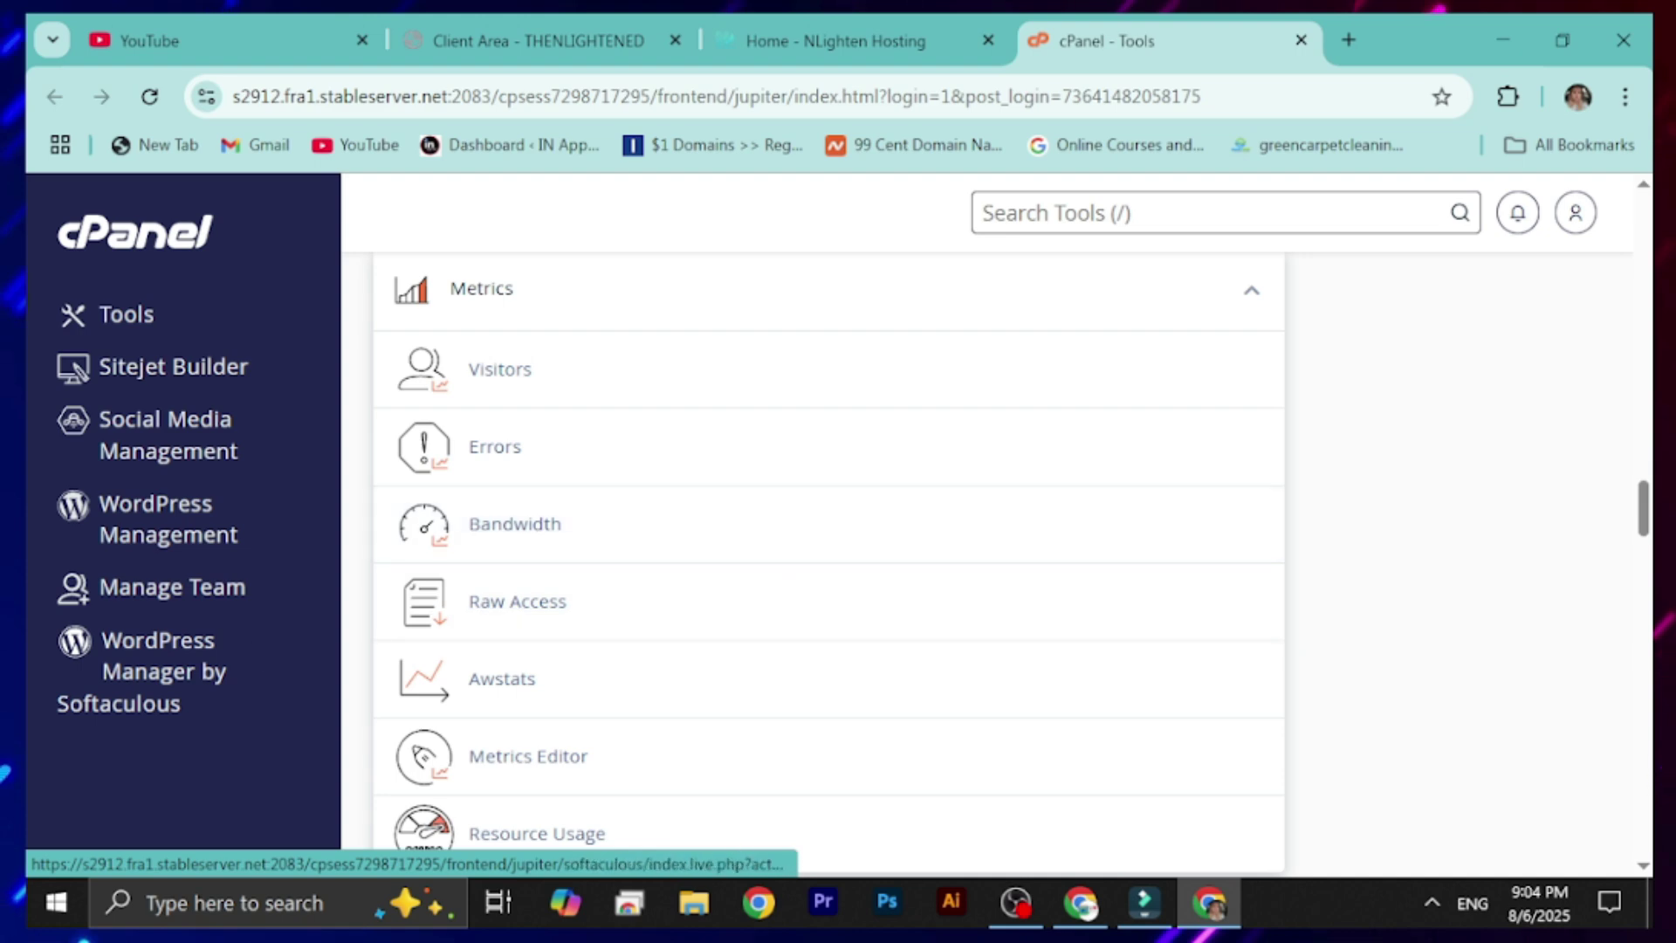
{"action": "key", "text": "ctrl+shift+Tab"}
{"action": "scroll", "coordinate": [743, 621], "scroll_direction": "up", "scroll_amount": 4}
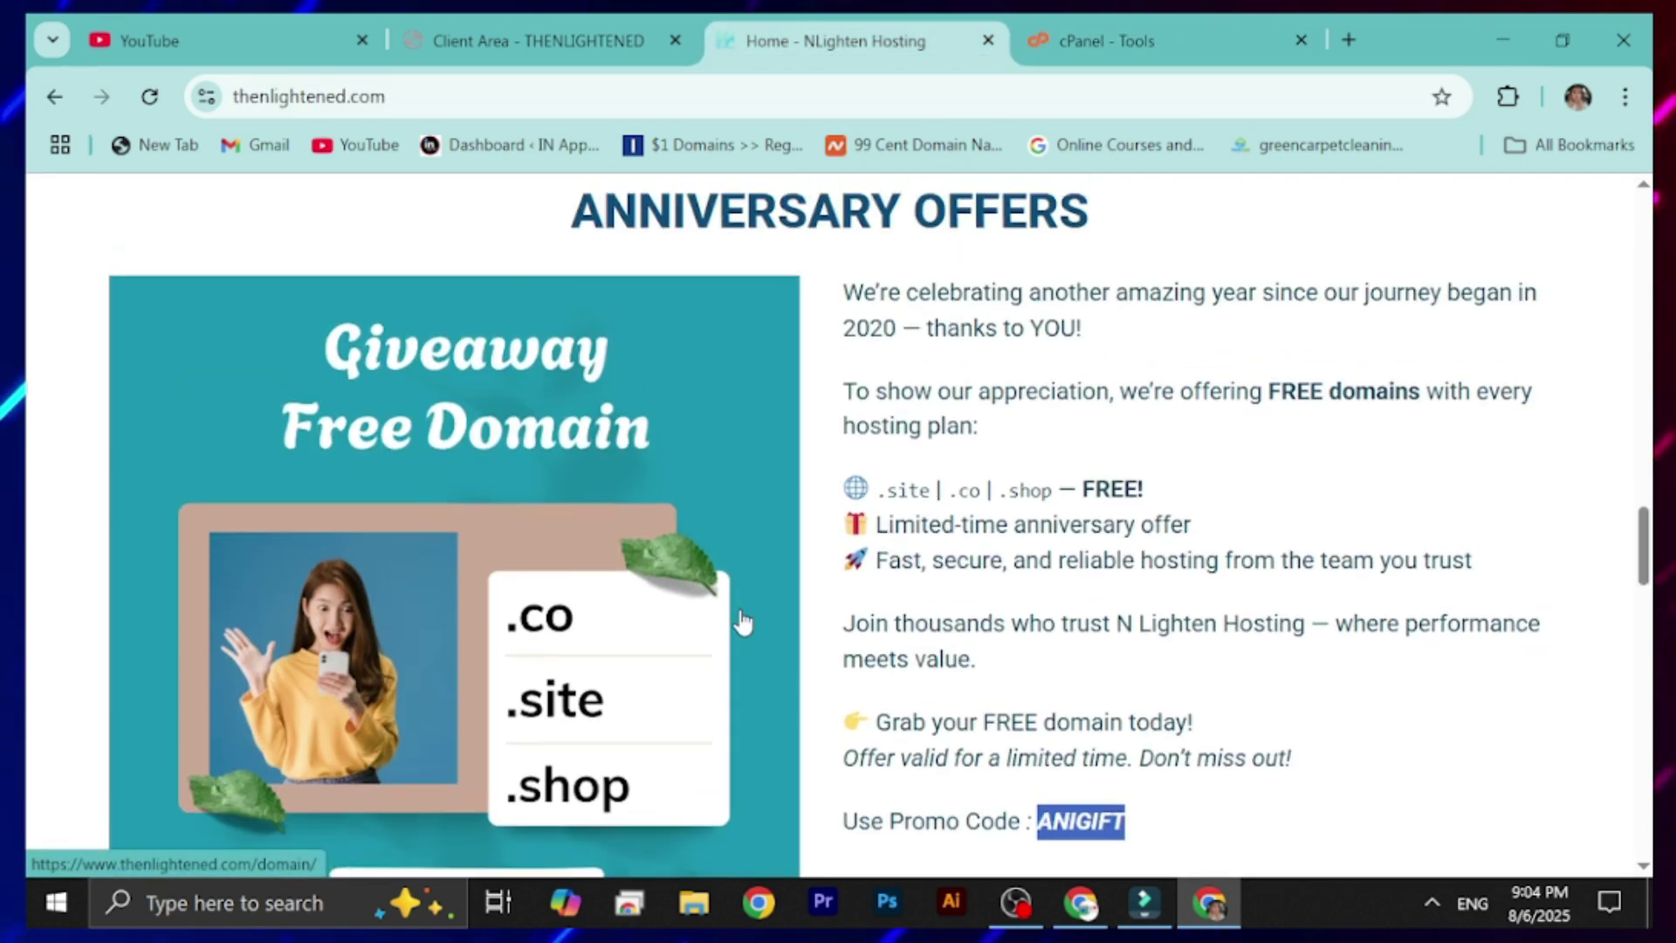
Step: Show the ANIGIFT promo code line, then return to the Active $0.00 WP1 product details
{"action": "scroll", "coordinate": [742, 621], "scroll_direction": "down", "scroll_amount": 5}
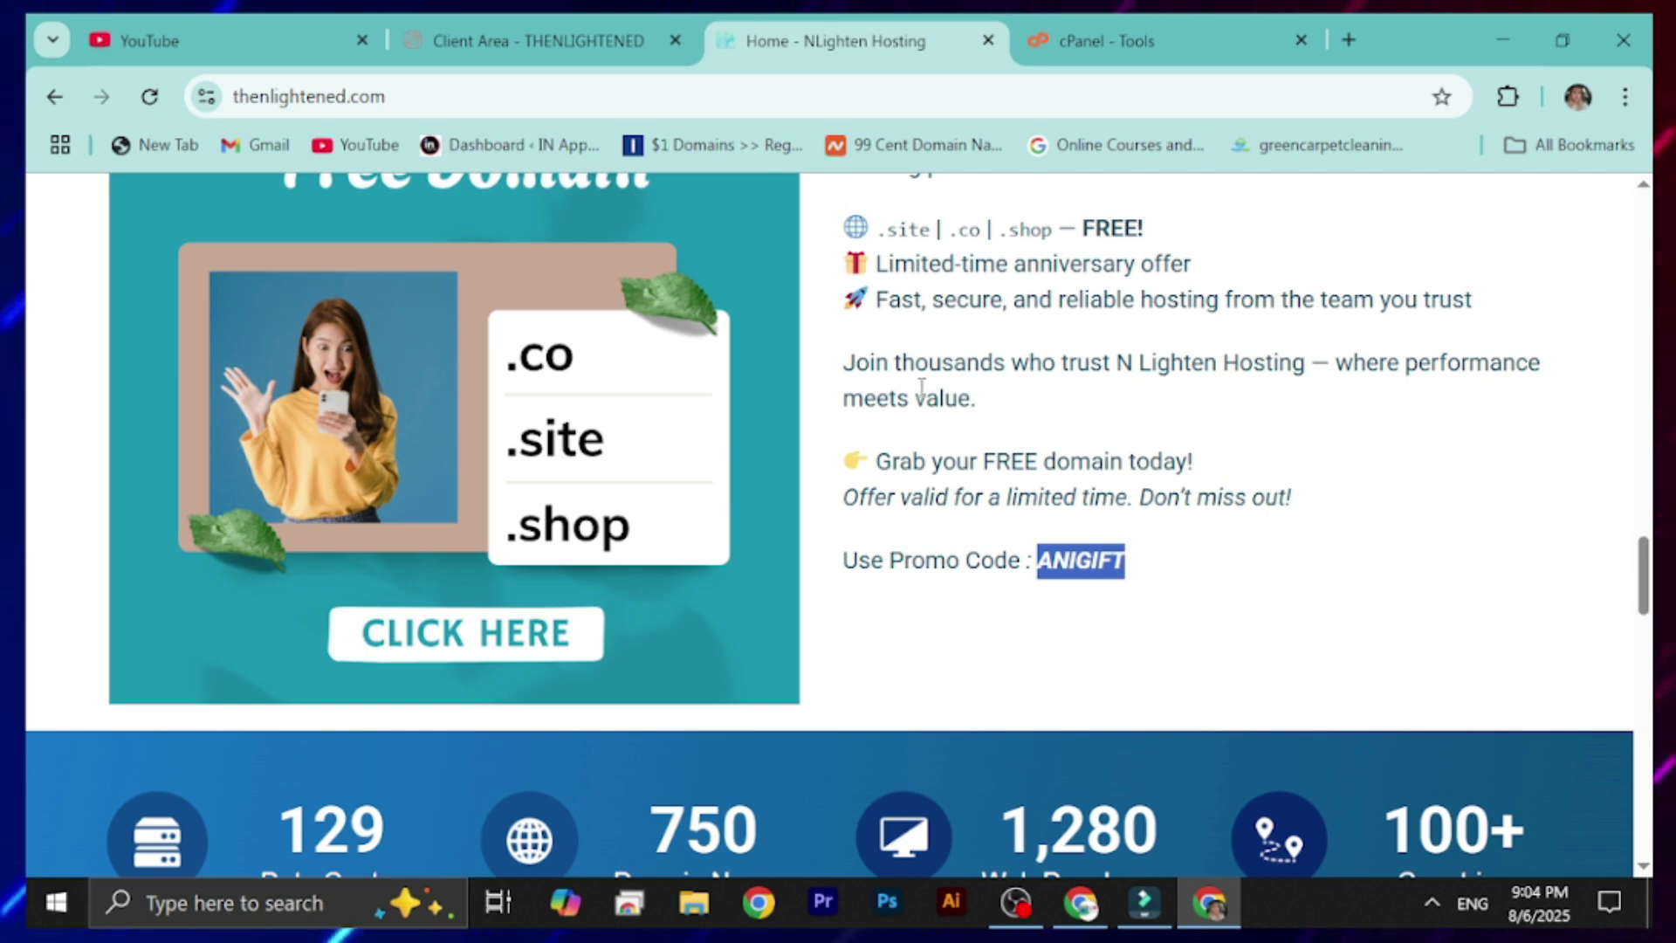
{"action": "left_click", "coordinate": [412, 42]}
{"action": "scroll", "coordinate": [760, 580], "scroll_direction": "up", "scroll_amount": 10}
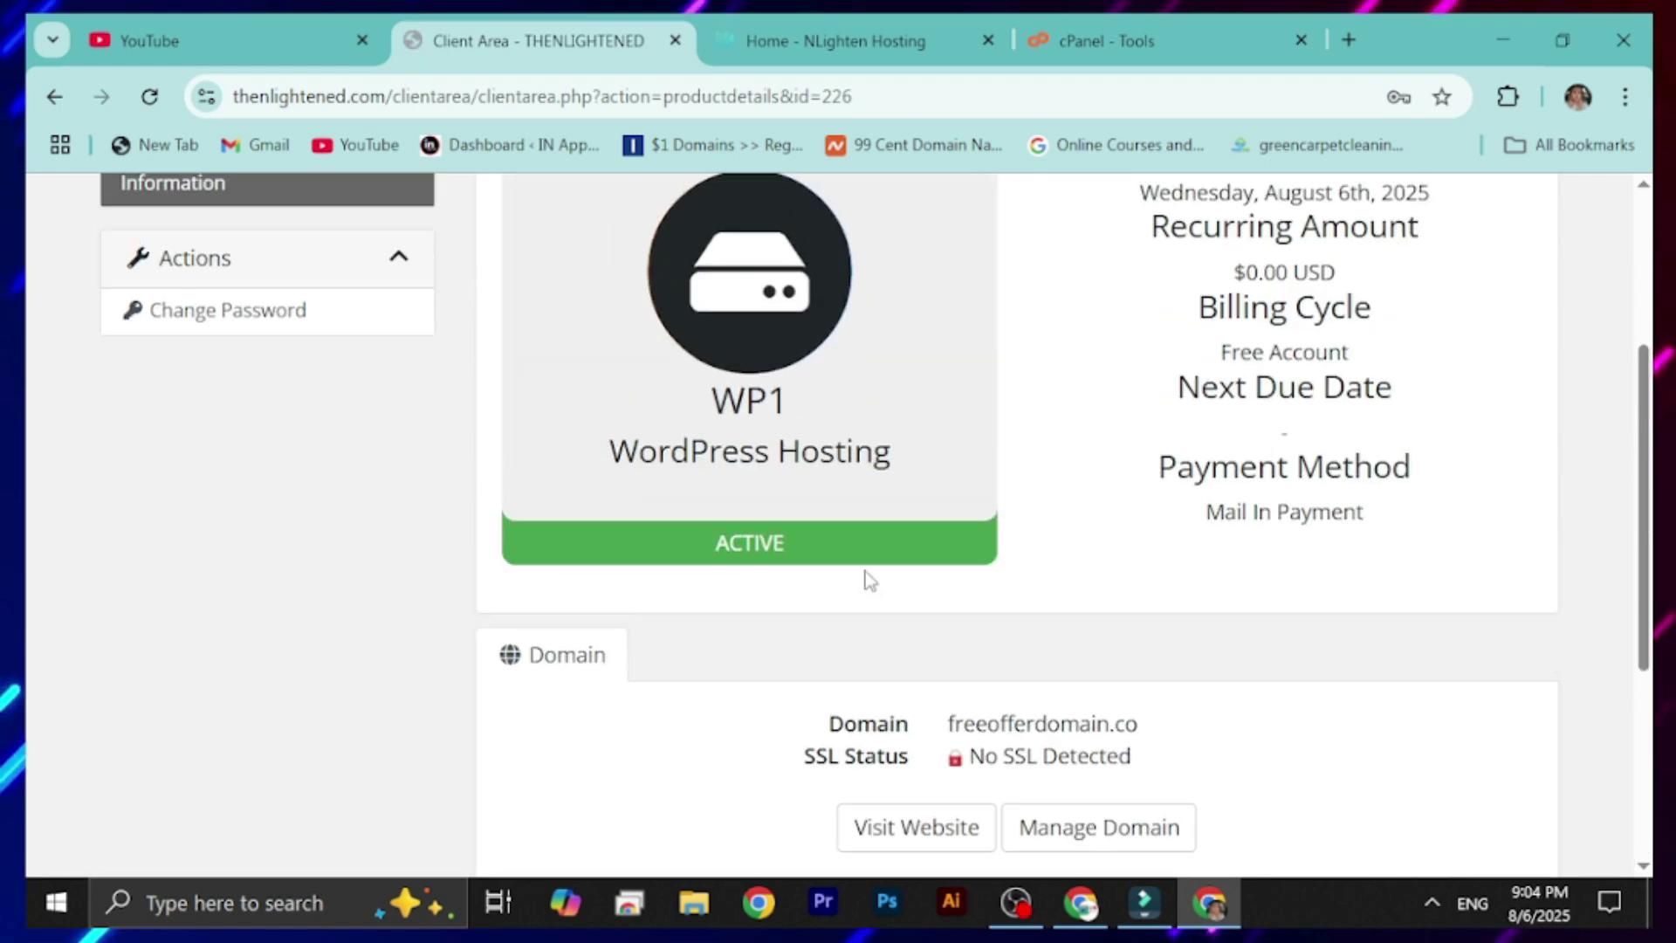